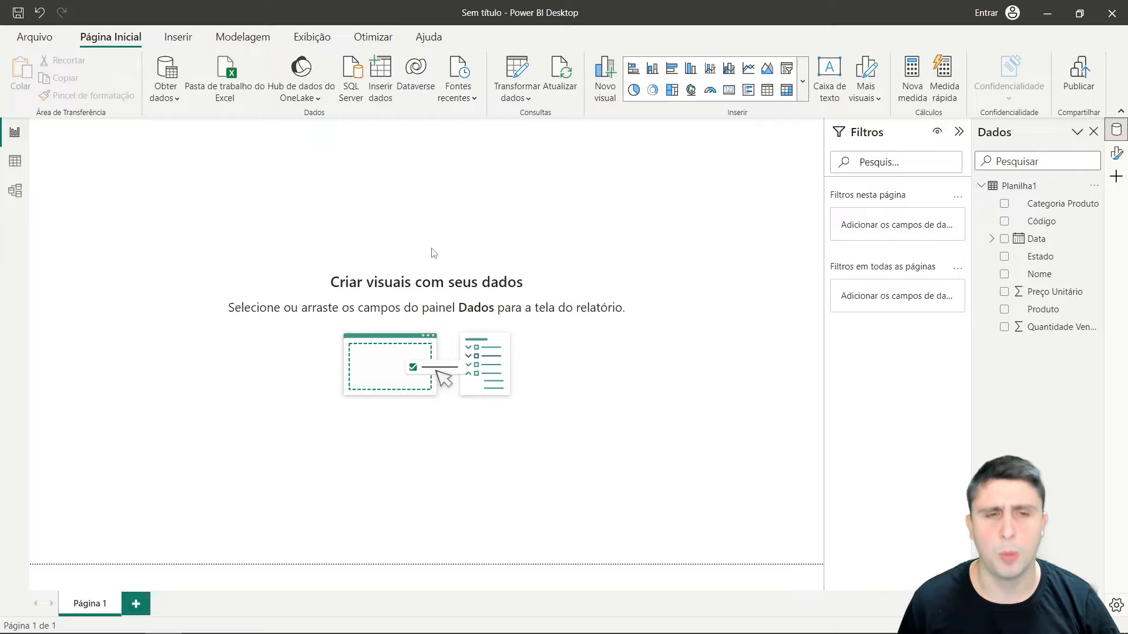
- Collapse the Filtros pane, review the Planilha1 records in the table view, and return to the report page
{"action": "left_click", "coordinate": [959, 132]}
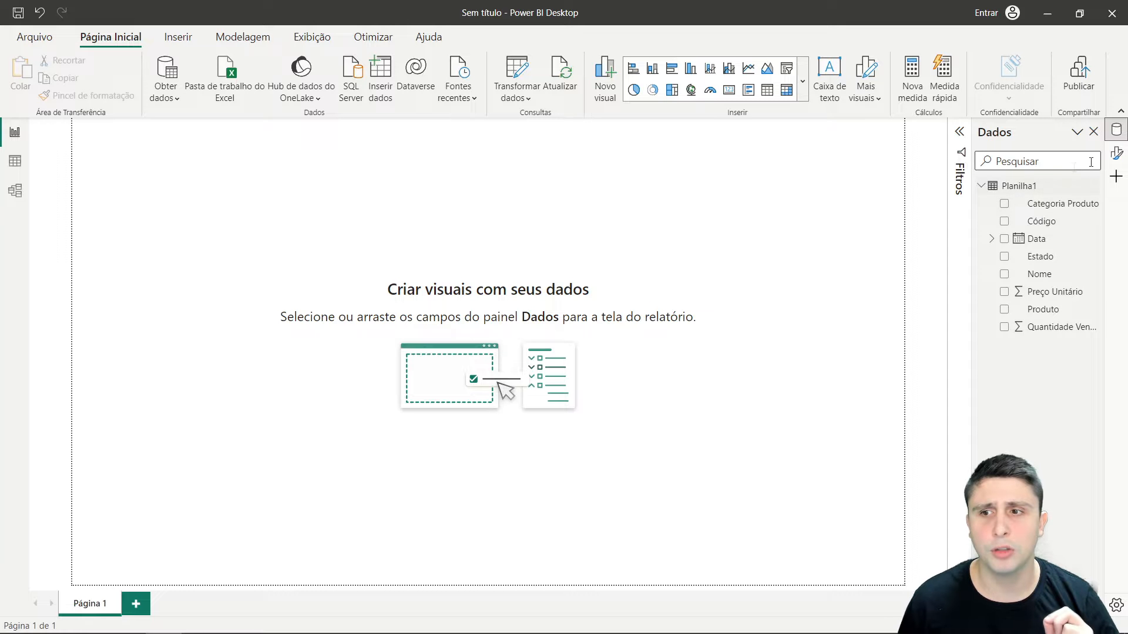
{"action": "left_click", "coordinate": [1116, 154]}
{"action": "left_click", "coordinate": [1115, 134]}
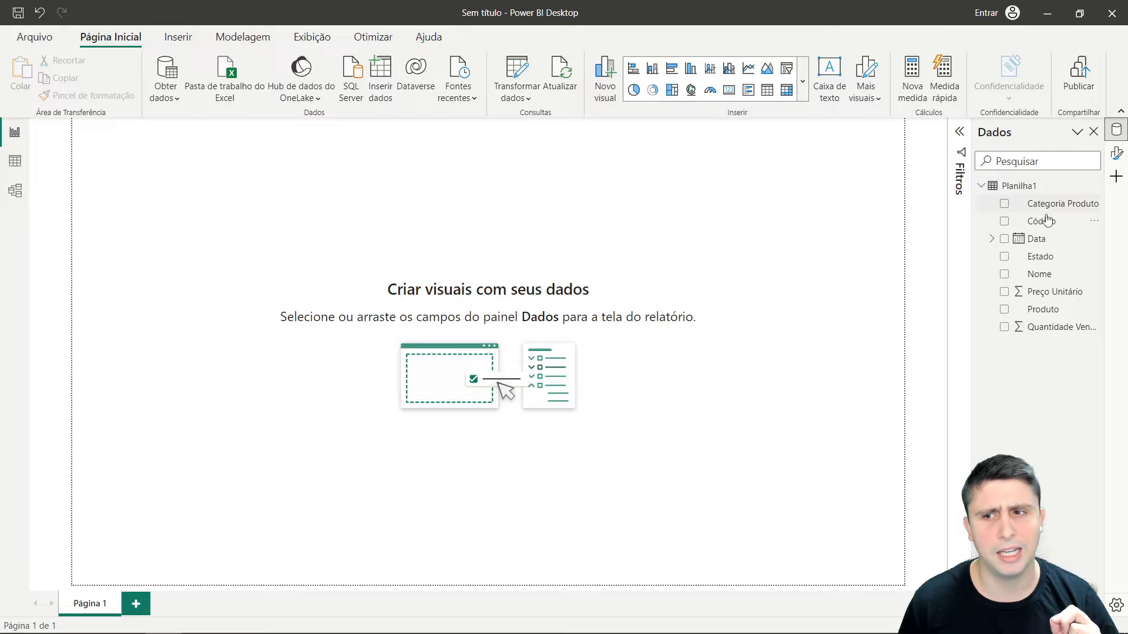
{"action": "left_click", "coordinate": [14, 161]}
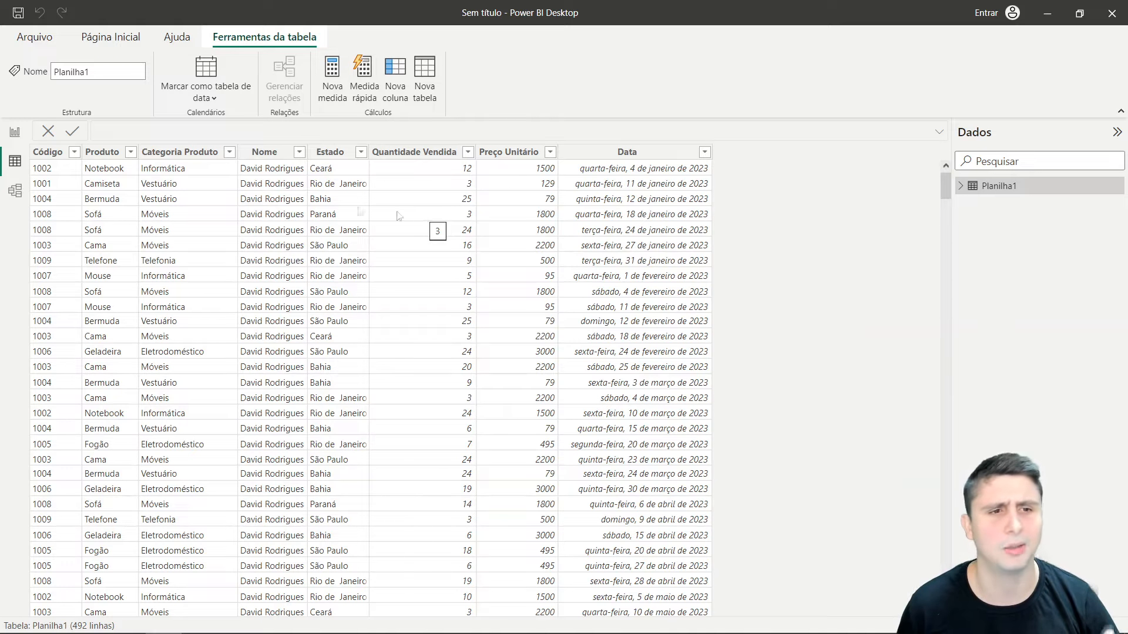
{"action": "left_click", "coordinate": [13, 135]}
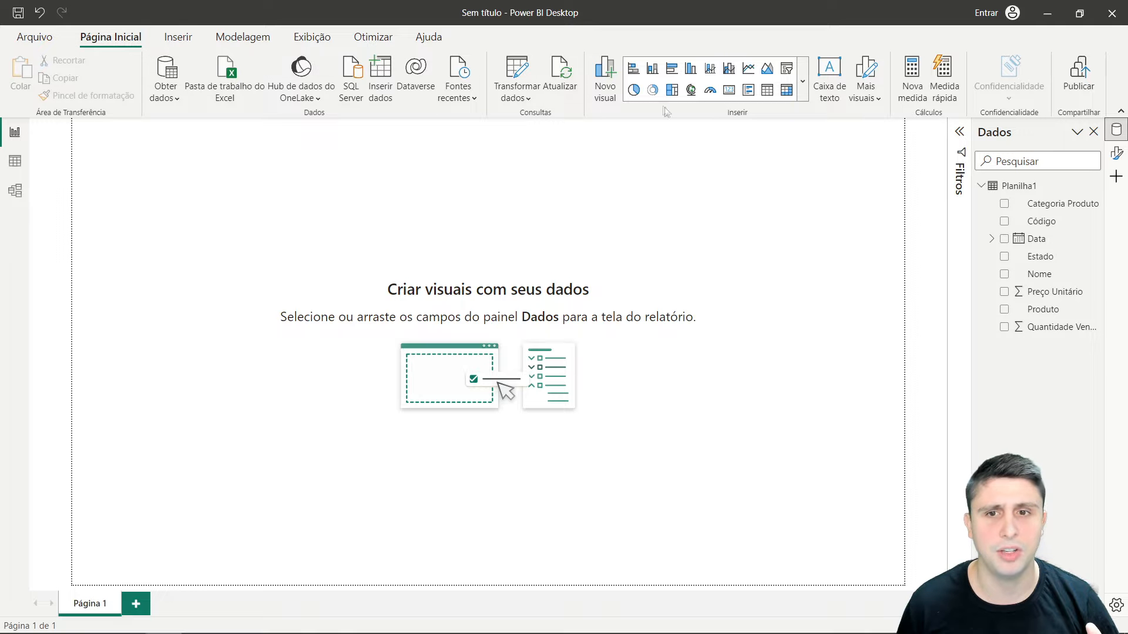
- Insert a clustered bar chart, enlarge it, and place it in the upper-left area of the report page
{"action": "left_click", "coordinate": [802, 83]}
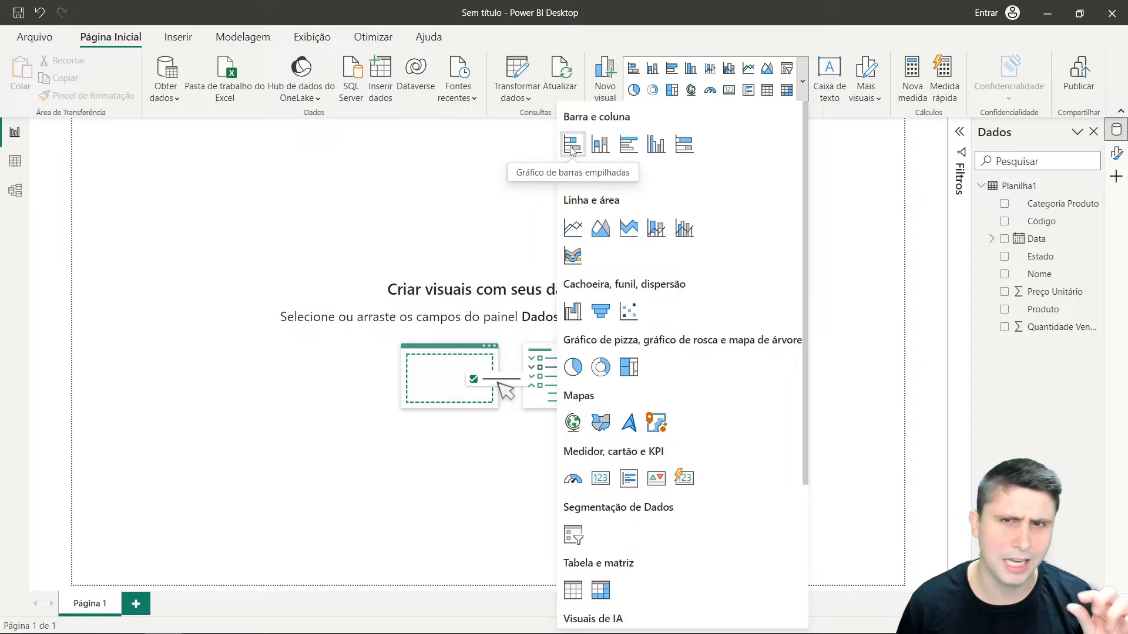
{"action": "left_click", "coordinate": [629, 145]}
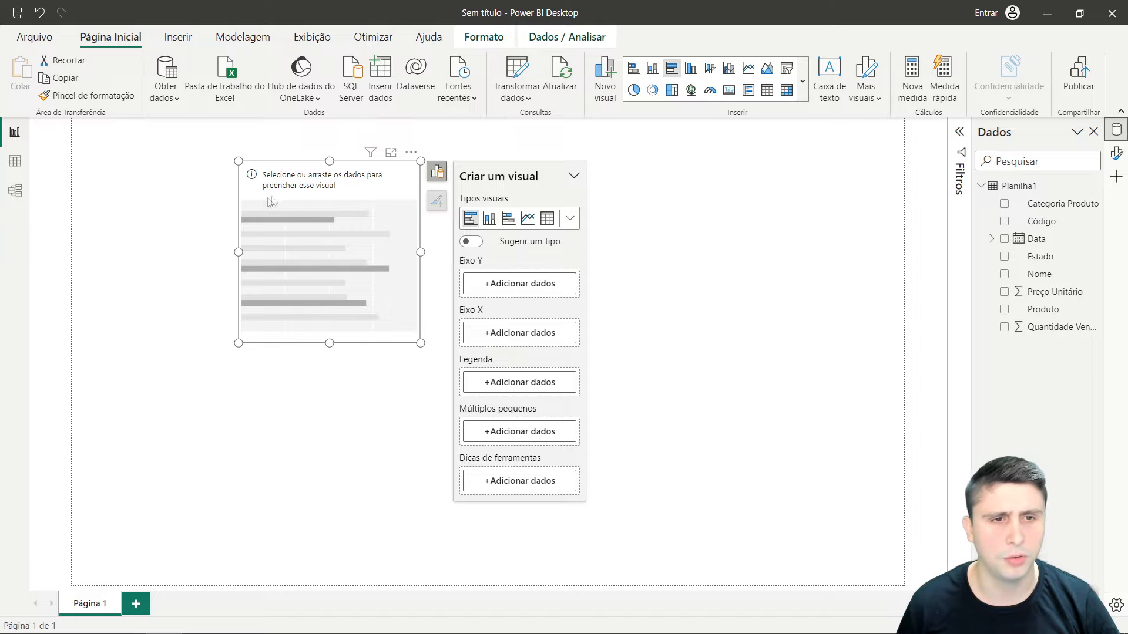
{"action": "left_click_drag", "start_coordinate": [421, 252], "coordinate": [612, 252]}
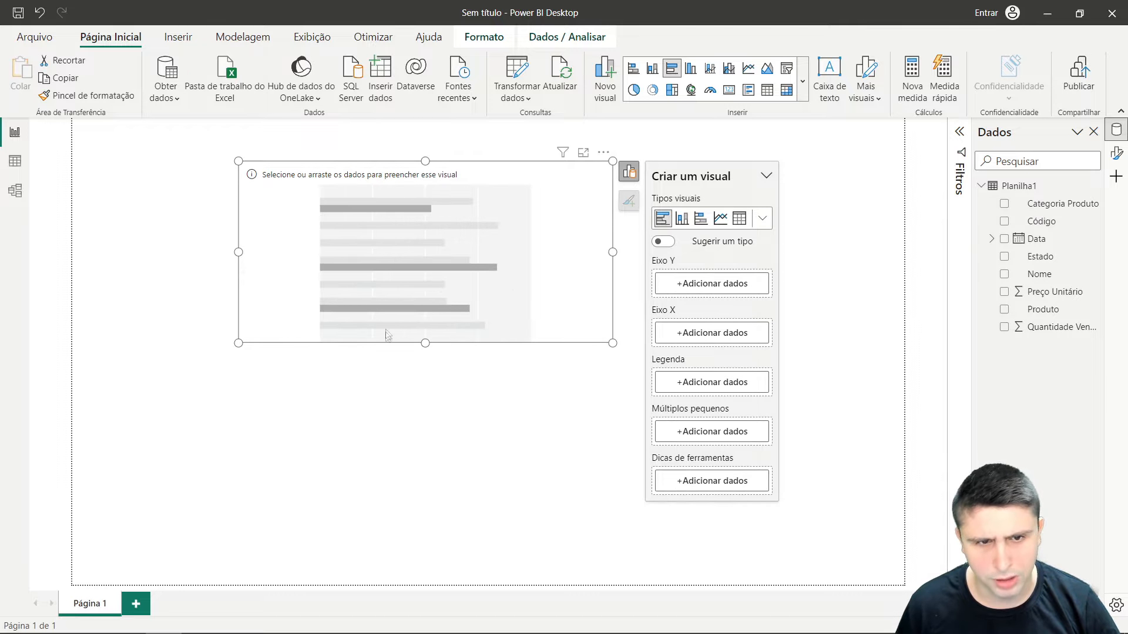
{"action": "left_click_drag", "start_coordinate": [427, 346], "coordinate": [452, 437]}
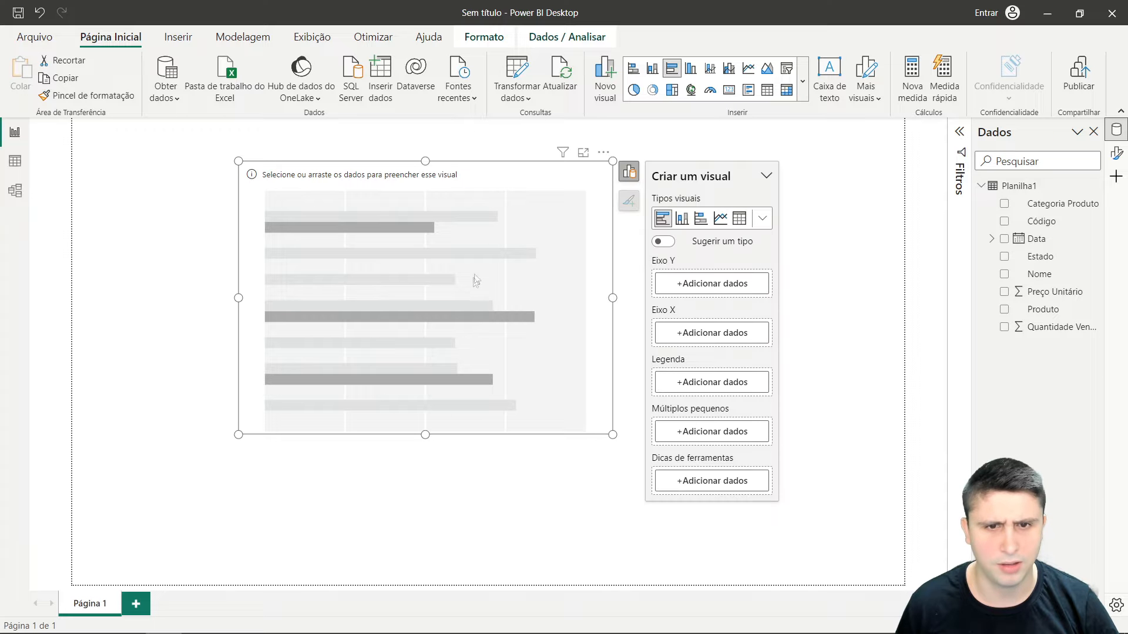
{"action": "left_click_drag", "start_coordinate": [535, 172], "coordinate": [487, 165]}
{"action": "left_click", "coordinate": [579, 298]}
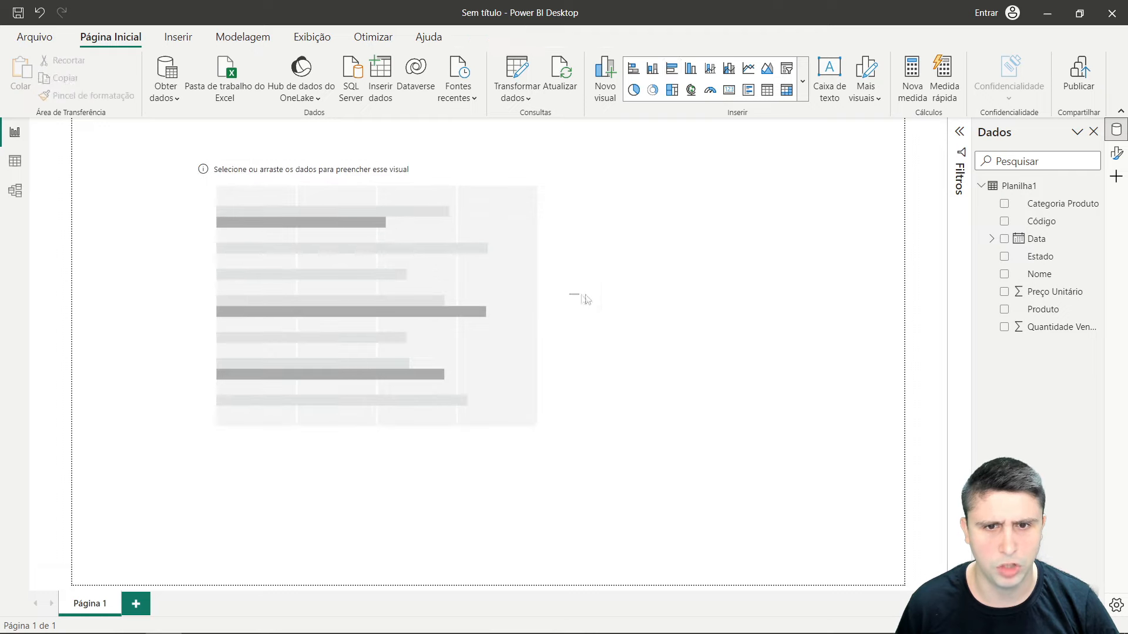
{"action": "left_click", "coordinate": [568, 302]}
{"action": "left_click_drag", "start_coordinate": [589, 292], "coordinate": [605, 293]}
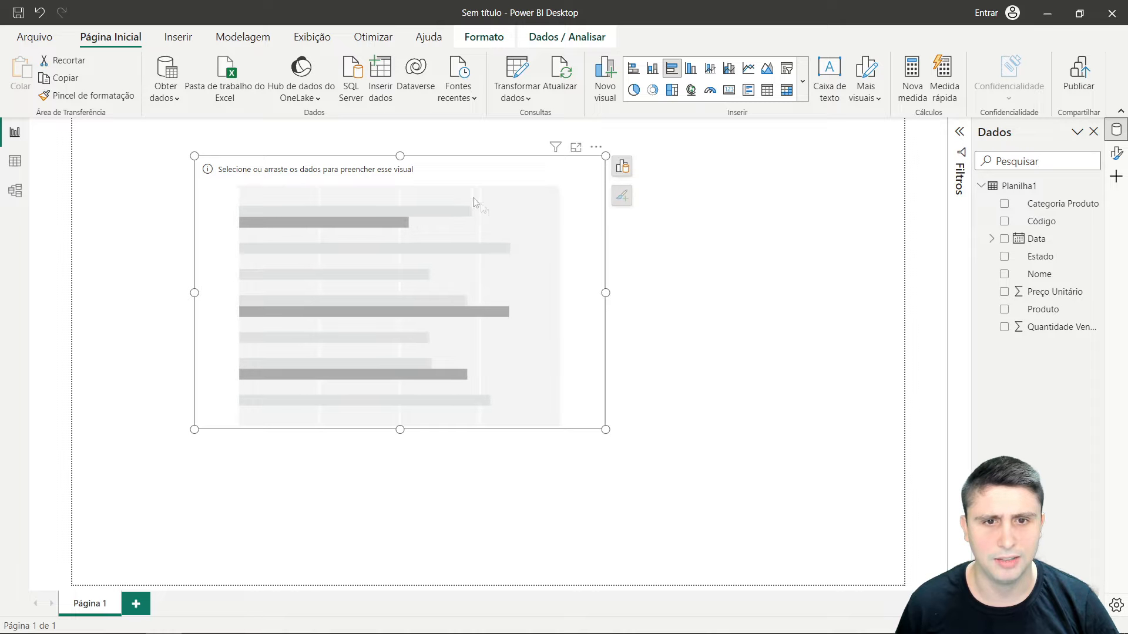
- Try the clustered column and pie types on the empty bar chart, and switch it back to clustered bars
{"action": "left_click", "coordinate": [623, 172]}
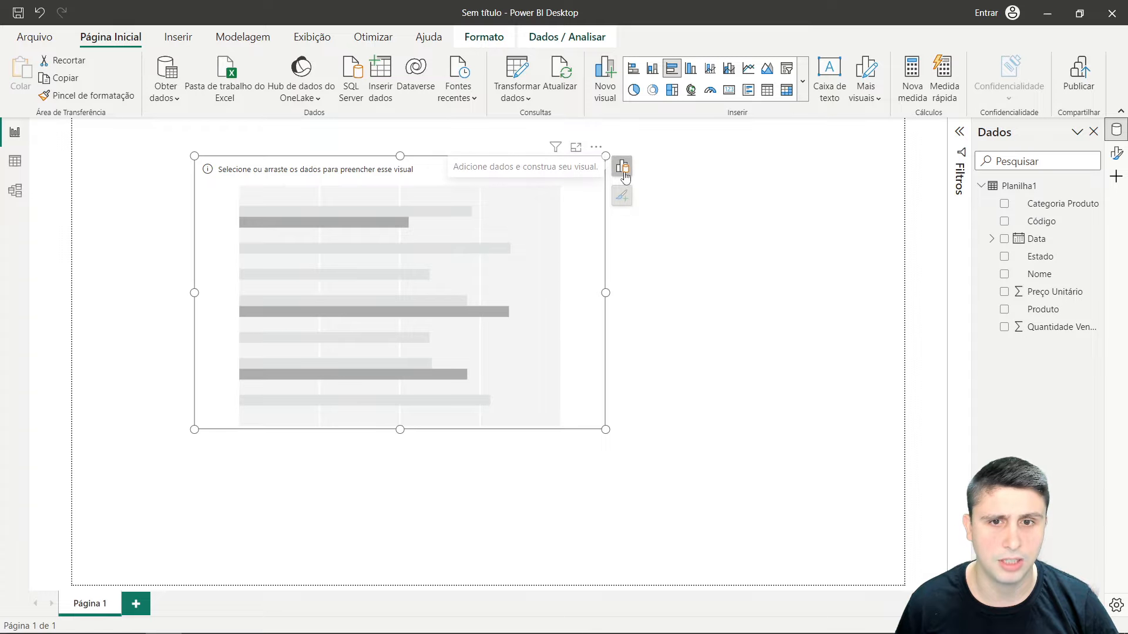
{"action": "left_click", "coordinate": [623, 172]}
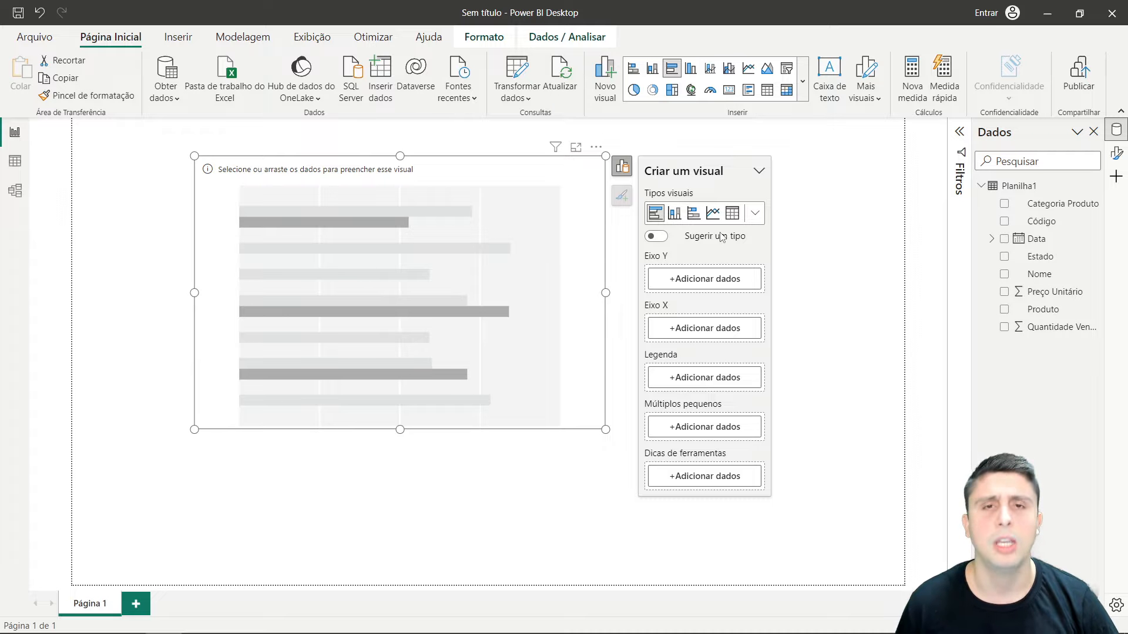
{"action": "left_click", "coordinate": [754, 215]}
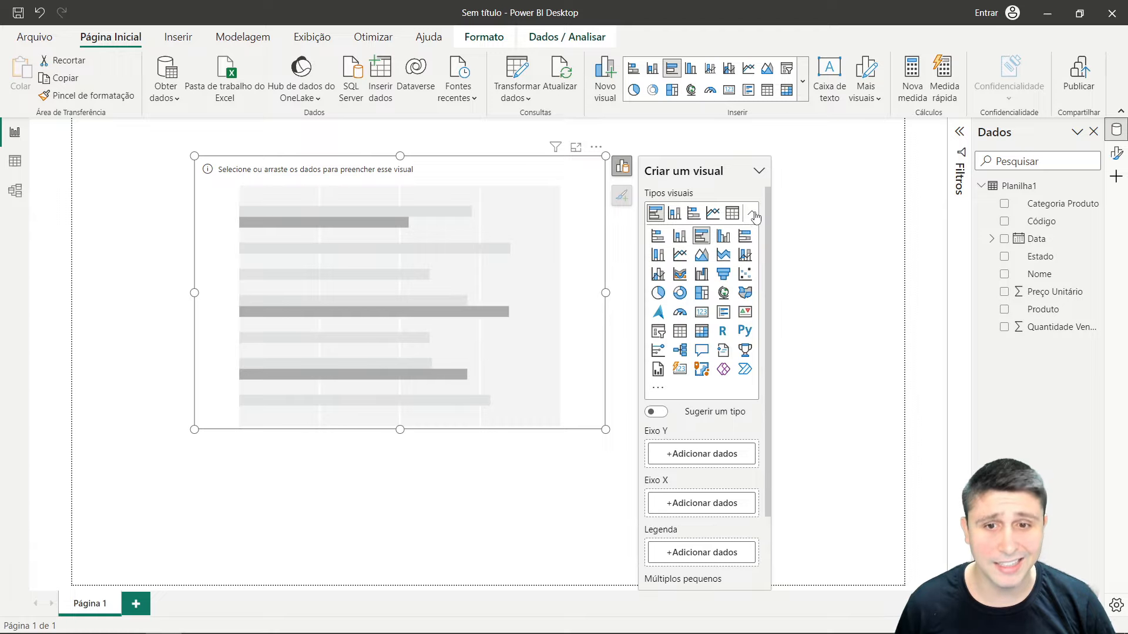
{"action": "left_click", "coordinate": [723, 238]}
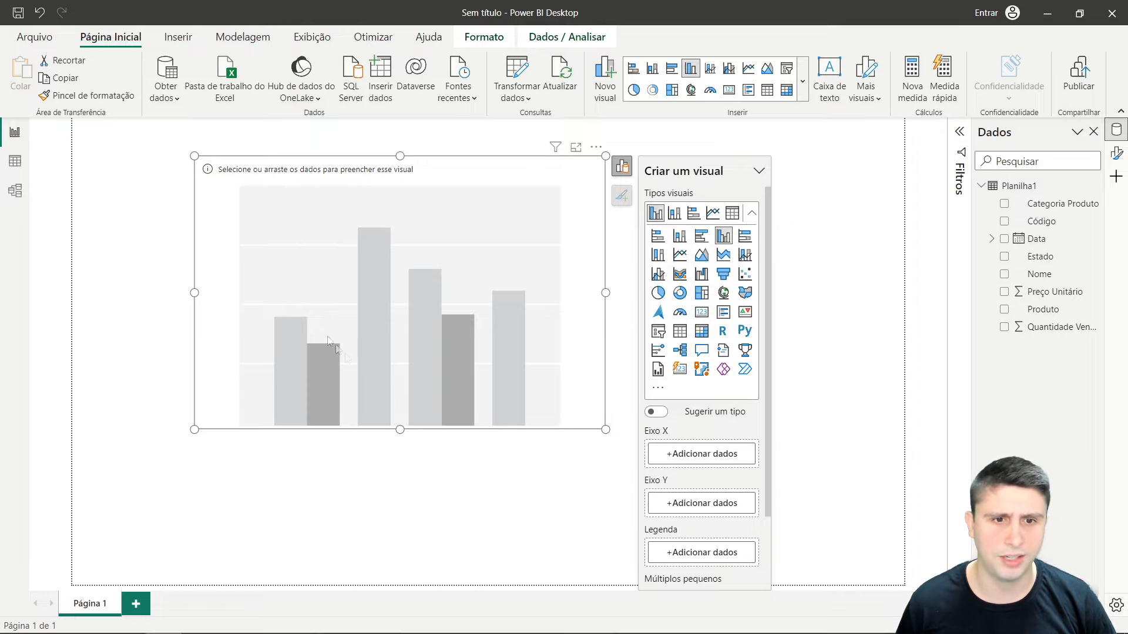
{"action": "left_click", "coordinate": [701, 235]}
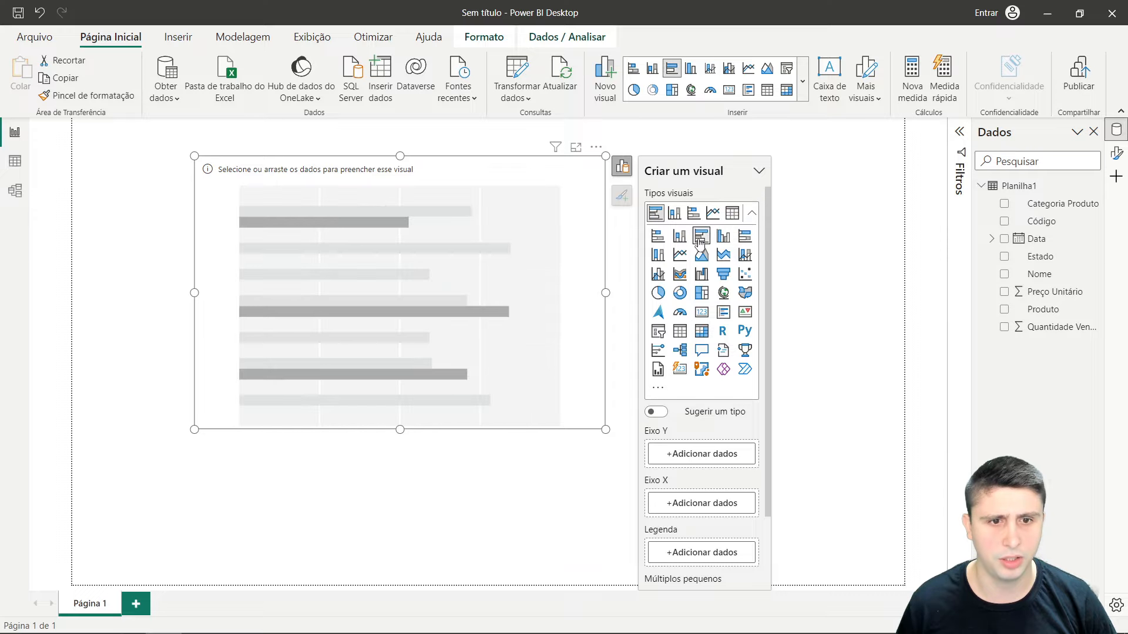
{"action": "left_click", "coordinate": [723, 236]}
{"action": "left_click", "coordinate": [657, 293]}
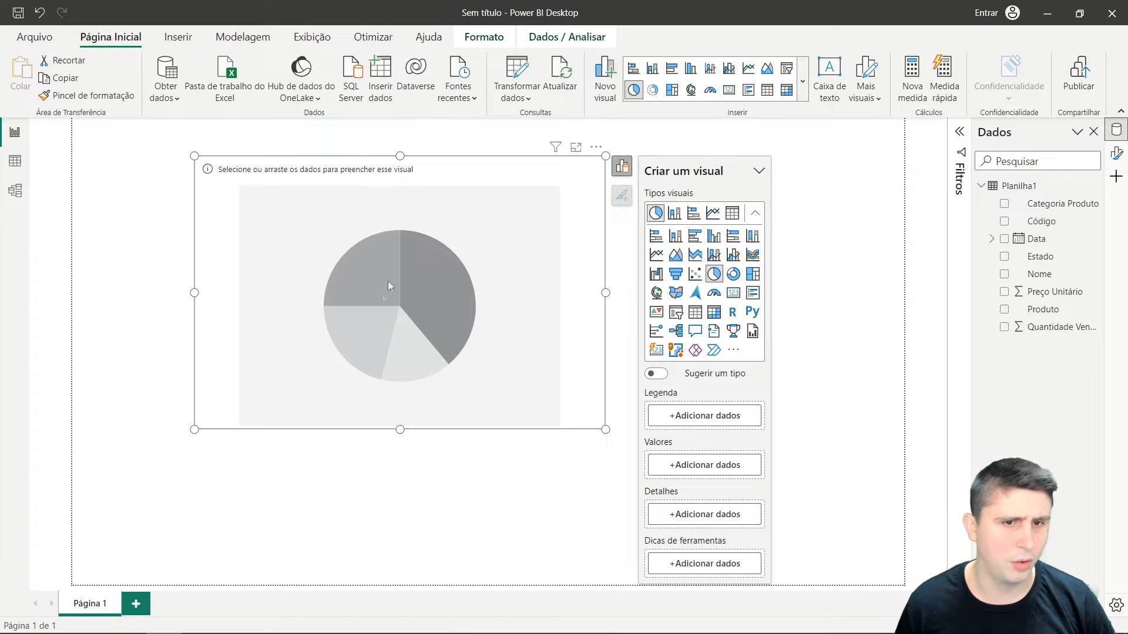
{"action": "left_click", "coordinate": [712, 243]}
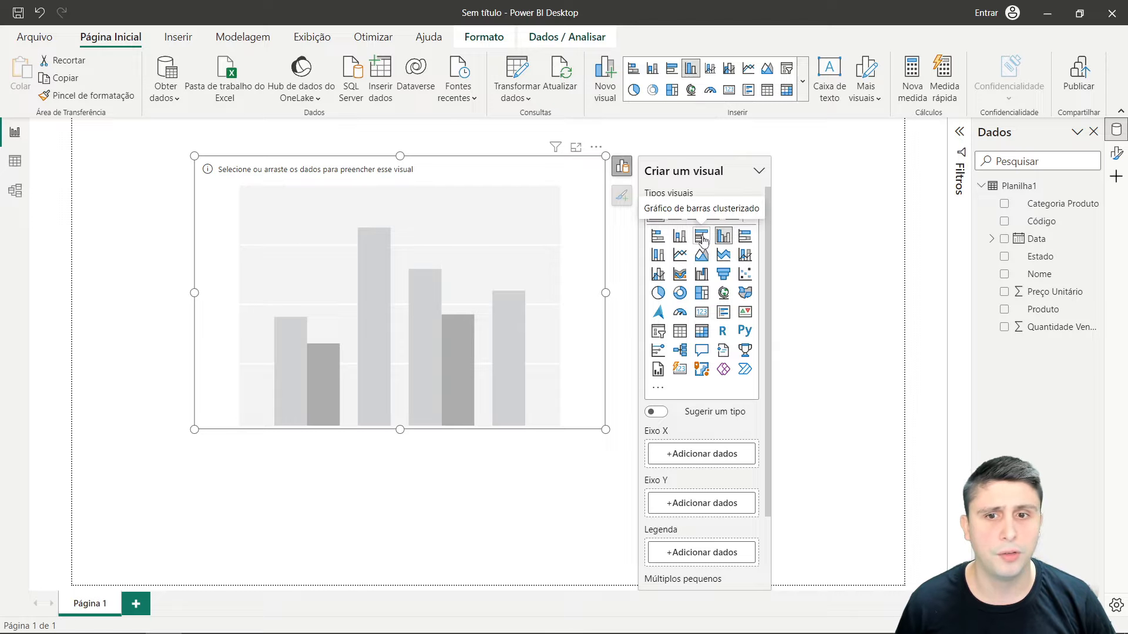
{"action": "left_click", "coordinate": [702, 237]}
{"action": "left_click", "coordinate": [807, 228]}
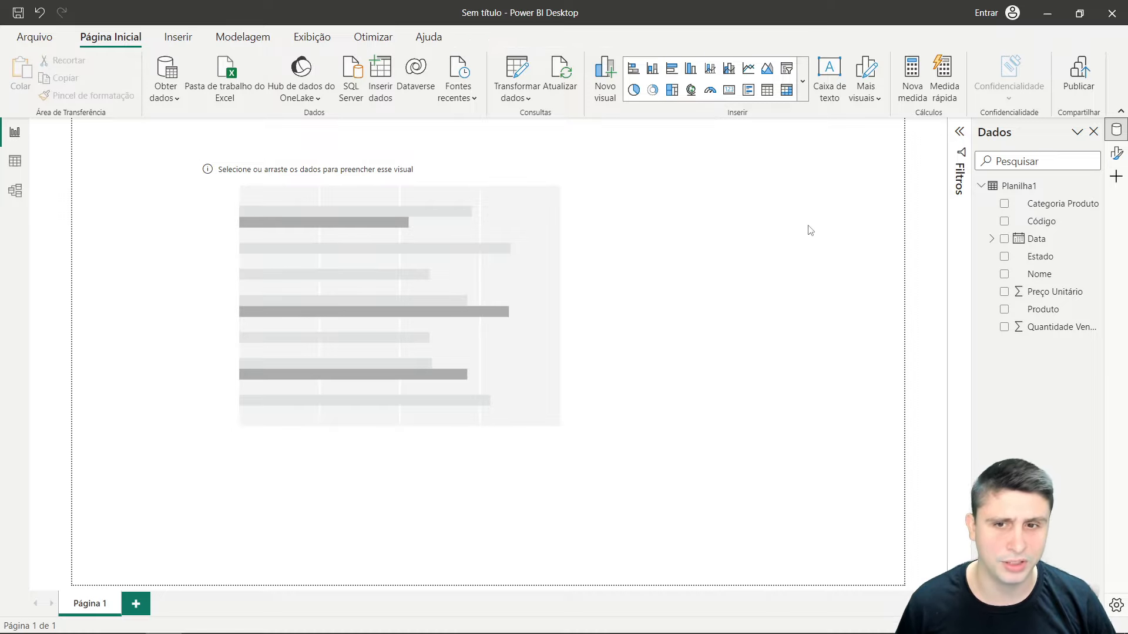
- Insert a gauge visual beside the bar chart and delete it again
{"action": "left_click", "coordinate": [709, 90]}
{"action": "left_click_drag", "start_coordinate": [316, 413], "coordinate": [758, 168]}
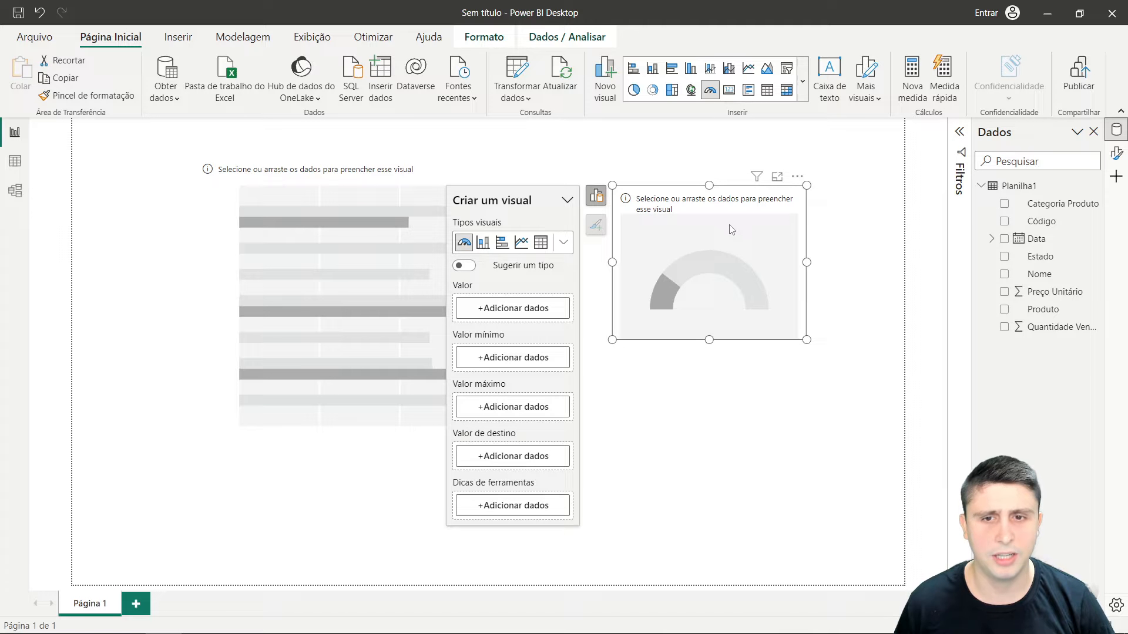
{"action": "key", "text": "Delete"}
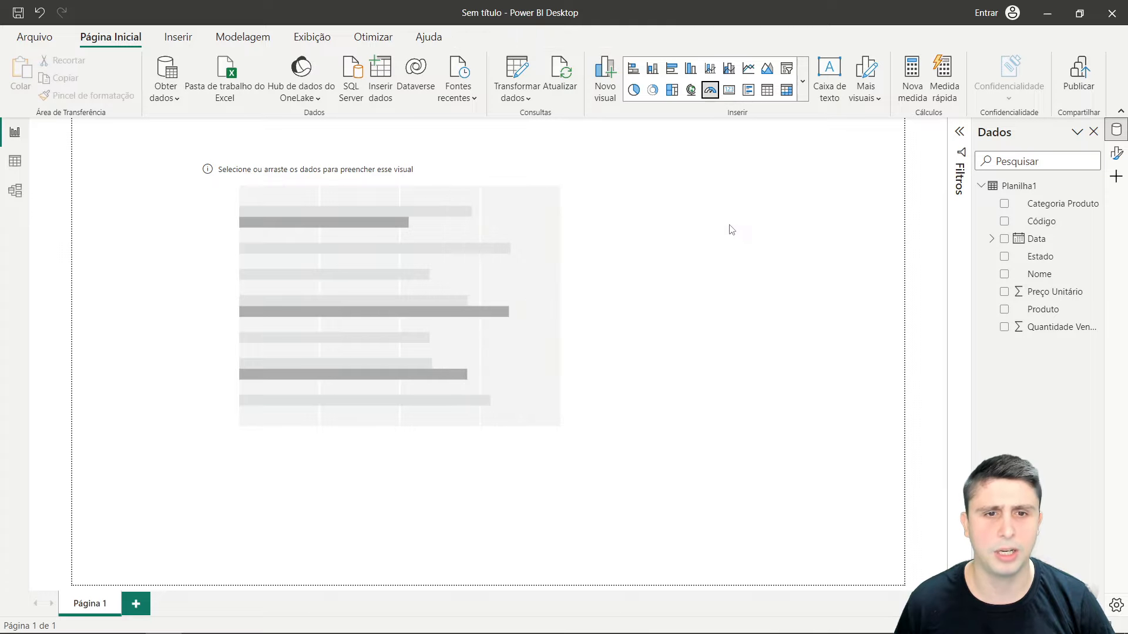
- Try Quantidade Vendida on the bar chart's Y axis with Produto on the X axis, and clear both fields
{"action": "left_click", "coordinate": [471, 188]}
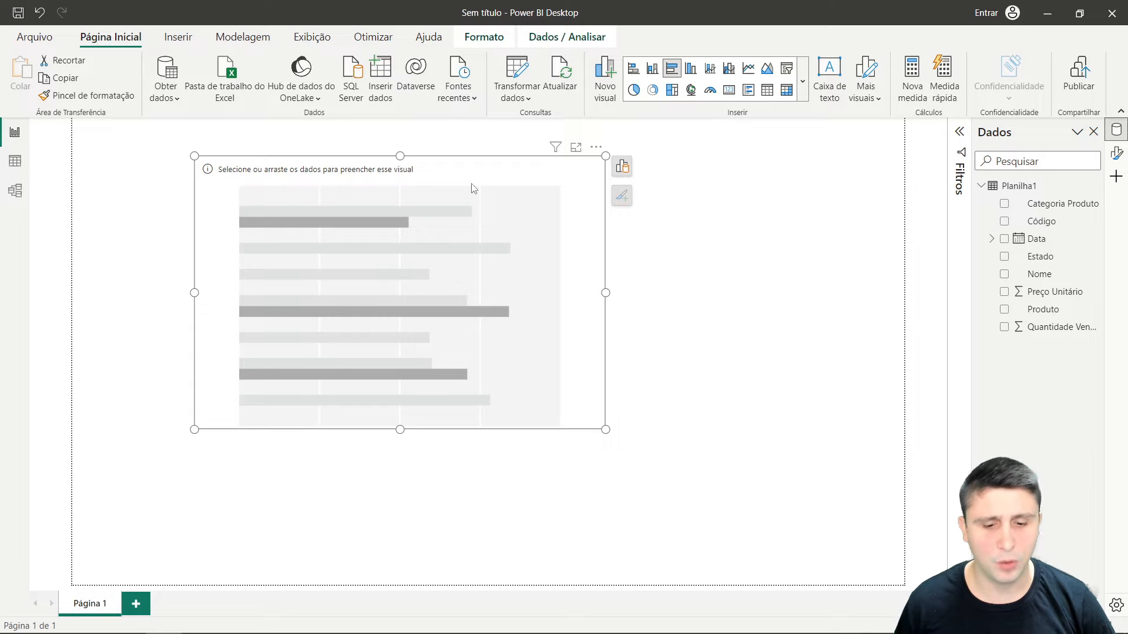
{"action": "left_click", "coordinate": [622, 167]}
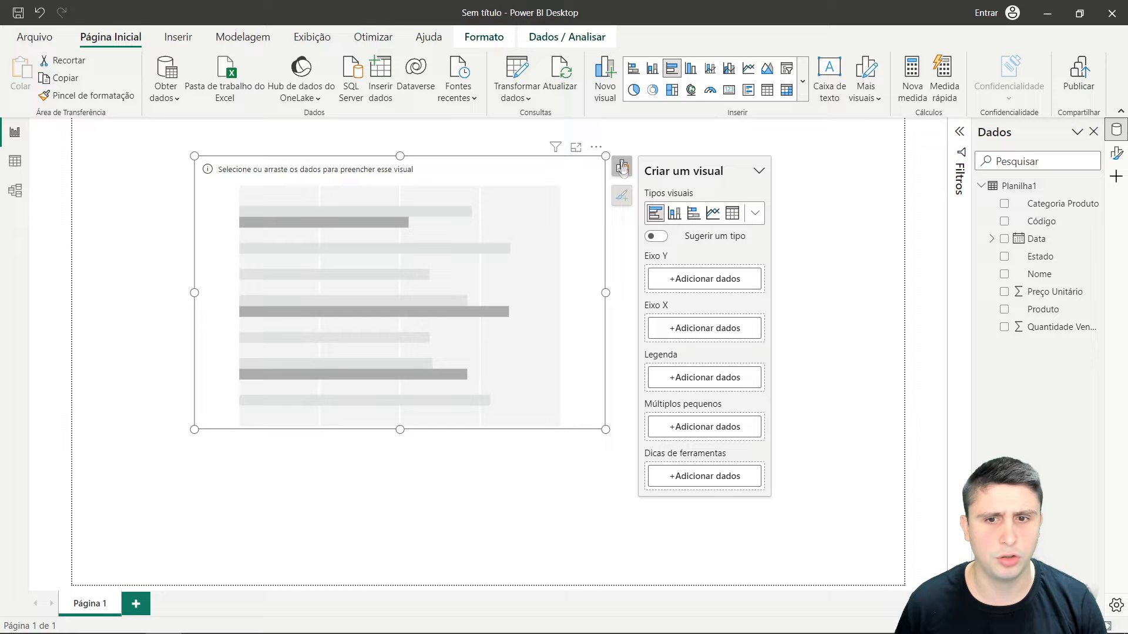
{"action": "left_click", "coordinate": [671, 286]}
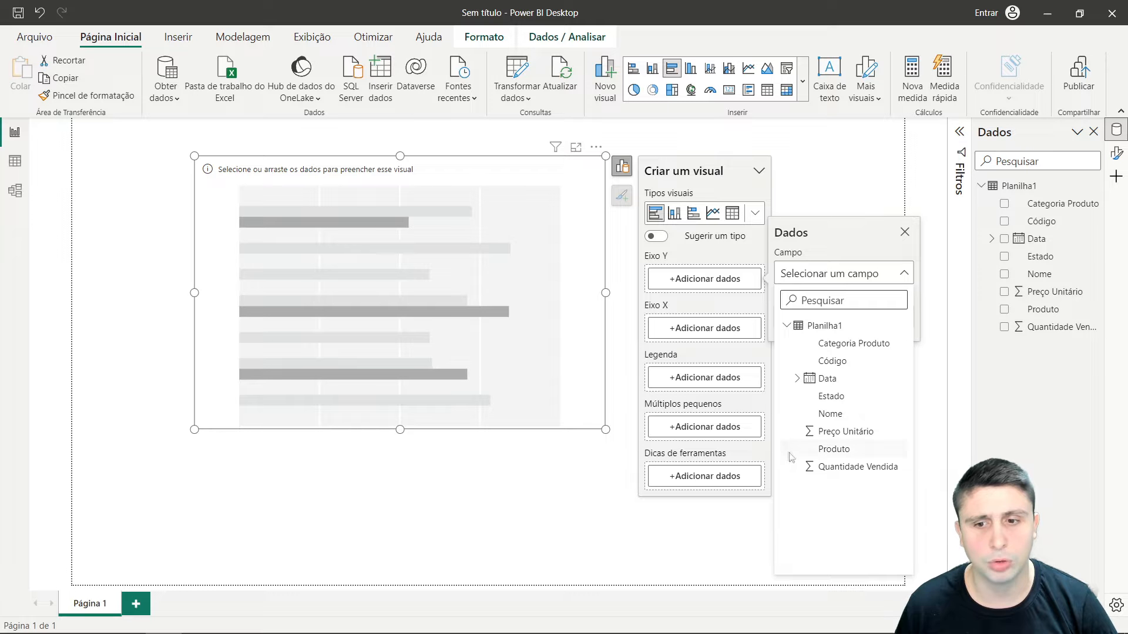
{"action": "left_click", "coordinate": [839, 473]}
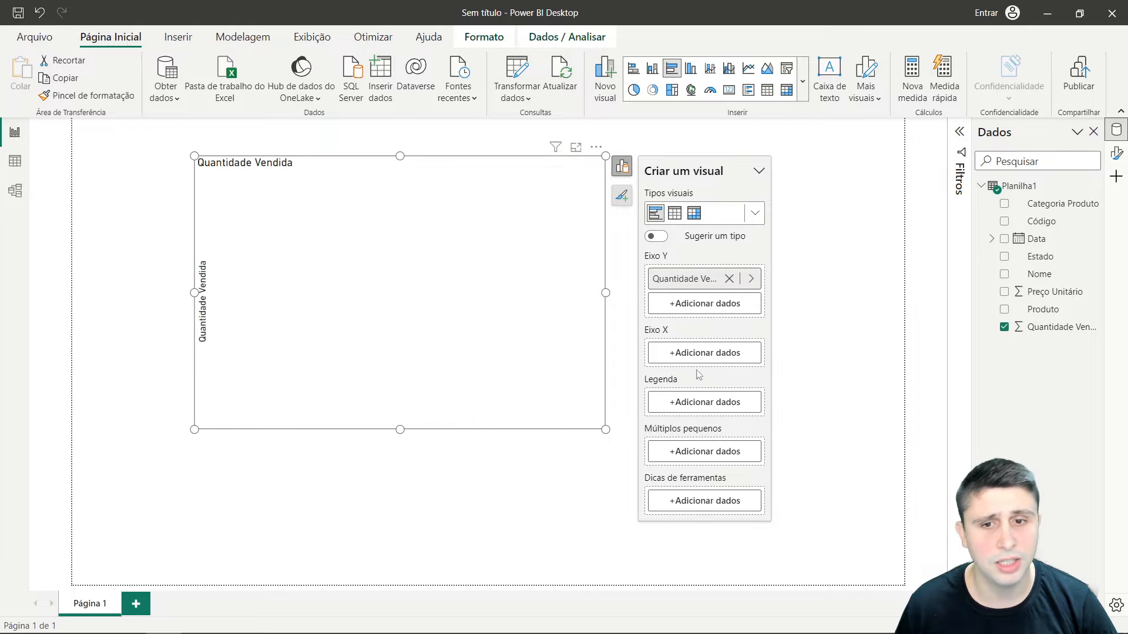
{"action": "left_click", "coordinate": [681, 358]}
{"action": "left_click", "coordinate": [832, 209]}
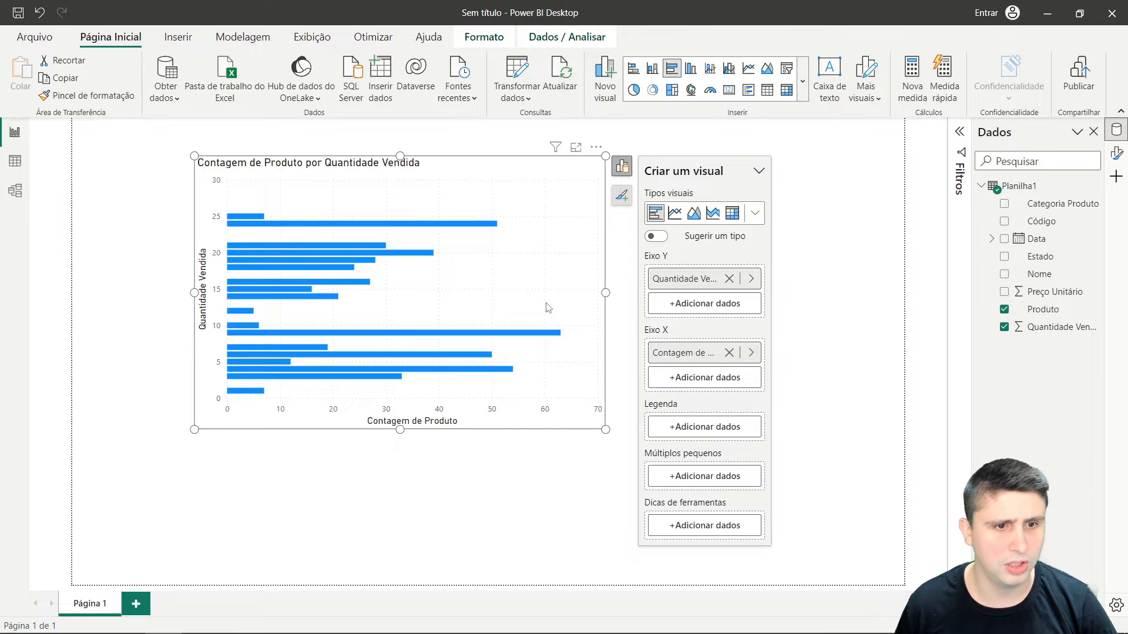
{"action": "left_click", "coordinate": [729, 279]}
{"action": "left_click", "coordinate": [729, 327]}
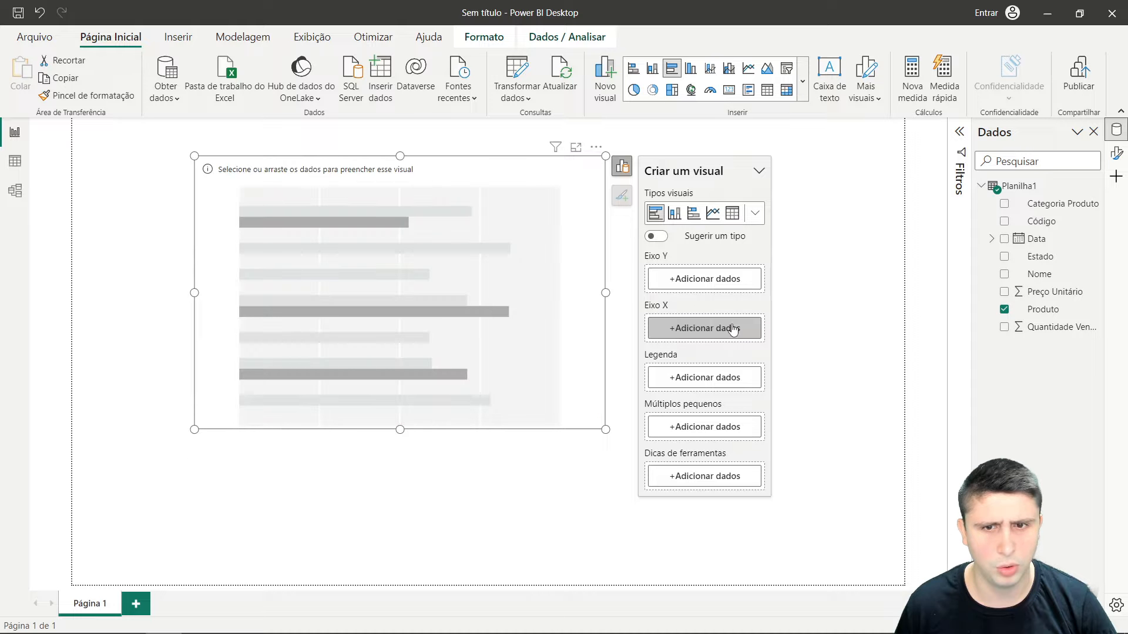
- Assign Produto to the bar chart's Y axis and Quantidade Vendida to its X axis
{"action": "left_click", "coordinate": [694, 285]}
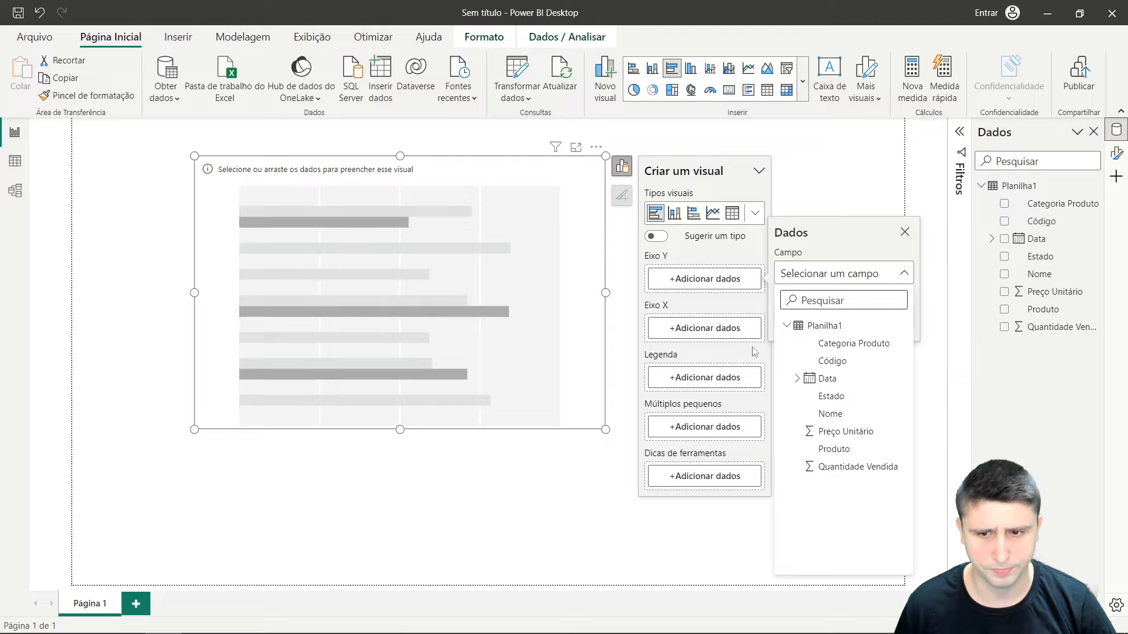
{"action": "left_click", "coordinate": [834, 449]}
{"action": "left_click", "coordinate": [686, 364]}
{"action": "left_click", "coordinate": [849, 228]}
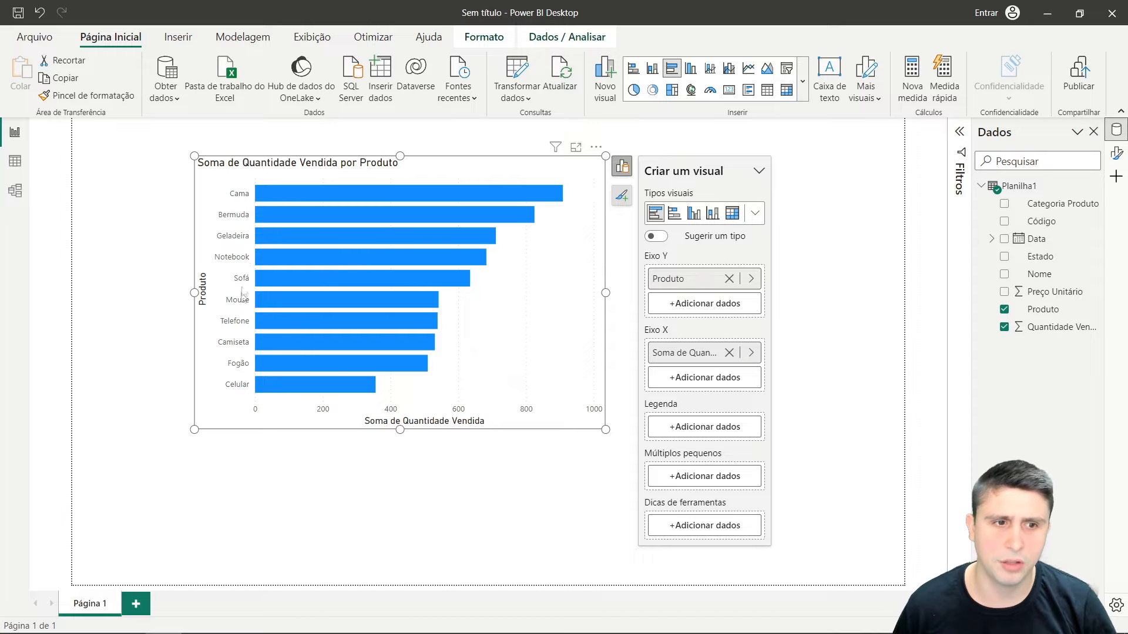
- Shrink the bar chart and move it into the upper-left corner of the report page
{"action": "mouse_move", "coordinate": [274, 393]}
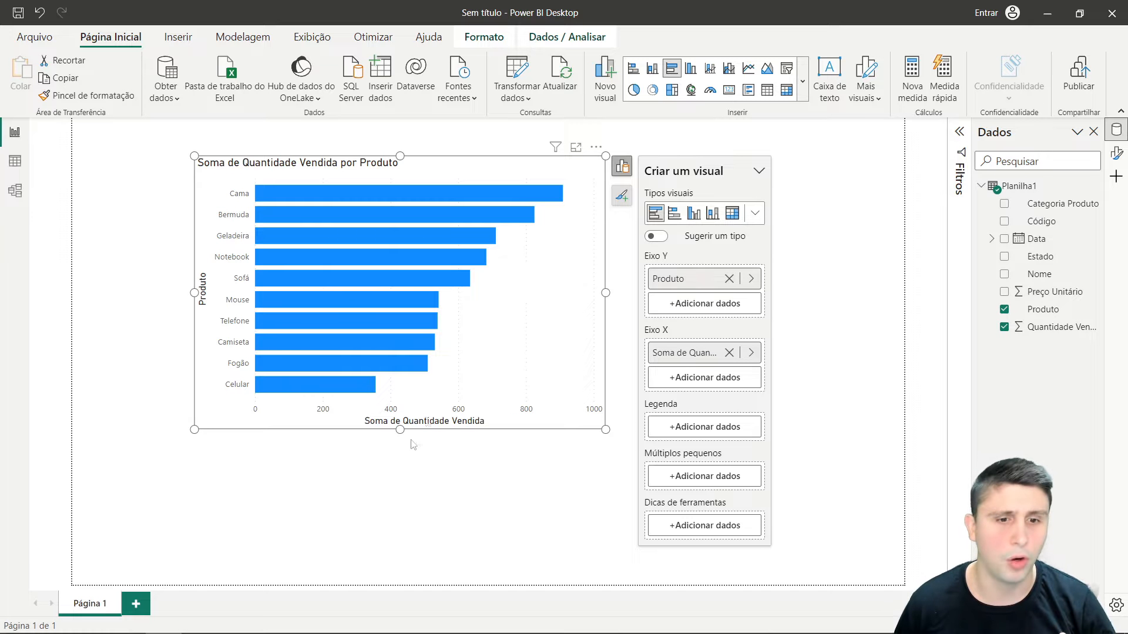
{"action": "left_click_drag", "start_coordinate": [400, 431], "coordinate": [405, 480]}
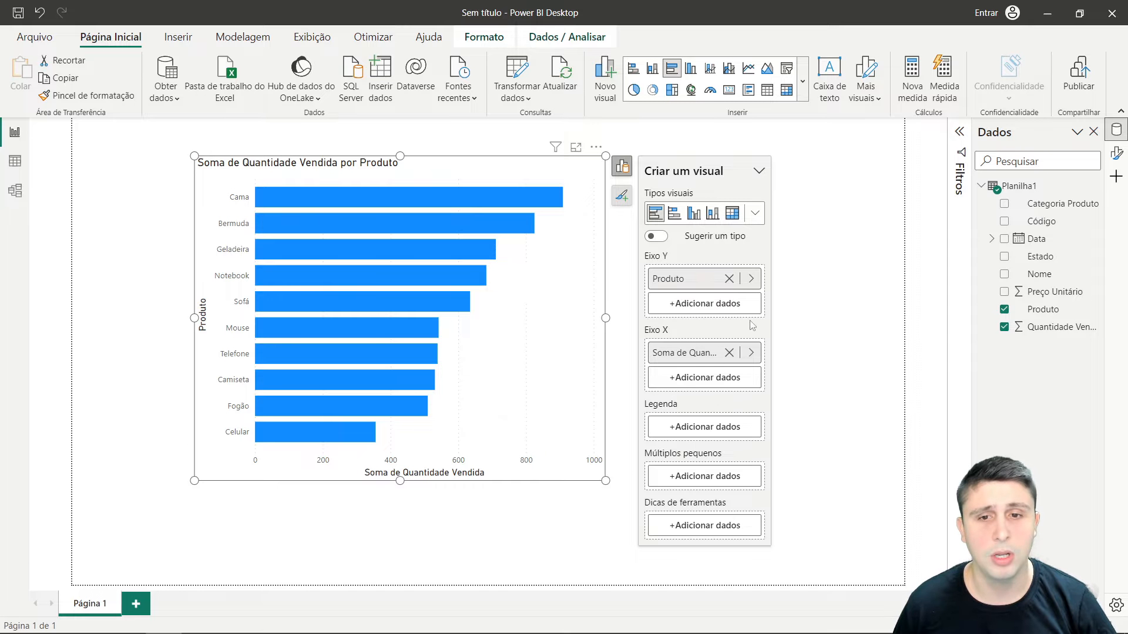
{"action": "left_click", "coordinate": [649, 300]}
{"action": "left_click", "coordinate": [579, 329]}
{"action": "left_click_drag", "start_coordinate": [605, 481], "coordinate": [418, 351]}
{"action": "left_click_drag", "start_coordinate": [398, 185], "coordinate": [277, 146]}
{"action": "left_click", "coordinate": [403, 251]}
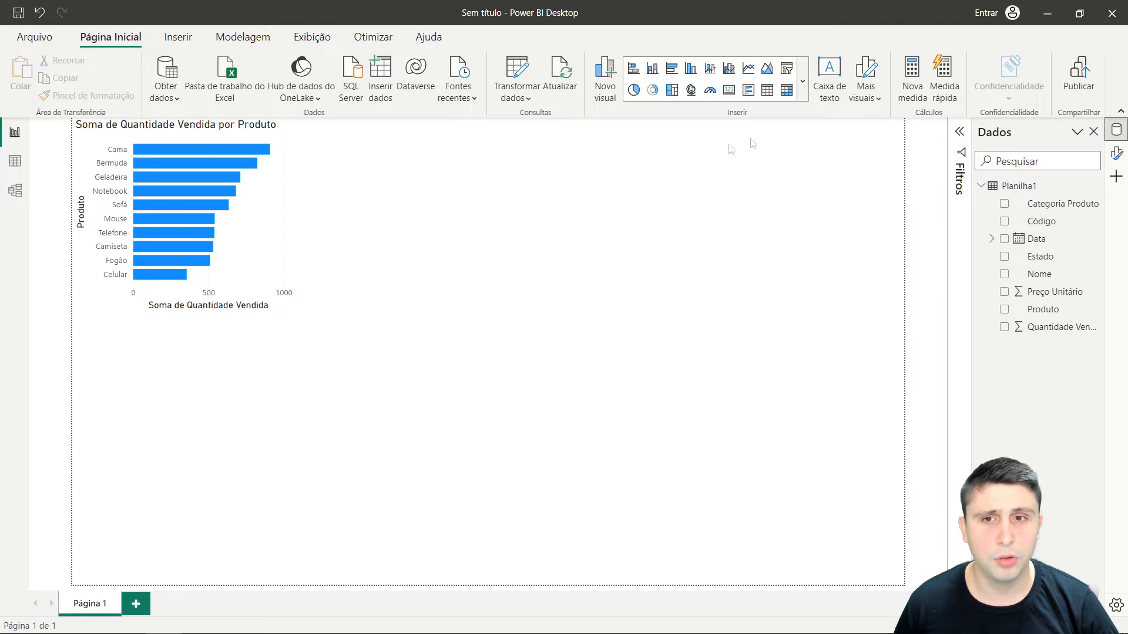
- Insert a clustered column chart, place it directly beside the bar chart at the page's upper edge, and enlarge it
{"action": "left_click", "coordinate": [803, 81]}
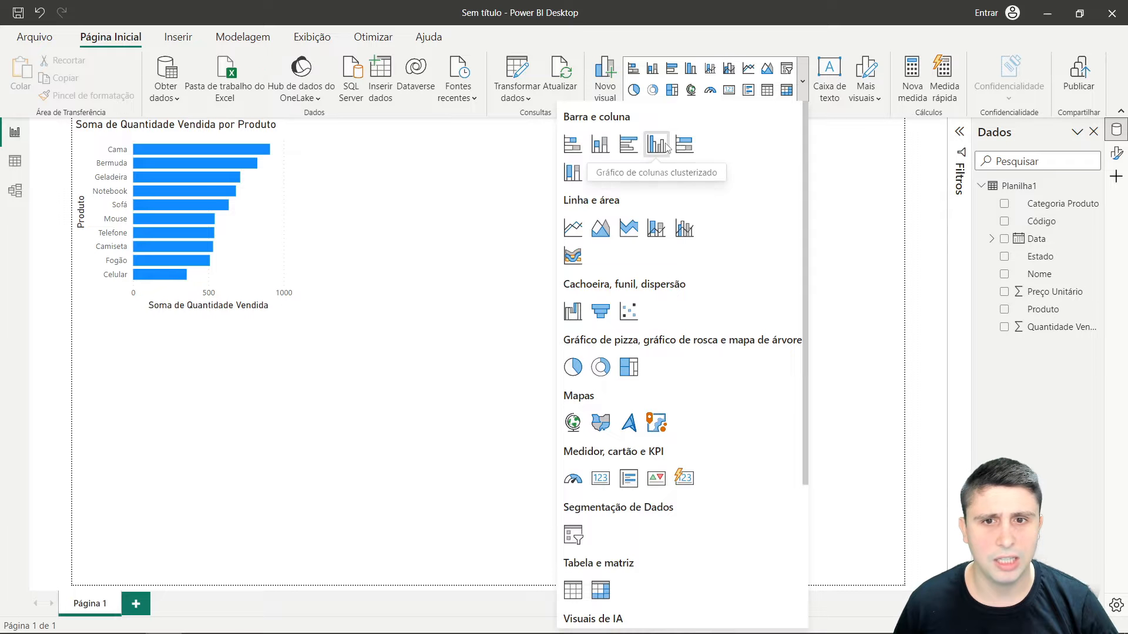
{"action": "left_click", "coordinate": [656, 144]}
{"action": "left_click_drag", "start_coordinate": [185, 363], "coordinate": [424, 159]}
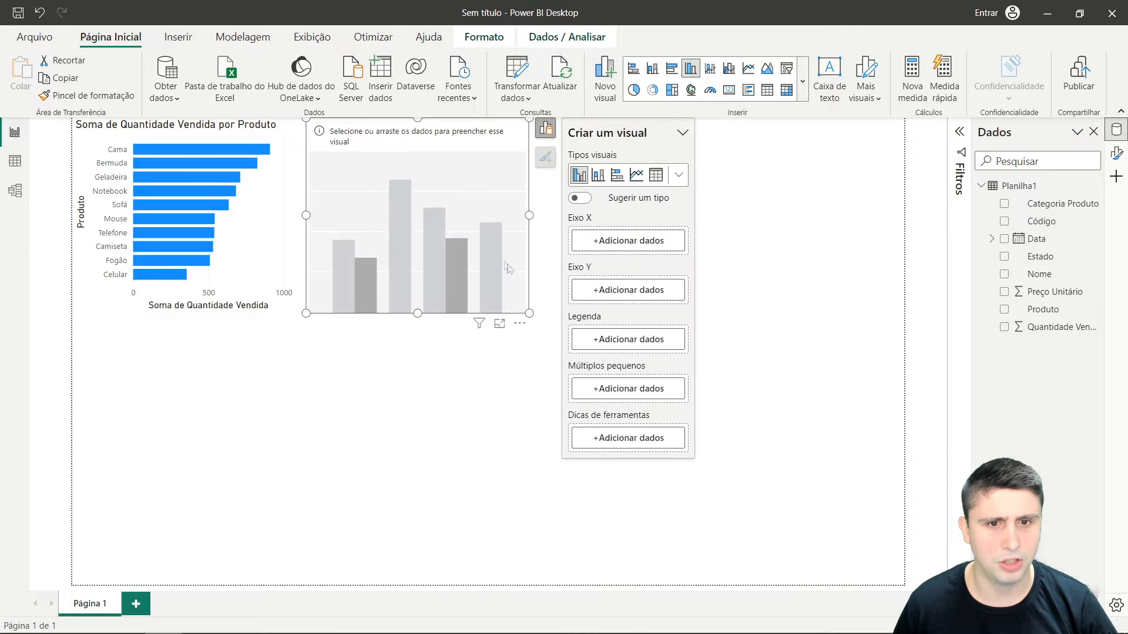
{"action": "left_click_drag", "start_coordinate": [529, 313], "coordinate": [747, 481]}
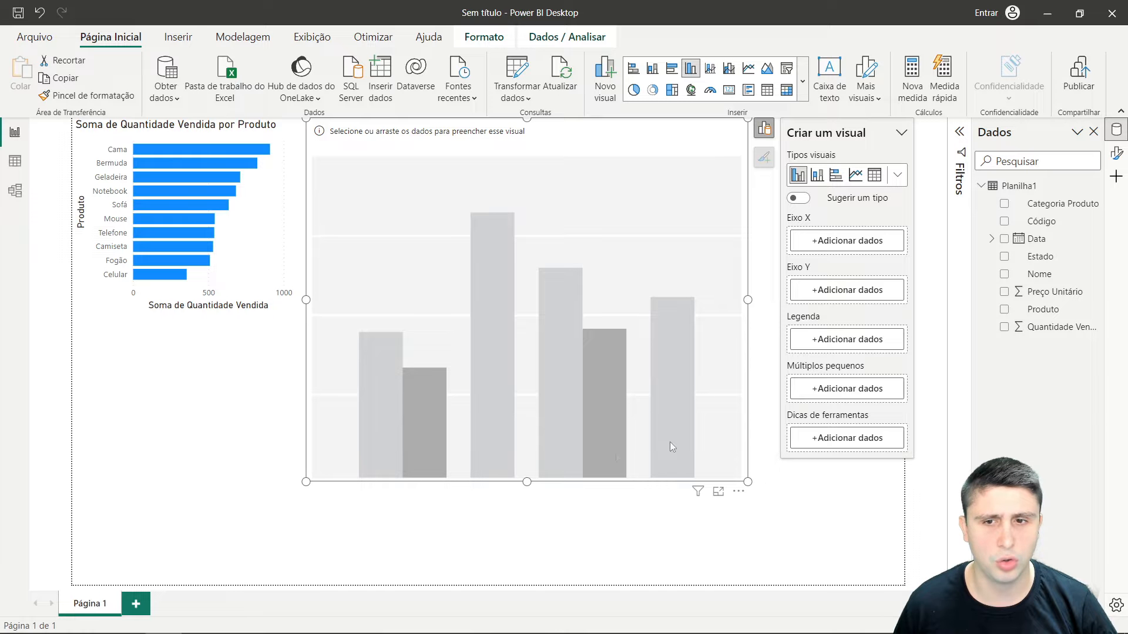
- Assign Produto to the column chart's X axis and Quantidade Vendida to its Y axis
{"action": "left_click", "coordinate": [846, 241]}
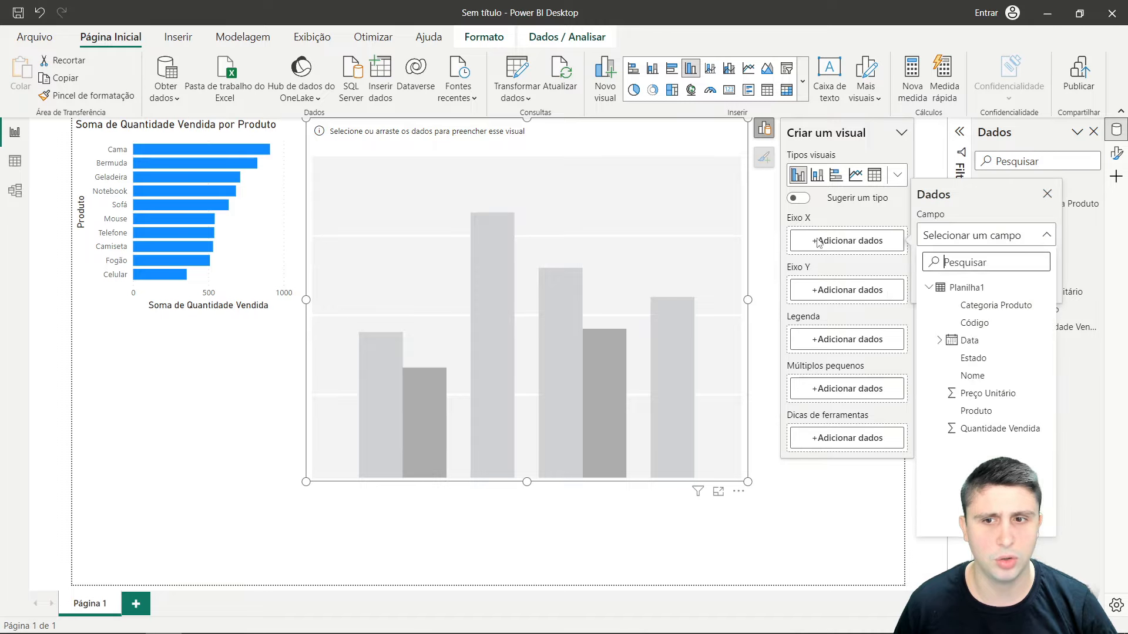
{"action": "left_click", "coordinate": [976, 411]}
{"action": "left_click", "coordinate": [813, 317]}
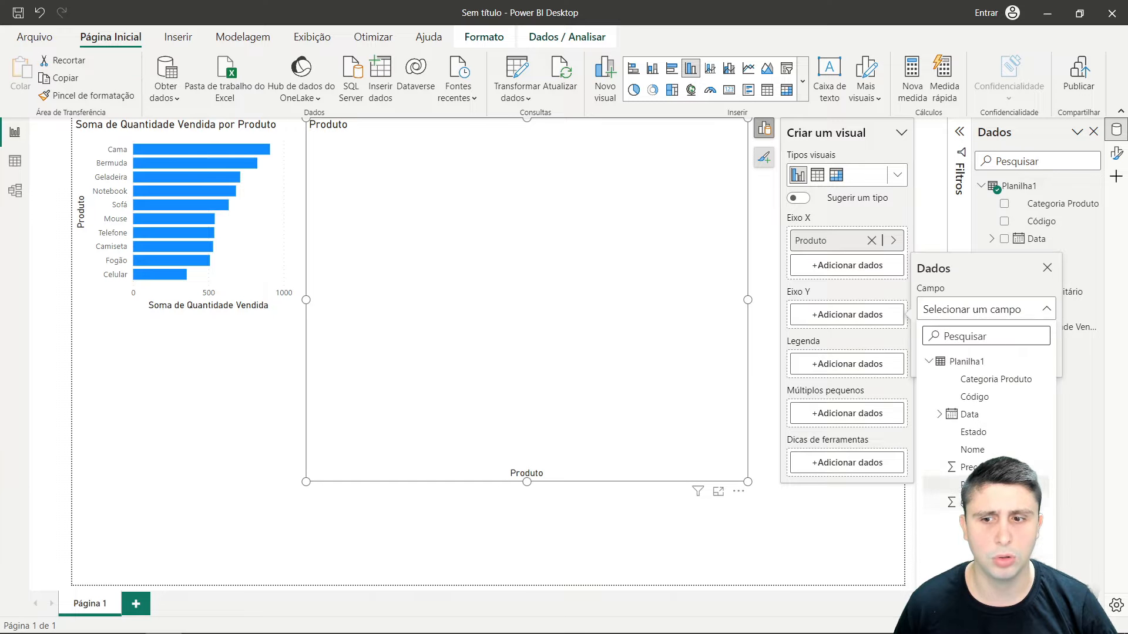
{"action": "left_click", "coordinate": [957, 502]}
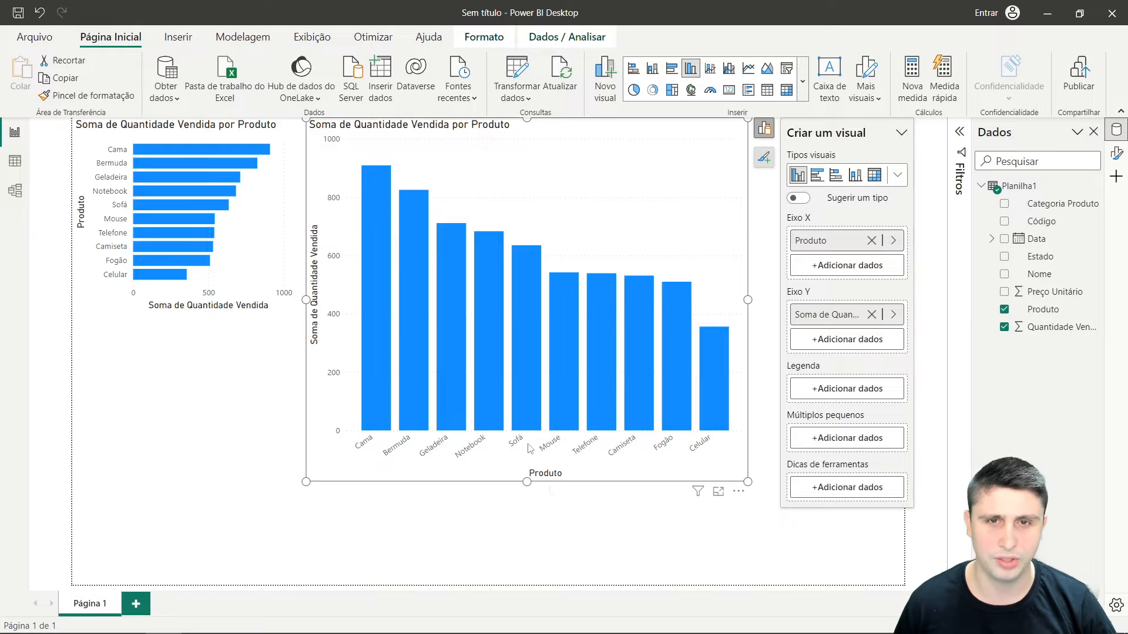
- Shrink the column chart to the bar chart's height and less than half its own width, and deselect it
{"action": "left_click_drag", "start_coordinate": [526, 486], "coordinate": [523, 313]}
{"action": "left_click_drag", "start_coordinate": [748, 215], "coordinate": [505, 215]}
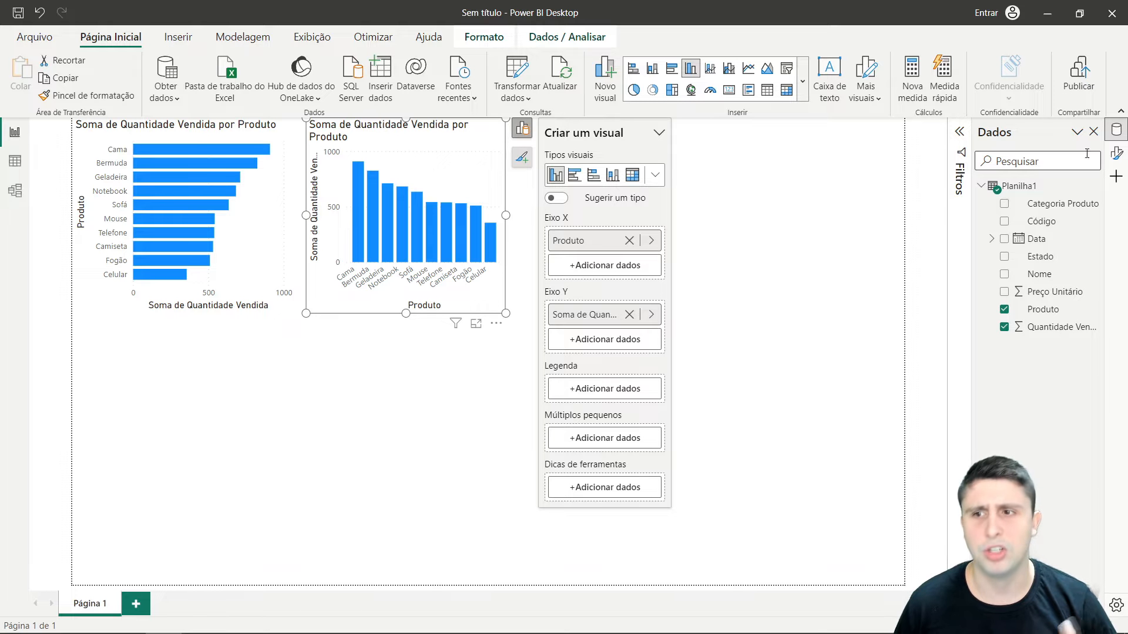
{"action": "left_click", "coordinate": [1116, 154]}
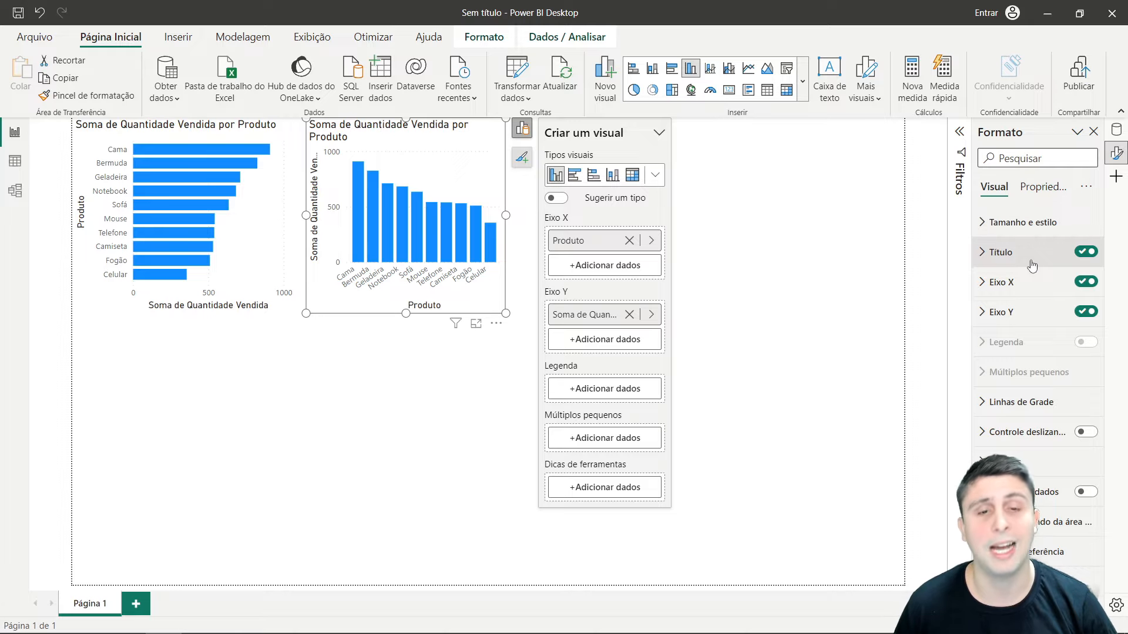
{"action": "left_click", "coordinate": [832, 259]}
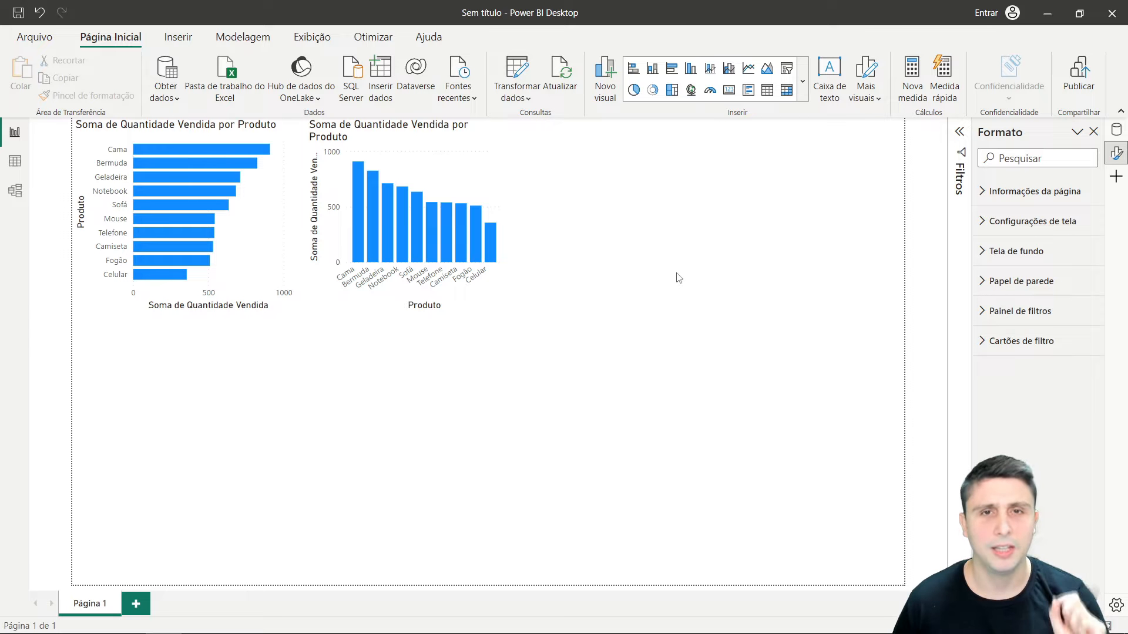
- Insert a line chart and enlarge it over the middle of the report page
{"action": "left_click", "coordinate": [802, 82]}
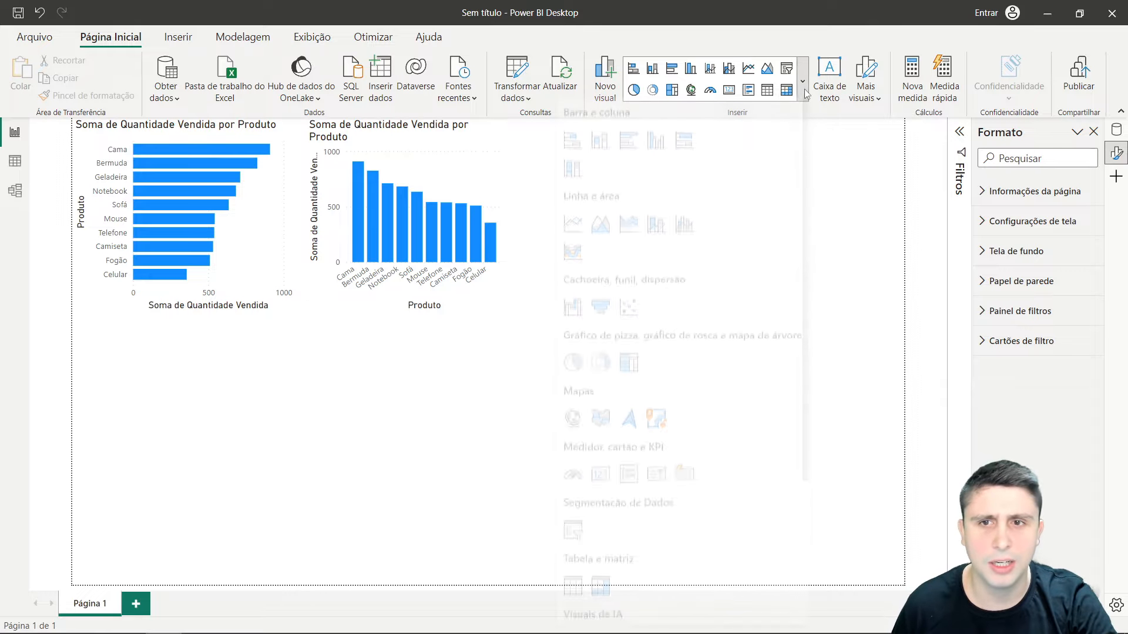
{"action": "left_click", "coordinate": [578, 229]}
{"action": "left_click_drag", "start_coordinate": [346, 379], "coordinate": [711, 504]}
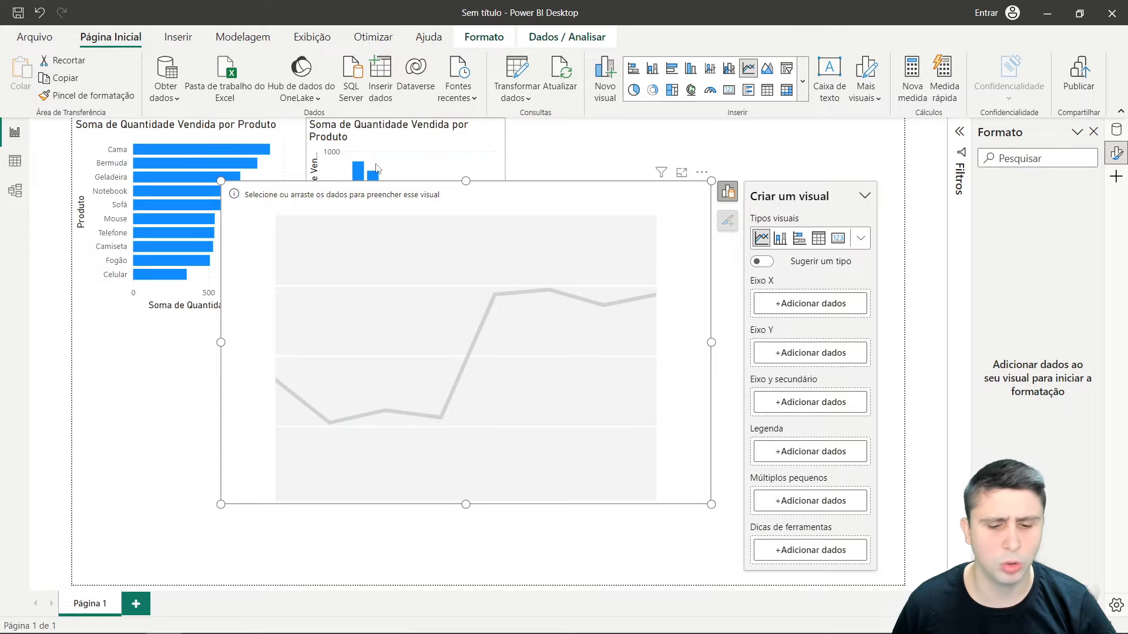
- Assign Produto to the line chart's X axis and Quantidade Vendida to its Y axis
{"action": "left_click", "coordinate": [790, 308]}
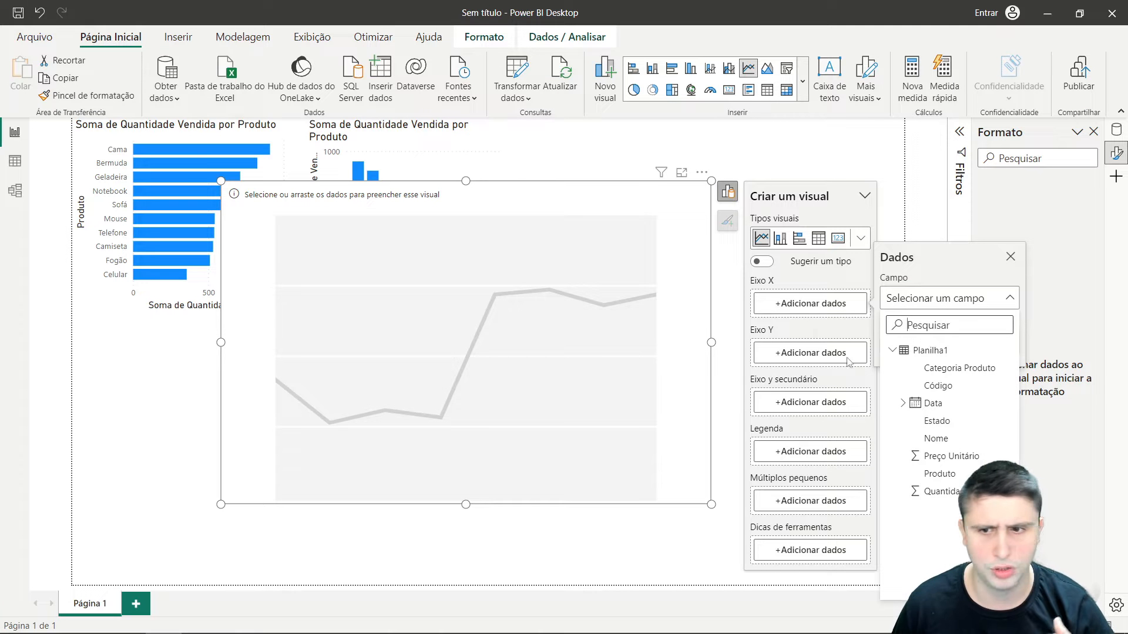
{"action": "left_click", "coordinate": [939, 474]}
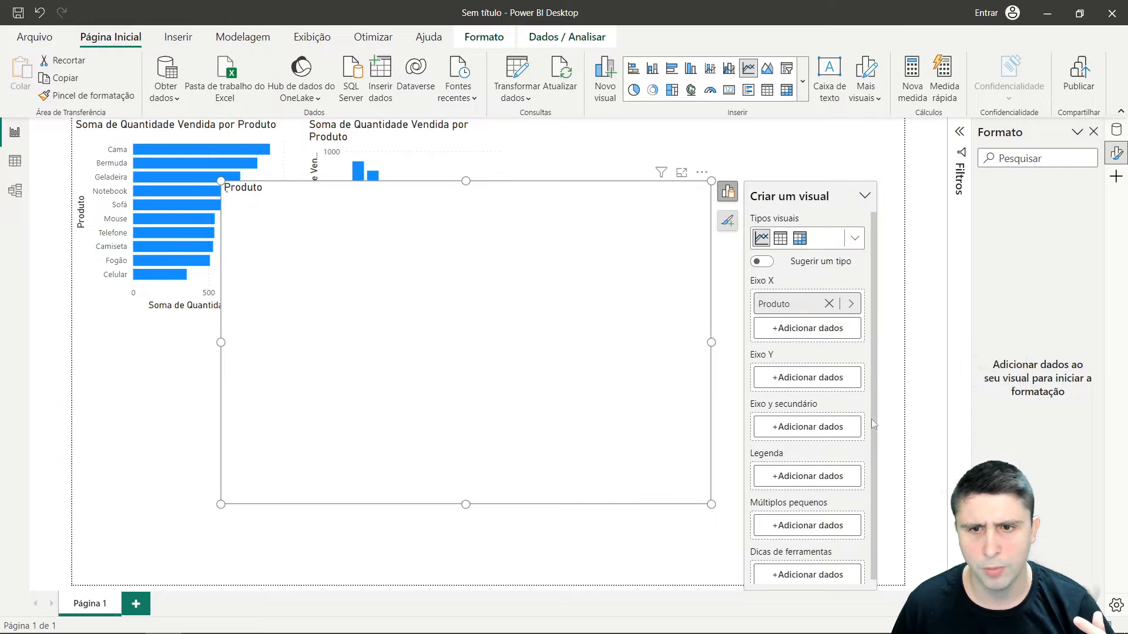
{"action": "left_click", "coordinate": [801, 378]}
{"action": "left_click", "coordinate": [943, 252]}
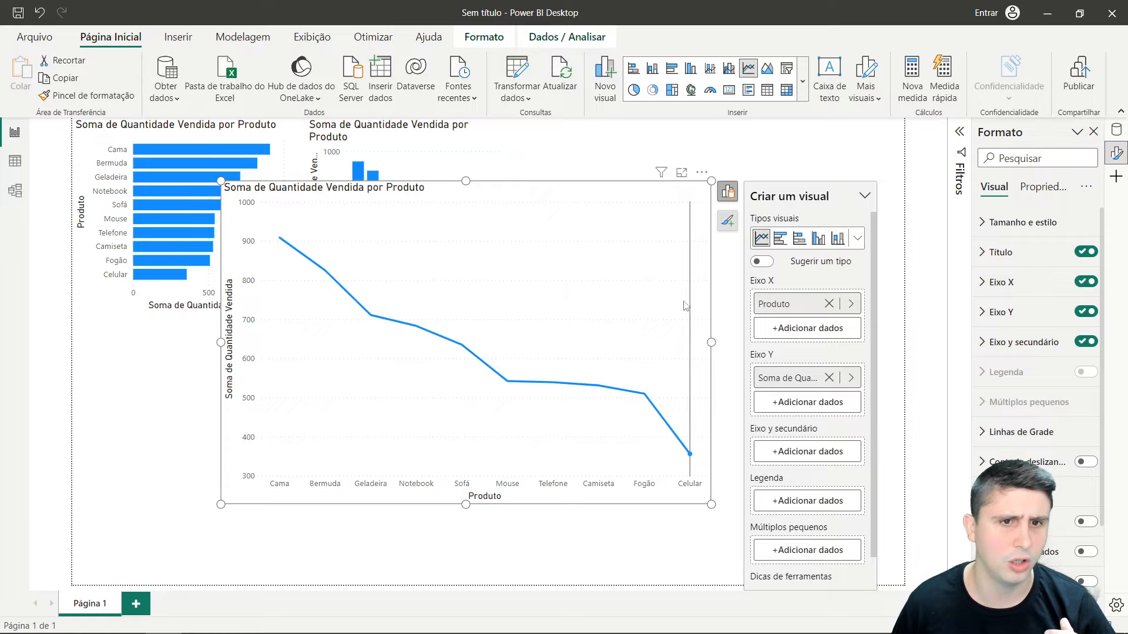
- Shrink the line chart and fit it directly beside the column chart at the page's upper edge, matching its height
{"action": "left_click_drag", "start_coordinate": [546, 204], "coordinate": [587, 427]}
{"action": "left_click_drag", "start_coordinate": [750, 586], "coordinate": [609, 440]}
{"action": "left_click_drag", "start_coordinate": [510, 301], "coordinate": [559, 365]}
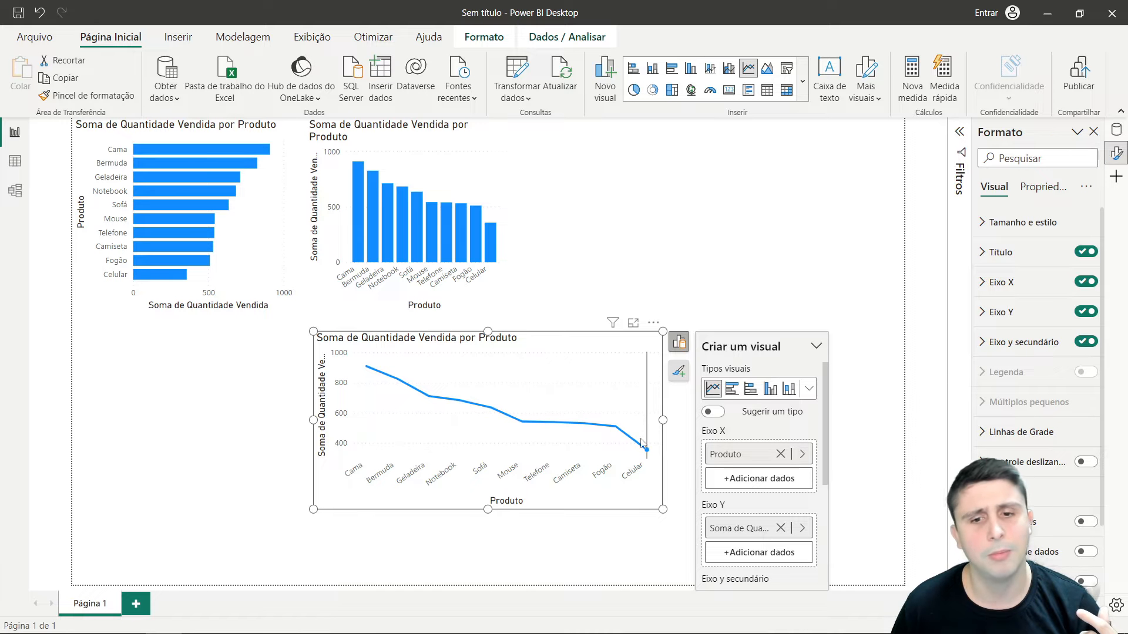
{"action": "left_click_drag", "start_coordinate": [662, 420], "coordinate": [549, 420]}
{"action": "left_click_drag", "start_coordinate": [490, 387], "coordinate": [671, 164]}
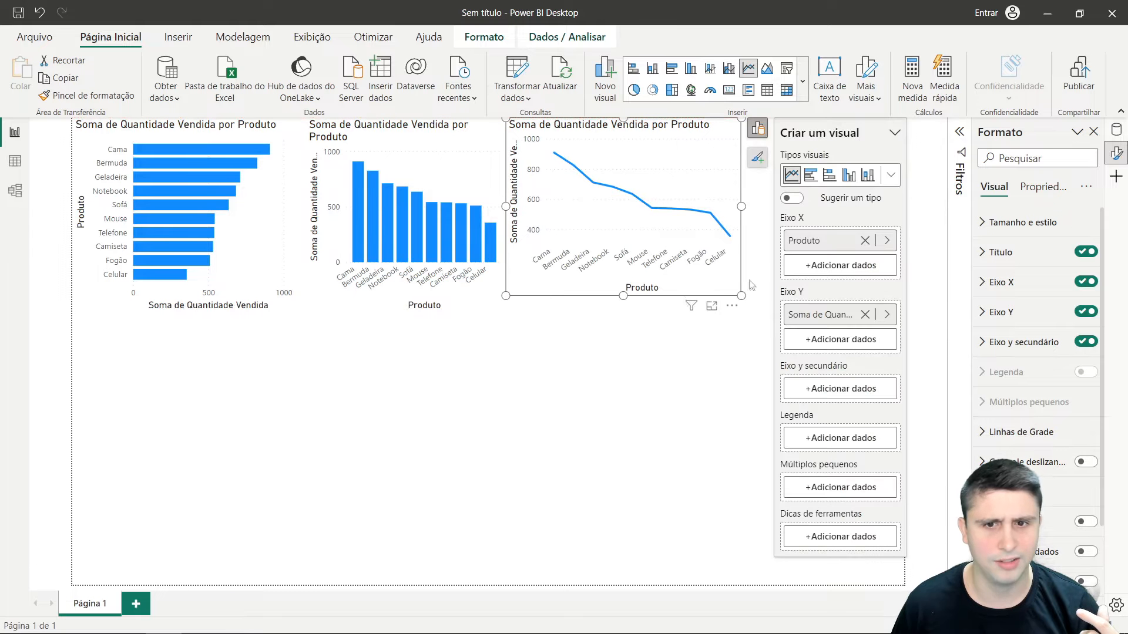
{"action": "left_click_drag", "start_coordinate": [621, 298], "coordinate": [619, 315]}
{"action": "left_click_drag", "start_coordinate": [741, 215], "coordinate": [699, 216]}
{"action": "left_click", "coordinate": [714, 220]}
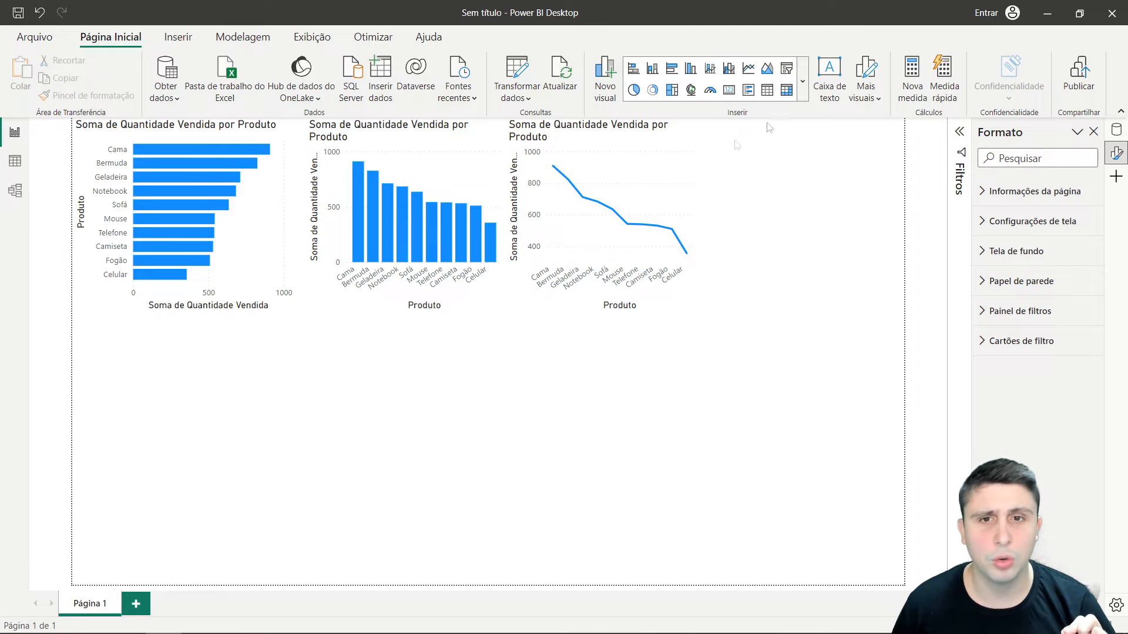
- Insert an area chart, move it to the page's upper-left corner, and enlarge it
{"action": "left_click", "coordinate": [802, 82]}
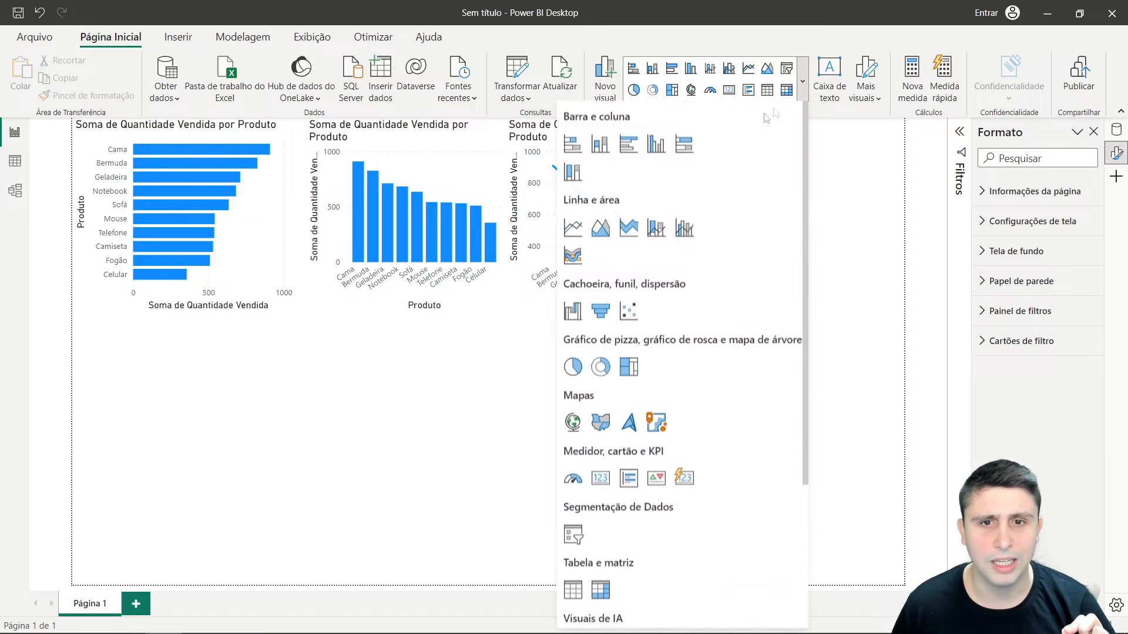
{"action": "left_click", "coordinate": [600, 229]}
{"action": "left_click_drag", "start_coordinate": [300, 238], "coordinate": [187, 199]}
{"action": "left_click_drag", "start_coordinate": [294, 315], "coordinate": [709, 471]}
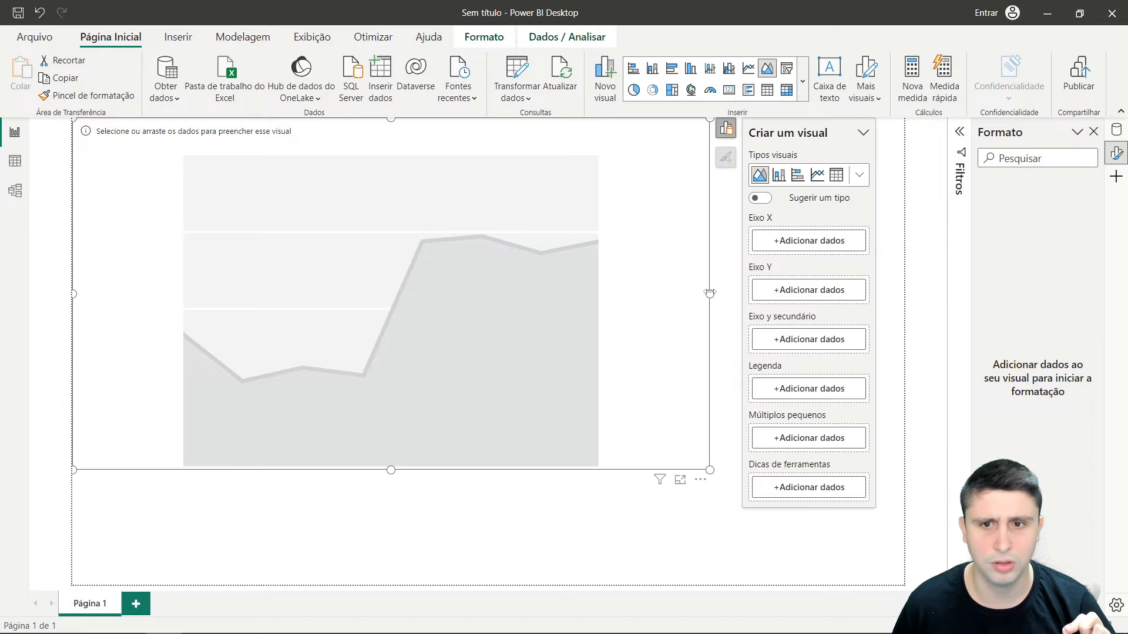
- Assign Produto to the area chart's X axis and Quantidade Vendida to its Y axis
{"action": "left_click", "coordinate": [782, 242]}
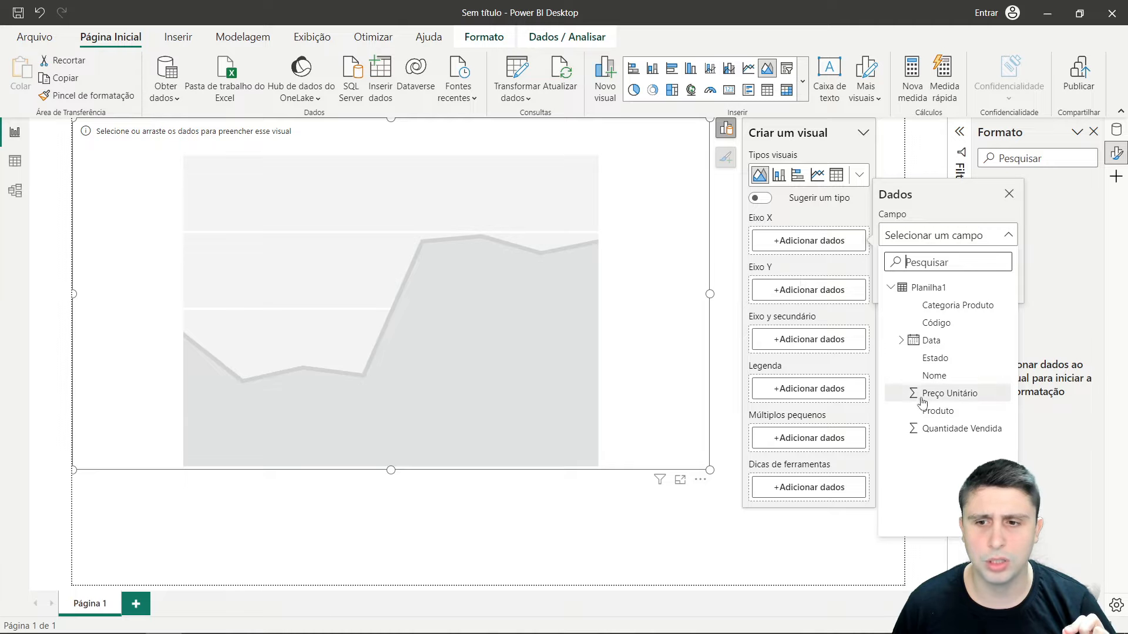
{"action": "left_click", "coordinate": [938, 412]}
{"action": "left_click", "coordinate": [810, 315]}
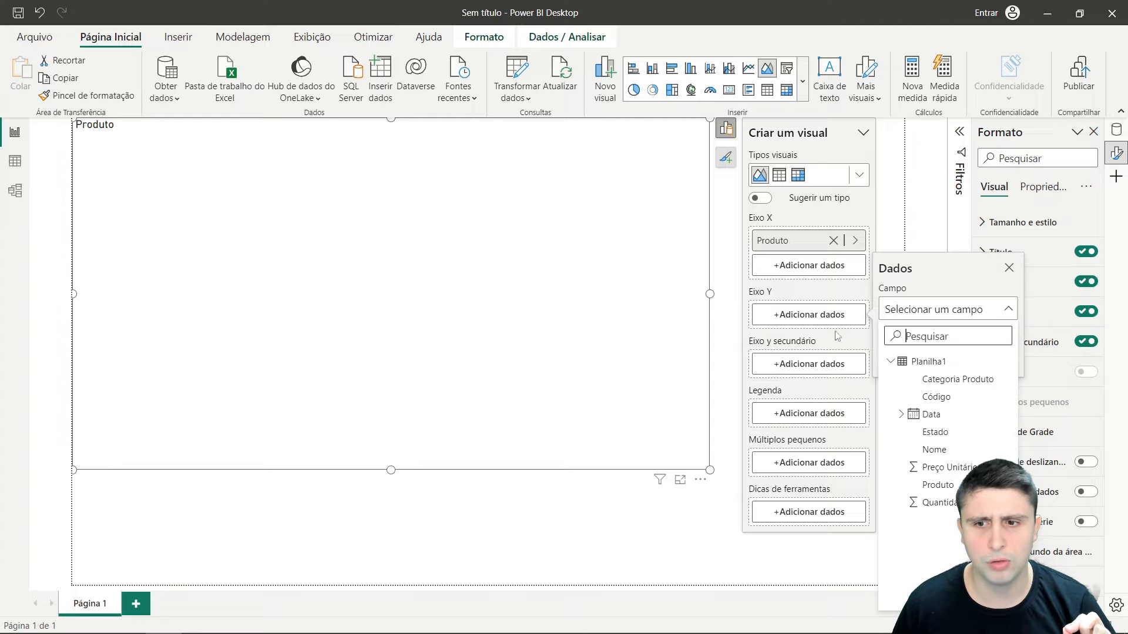
{"action": "left_click", "coordinate": [935, 503]}
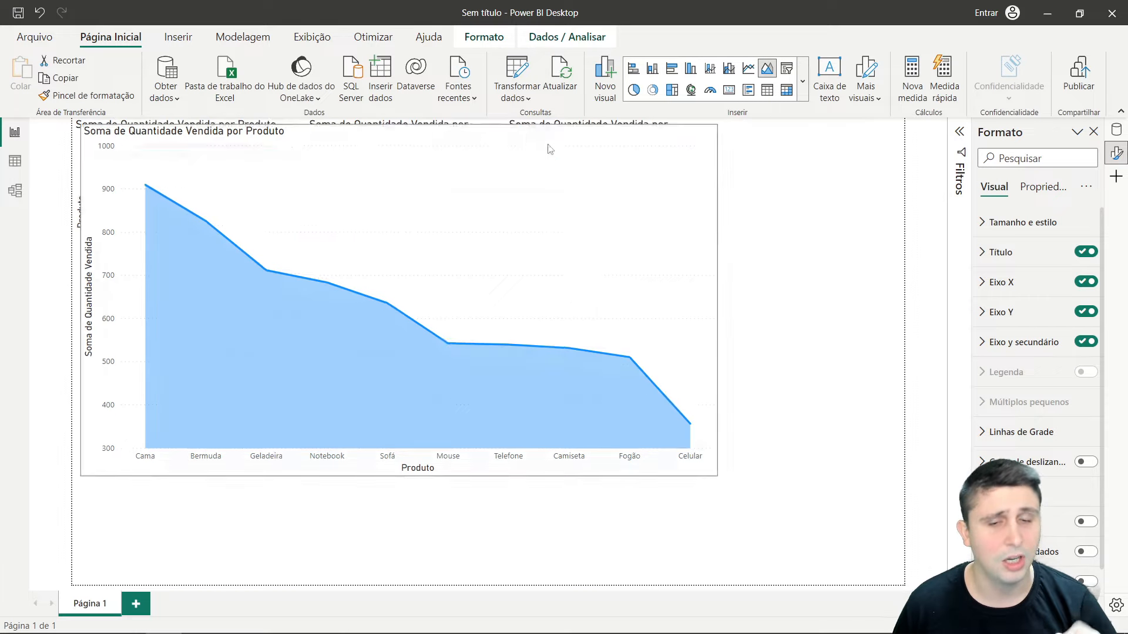
- Shrink the area chart and move it into the page's upper-right corner, matching the height of the neighbouring charts
{"action": "left_click_drag", "start_coordinate": [546, 146], "coordinate": [639, 188]}
{"action": "left_click_drag", "start_coordinate": [182, 534], "coordinate": [552, 424]}
{"action": "left_click", "coordinate": [208, 509]}
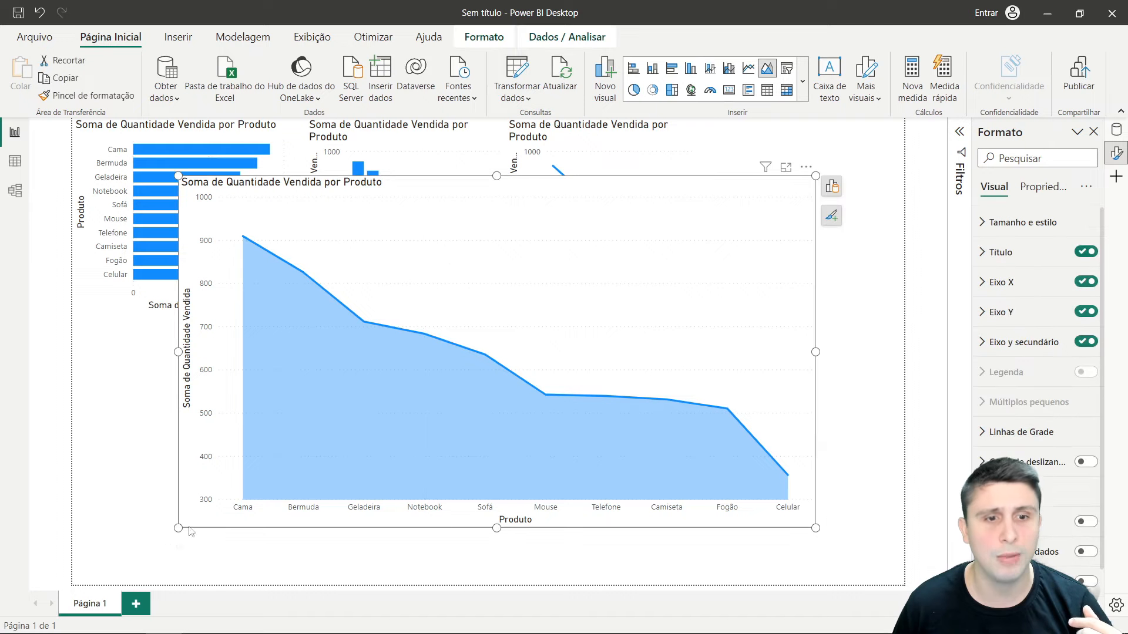
{"action": "left_click_drag", "start_coordinate": [177, 528], "coordinate": [584, 334]}
{"action": "left_click_drag", "start_coordinate": [669, 255], "coordinate": [845, 147]}
{"action": "left_click_drag", "start_coordinate": [788, 278], "coordinate": [788, 321]}
{"action": "left_click", "coordinate": [734, 366]}
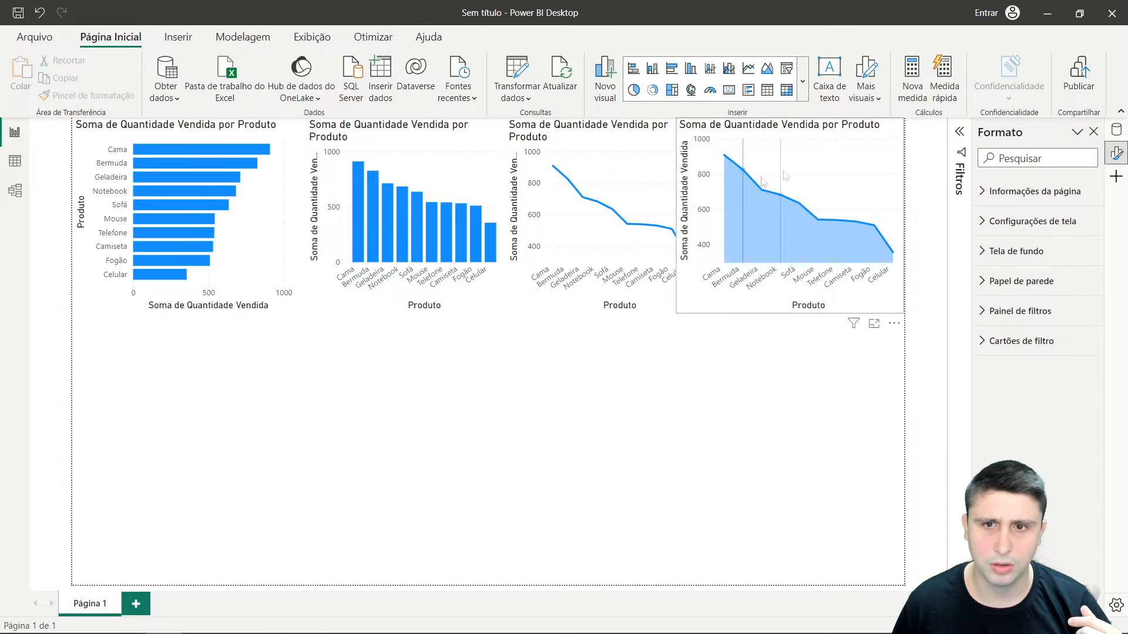
- Narrow the area chart from its left side so it starts where the line chart ends
{"action": "mouse_move", "coordinate": [802, 155]}
{"action": "left_mouse_down"}
{"action": "mouse_move", "coordinate": [808, 286]}
{"action": "mouse_move", "coordinate": [810, 158]}
{"action": "left_mouse_up"}
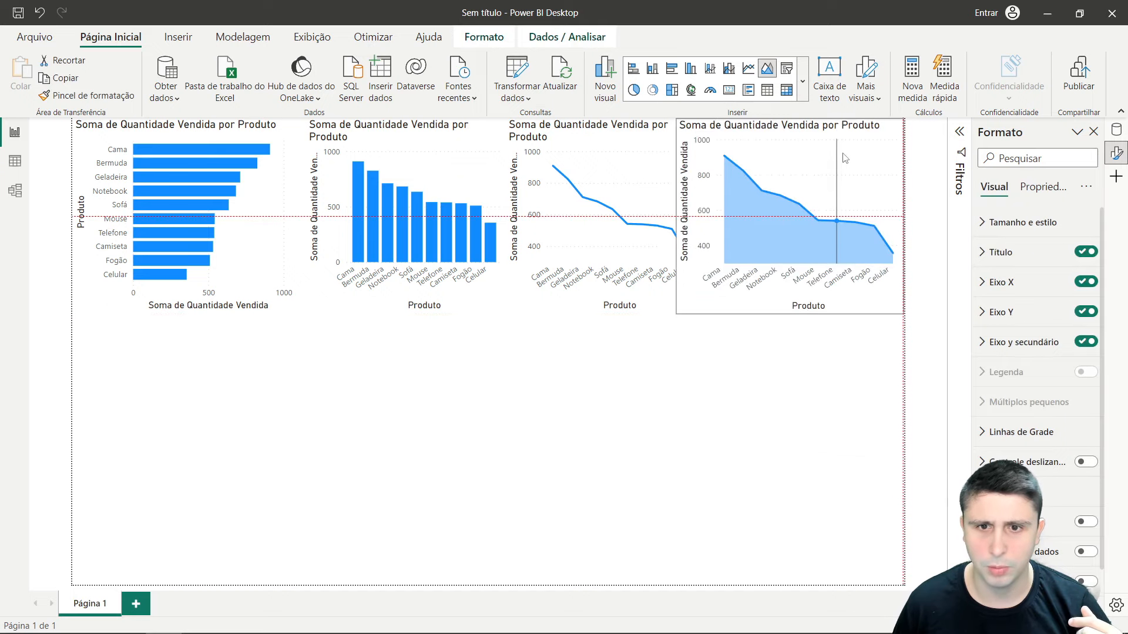
{"action": "left_click_drag", "start_coordinate": [676, 216], "coordinate": [697, 219]}
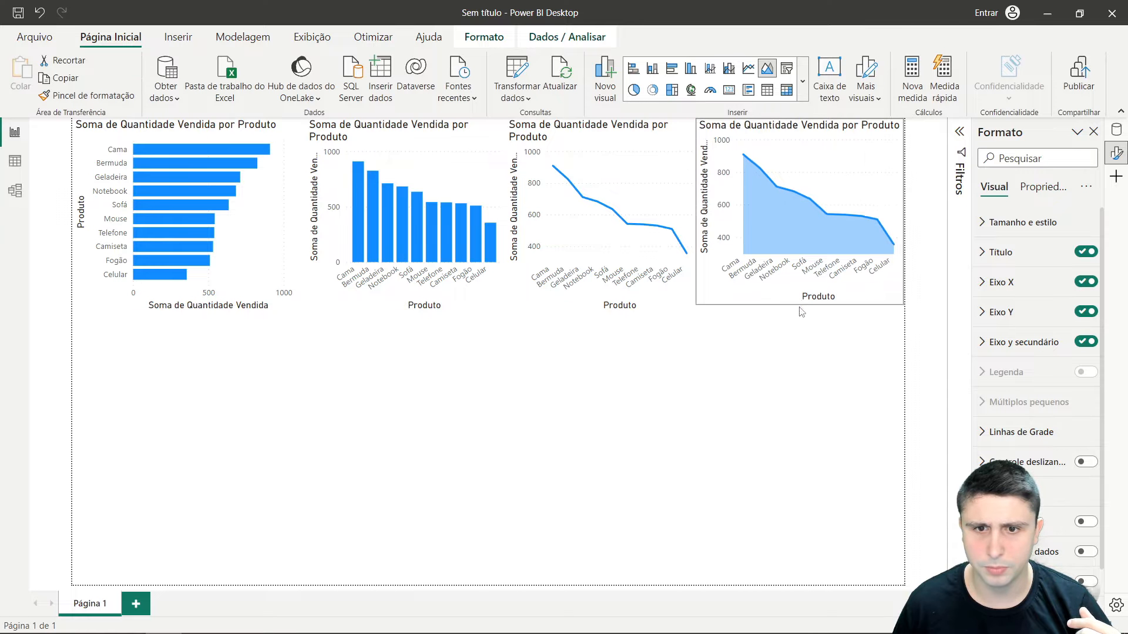
{"action": "left_click", "coordinate": [747, 378]}
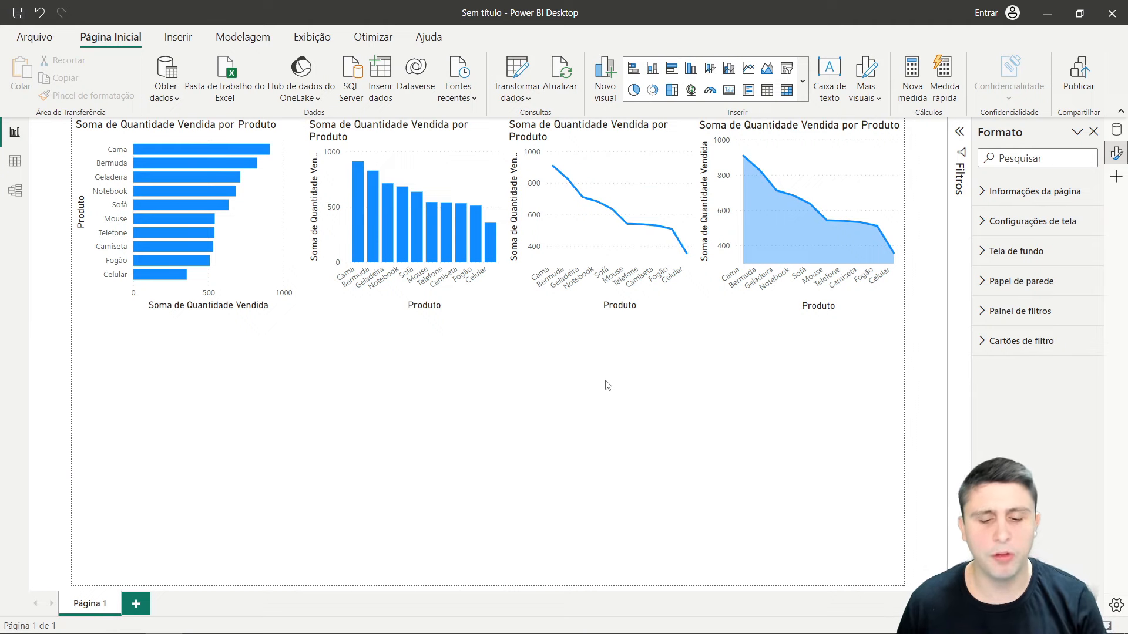
- Insert a funnel chart, move it to the page's upper-left corner, and enlarge it across the page
{"action": "left_click", "coordinate": [803, 82]}
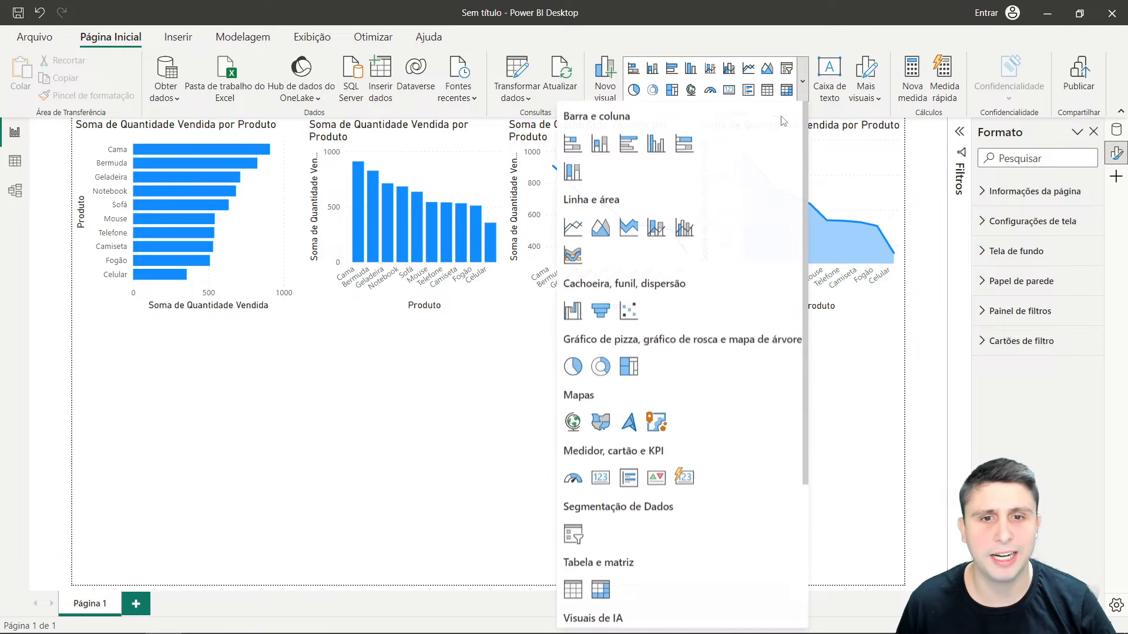
{"action": "left_click", "coordinate": [599, 310]}
{"action": "left_click_drag", "start_coordinate": [188, 288], "coordinate": [188, 126]}
{"action": "left_click_drag", "start_coordinate": [294, 317], "coordinate": [896, 471]}
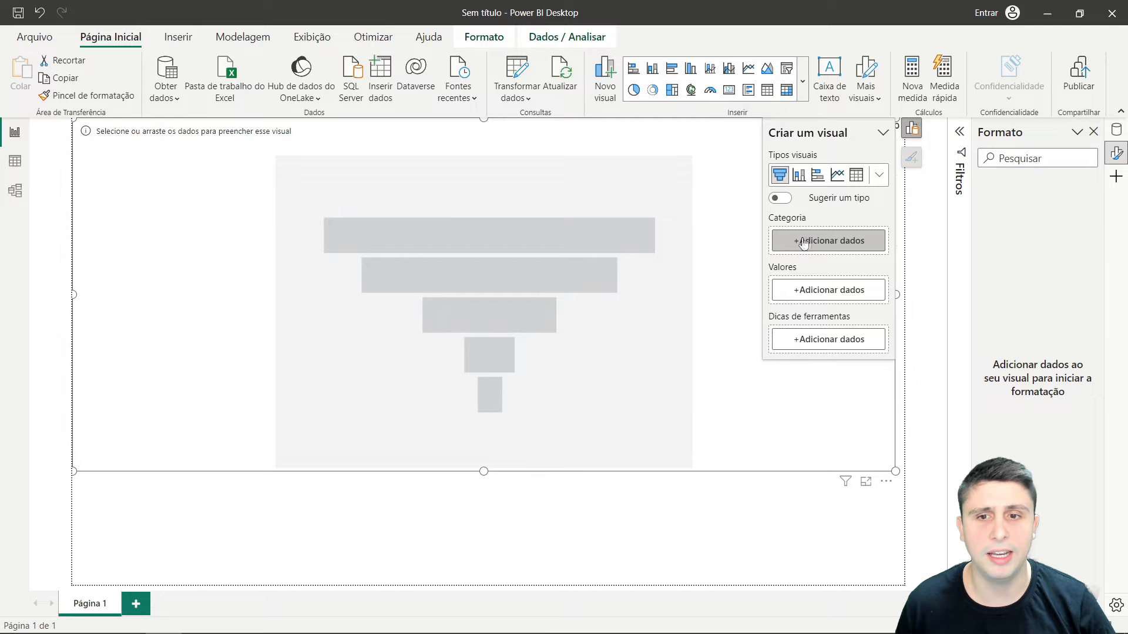
- Assign Produto as the funnel chart's category and Quantidade Vendida as its values
{"action": "left_click", "coordinate": [798, 252]}
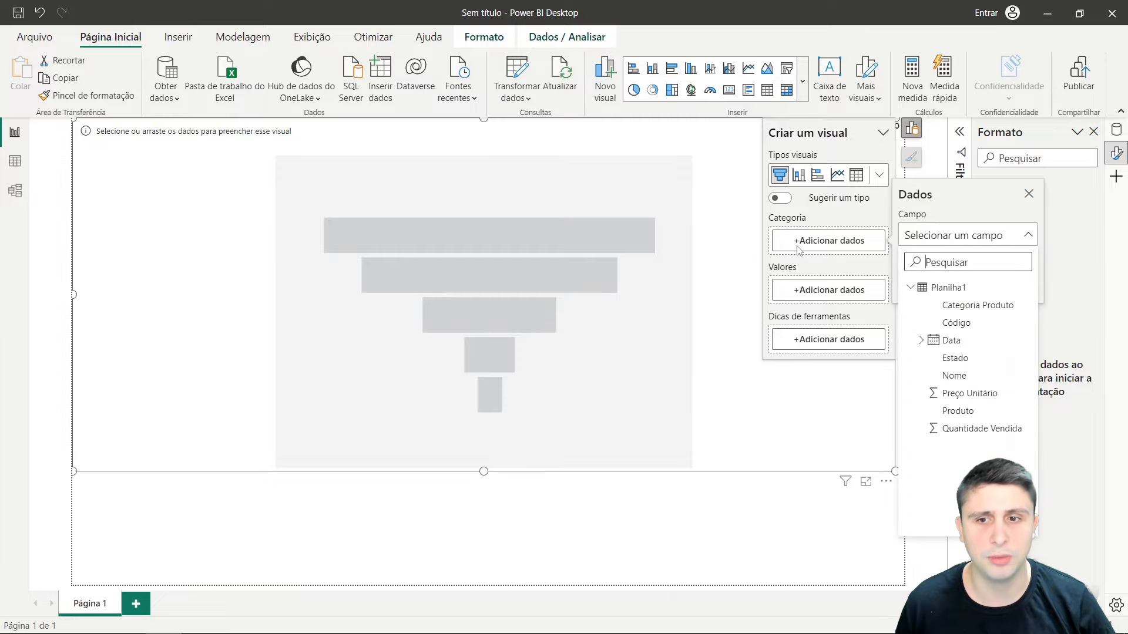
{"action": "left_click", "coordinate": [958, 410]}
{"action": "left_click", "coordinate": [793, 317]}
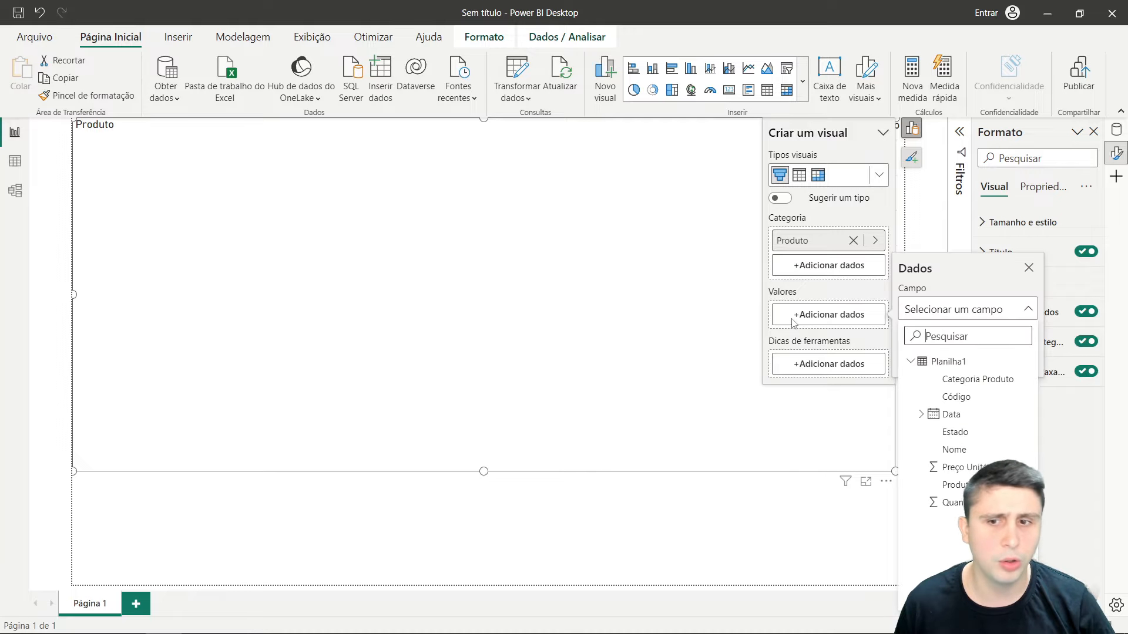
{"action": "left_click", "coordinate": [940, 503]}
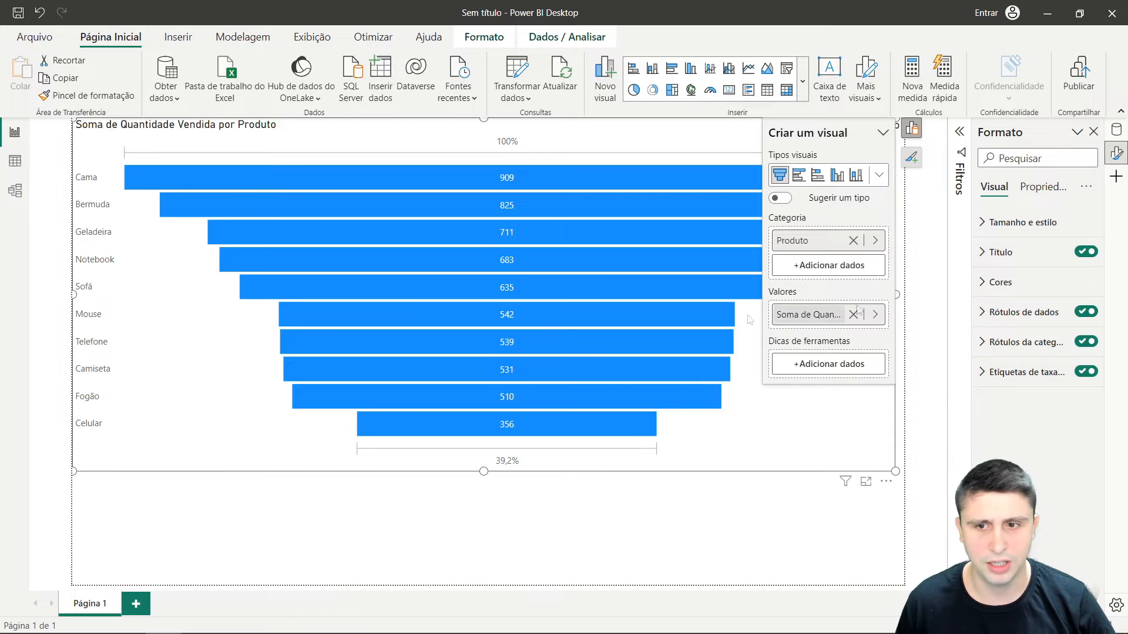
- Shrink the funnel chart and place it beneath the bar chart at the page's left edge, matching the bar chart's width
{"action": "left_click_drag", "start_coordinate": [74, 299], "coordinate": [506, 297]}
{"action": "left_click_drag", "start_coordinate": [860, 349], "coordinate": [648, 399]}
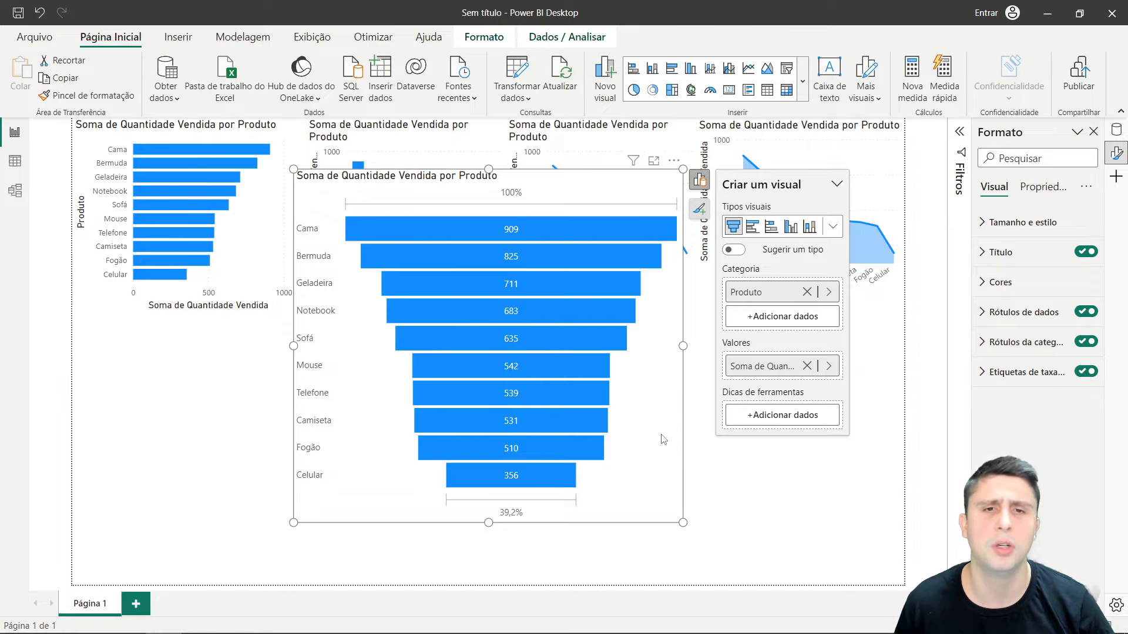
{"action": "left_click_drag", "start_coordinate": [637, 474], "coordinate": [431, 536]}
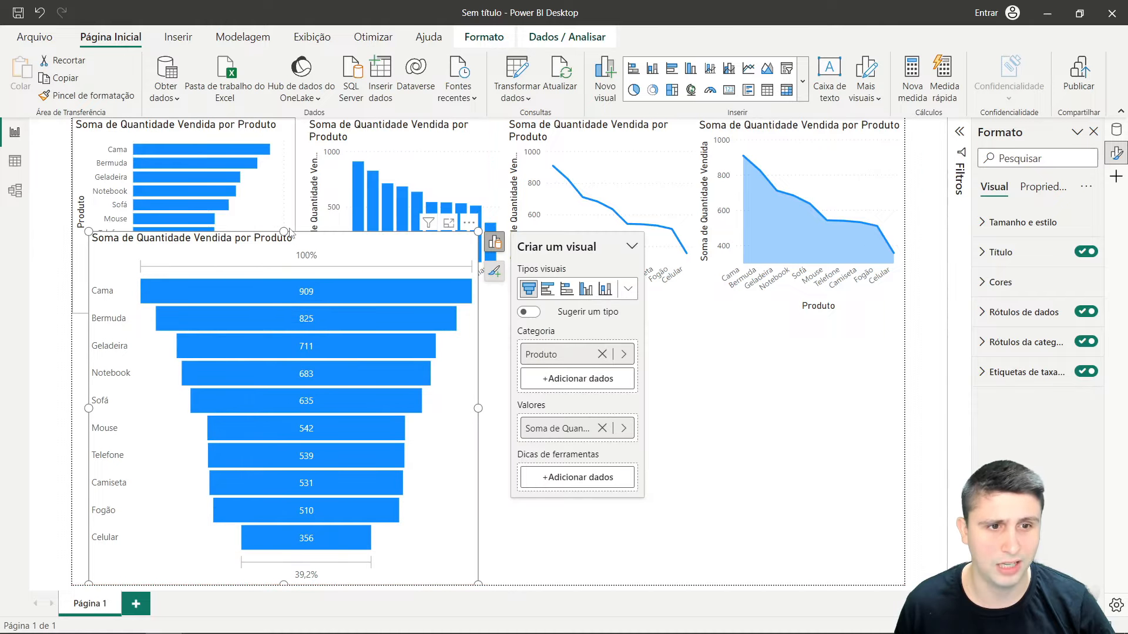
{"action": "left_click_drag", "start_coordinate": [288, 241], "coordinate": [286, 329]}
{"action": "left_click_drag", "start_coordinate": [361, 350], "coordinate": [330, 347]}
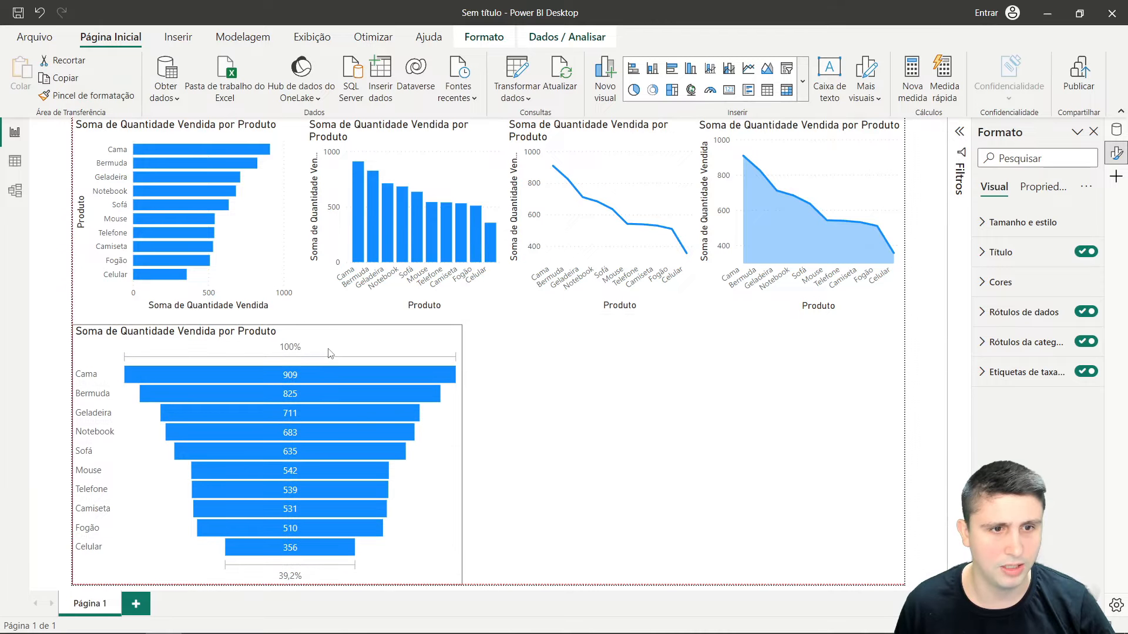
{"action": "left_click_drag", "start_coordinate": [460, 454], "coordinate": [305, 430]}
{"action": "left_click_drag", "start_coordinate": [184, 584], "coordinate": [215, 457]}
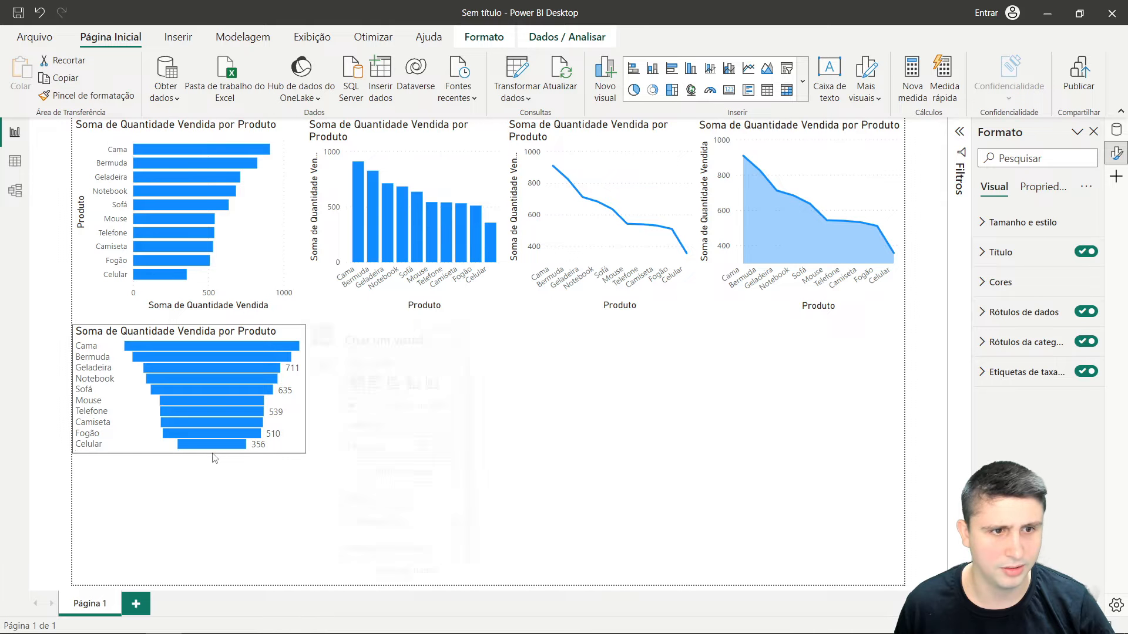
- Shorten the bar, column, line and area charts in the upper row to about the same reduced height
{"action": "left_click", "coordinate": [235, 232]}
{"action": "left_click_drag", "start_coordinate": [186, 314], "coordinate": [185, 296]}
{"action": "left_click", "coordinate": [464, 176]}
{"action": "left_click_drag", "start_coordinate": [407, 313], "coordinate": [411, 293]}
{"action": "left_click", "coordinate": [626, 223]}
{"action": "left_click_drag", "start_coordinate": [604, 314], "coordinate": [603, 298]}
{"action": "left_click", "coordinate": [818, 263]}
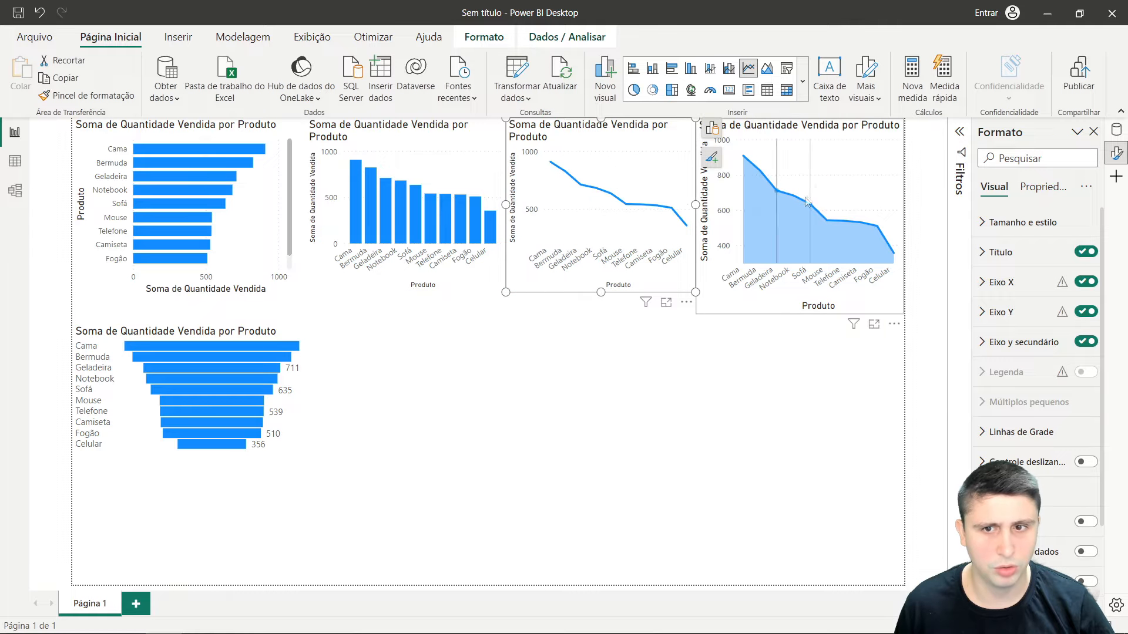
{"action": "left_click_drag", "start_coordinate": [801, 314], "coordinate": [800, 292]}
- Move the funnel chart up so it sits directly beneath the bar chart at the page's left edge
{"action": "left_click", "coordinate": [189, 328]}
{"action": "left_click_drag", "start_coordinate": [189, 326], "coordinate": [194, 305]}
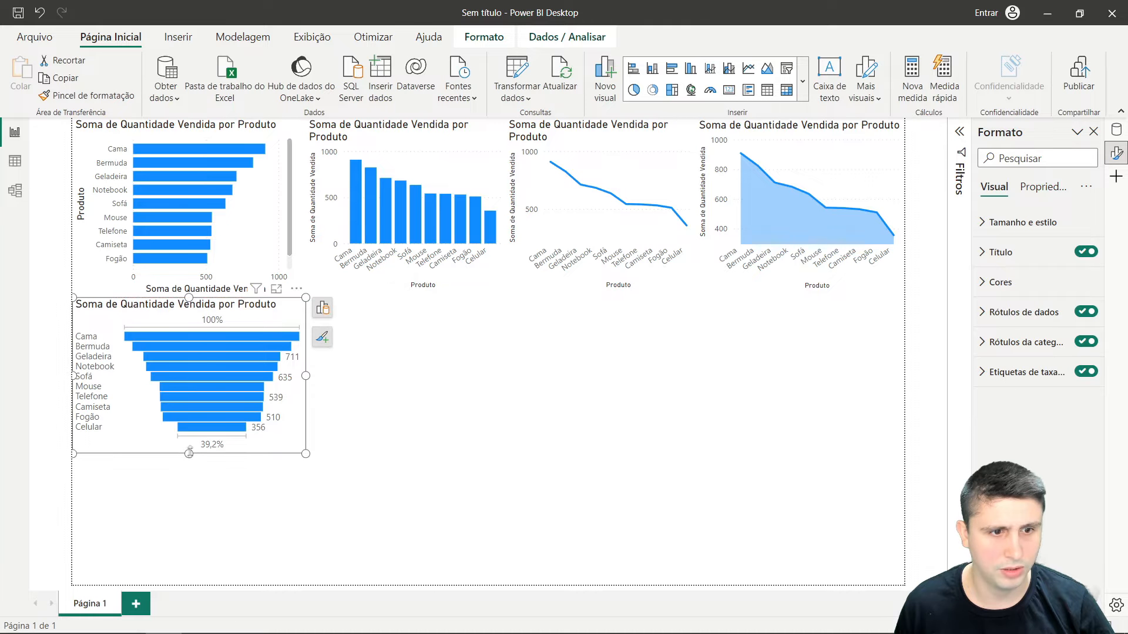
{"action": "left_click", "coordinate": [437, 415]}
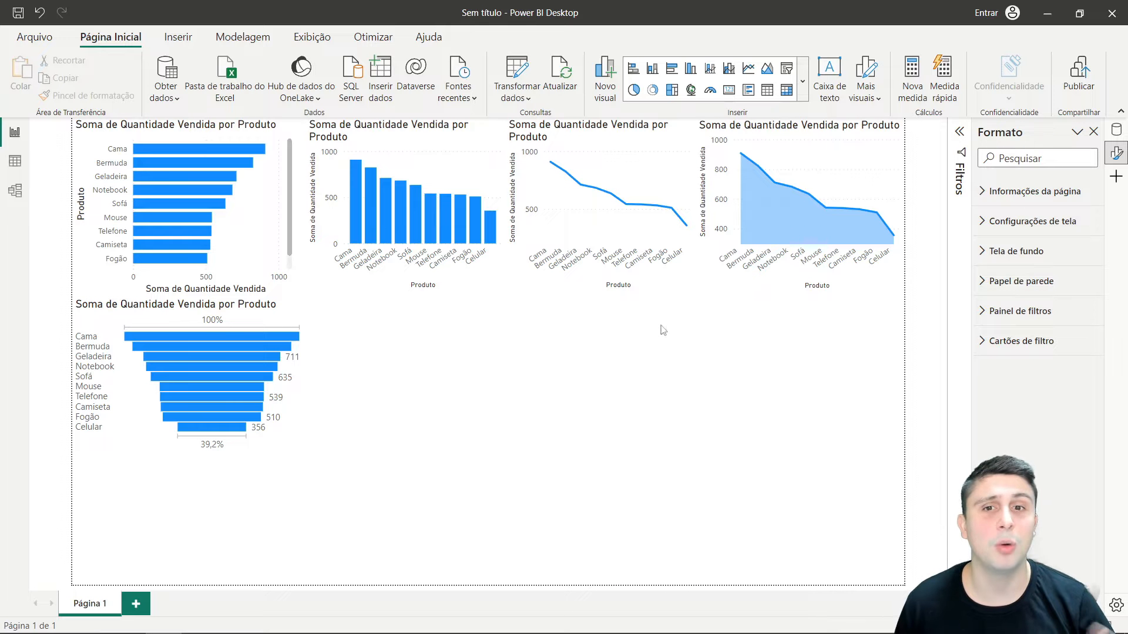
- Insert a pie chart, move it over the upper middle of the page, and enlarge it
{"action": "left_click", "coordinate": [802, 82]}
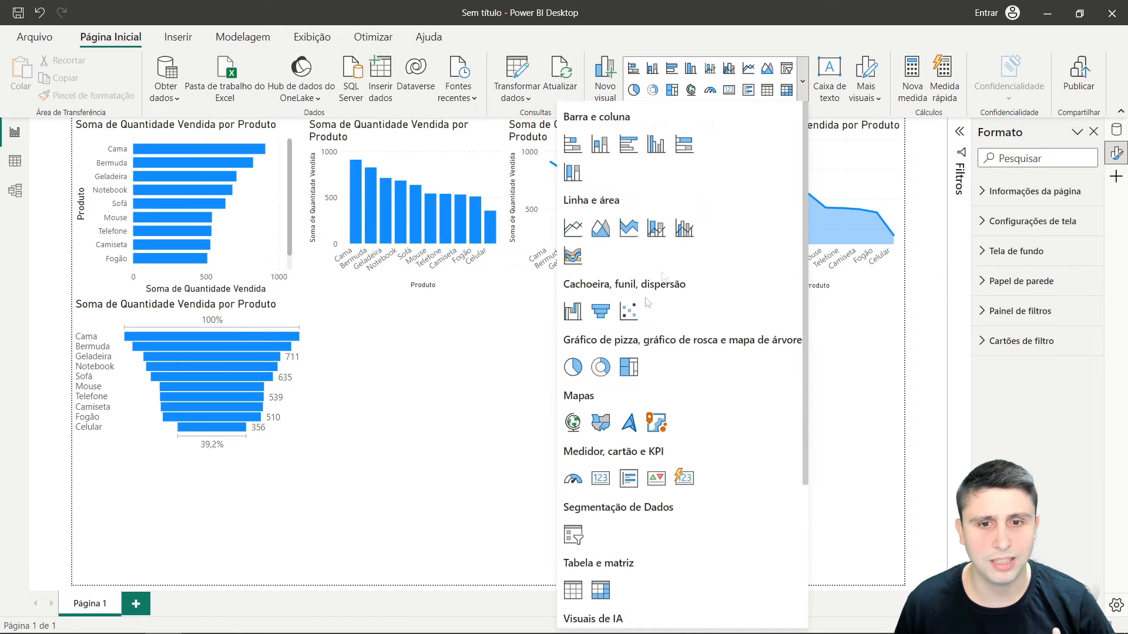
{"action": "left_click", "coordinate": [573, 367]}
{"action": "left_click_drag", "start_coordinate": [217, 532], "coordinate": [360, 212]}
{"action": "left_click_drag", "start_coordinate": [448, 262], "coordinate": [645, 483]}
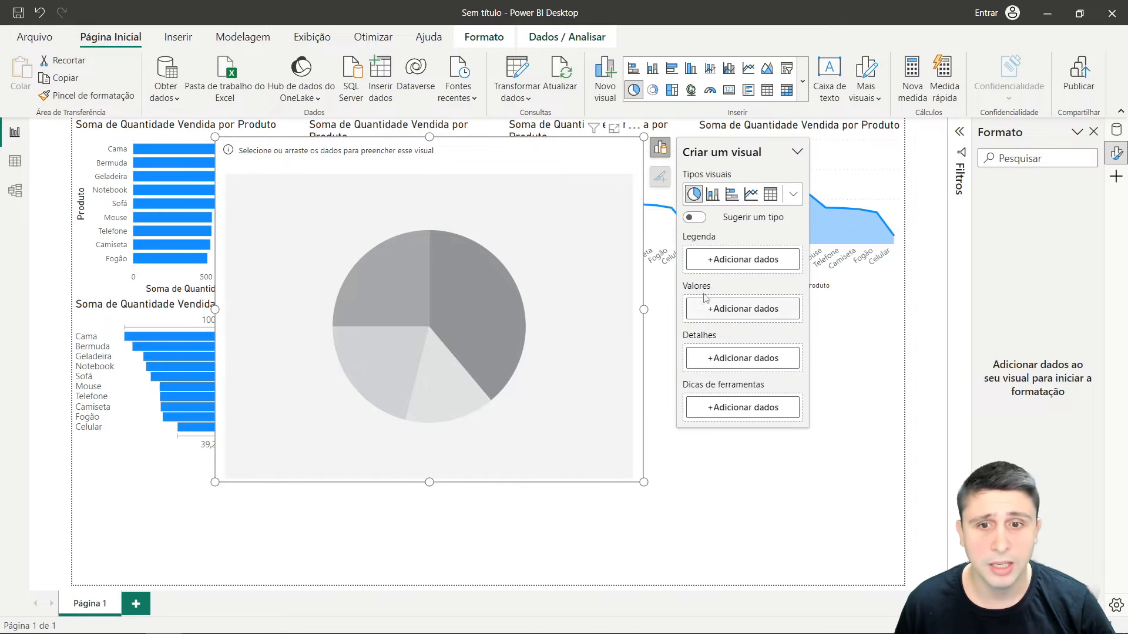
- Assign Produto as the pie chart's legend and Quantidade Vendida as its values
{"action": "left_click", "coordinate": [715, 268]}
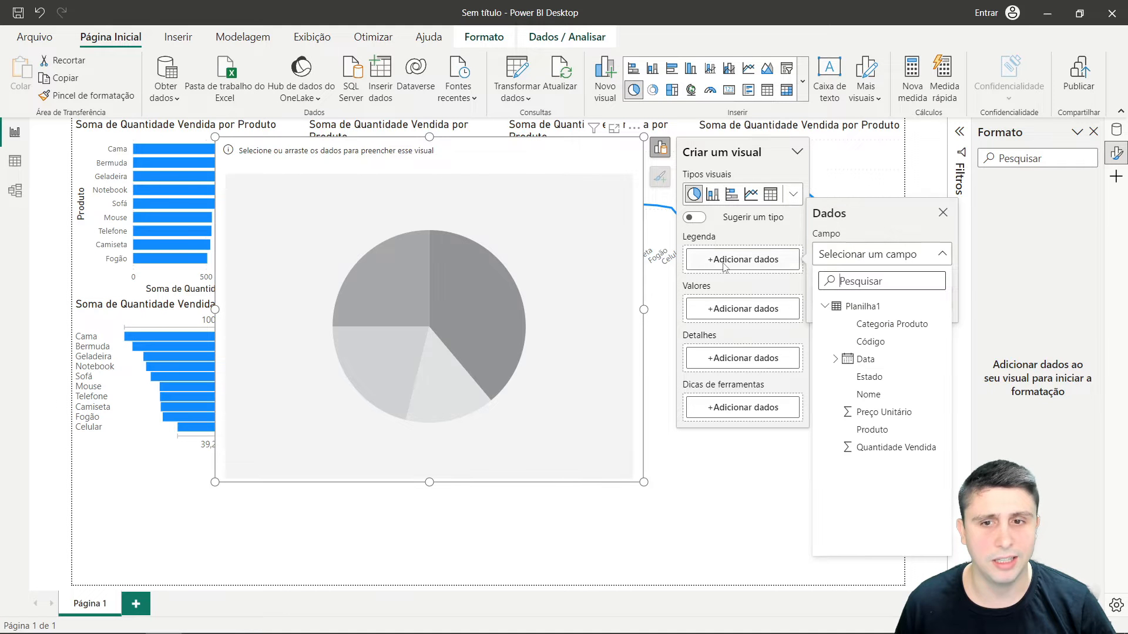
{"action": "left_click", "coordinate": [871, 431]}
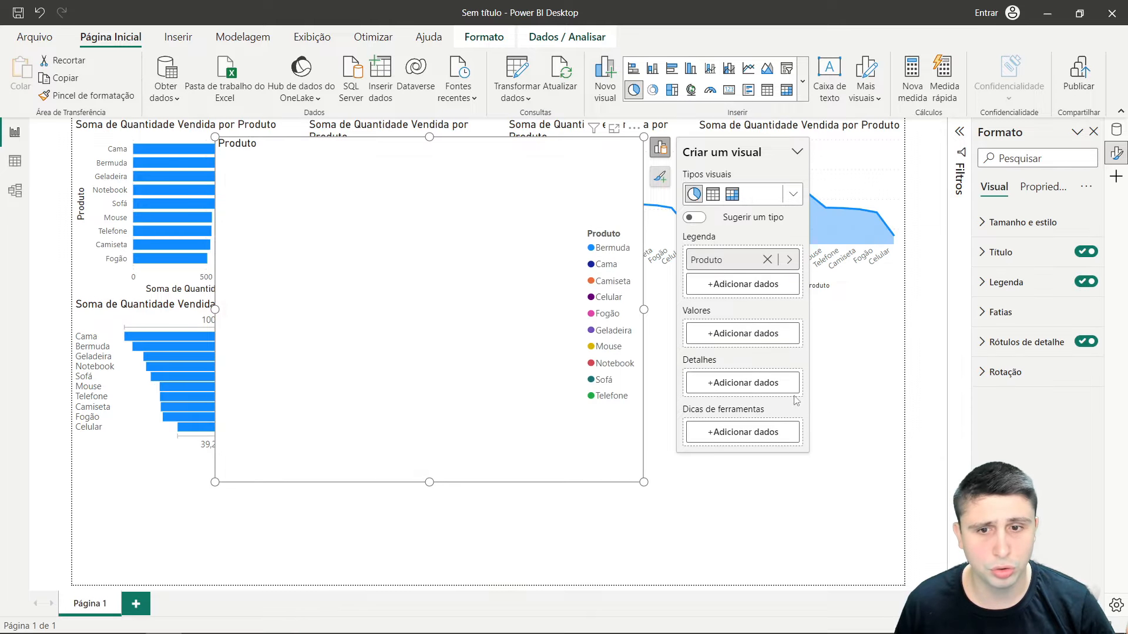
{"action": "left_click", "coordinate": [718, 334]}
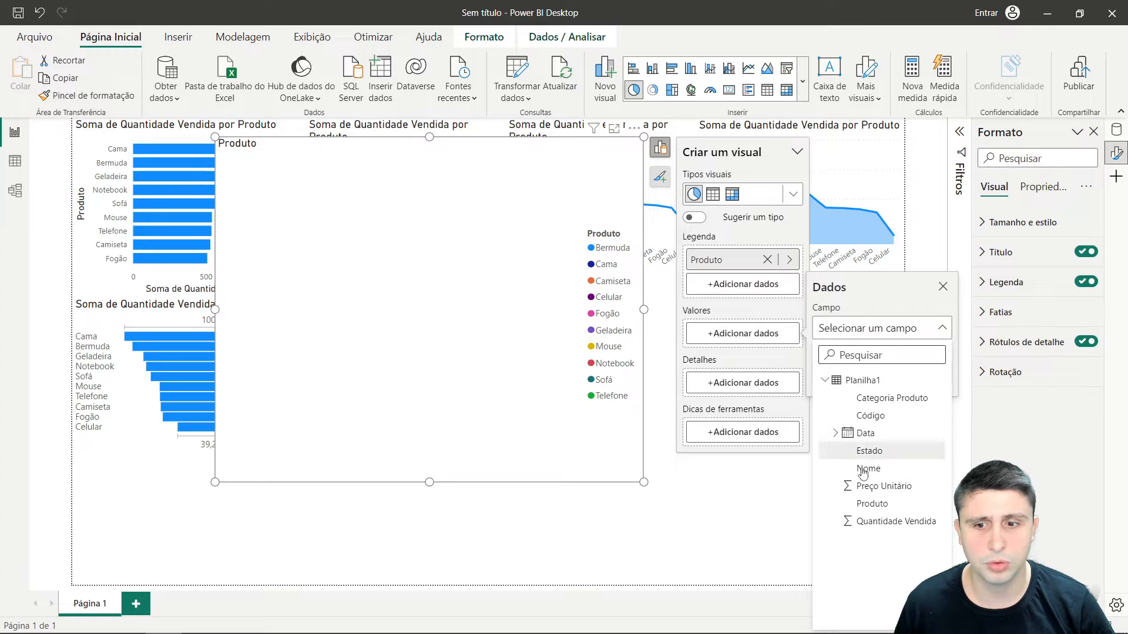
{"action": "left_click", "coordinate": [866, 522]}
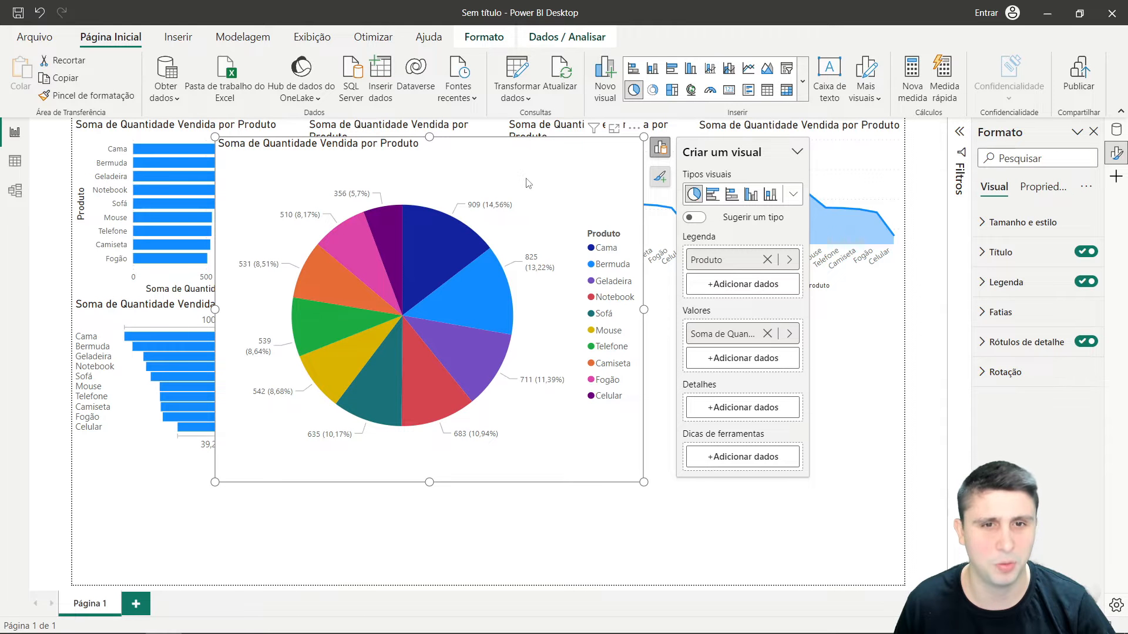
- Shrink the pie chart and place it beneath the column chart, beside the funnel chart and aligned with its lower edge
{"action": "left_click_drag", "start_coordinate": [518, 166], "coordinate": [649, 269]}
{"action": "left_click_drag", "start_coordinate": [557, 251], "coordinate": [558, 320]}
{"action": "left_click_drag", "start_coordinate": [724, 421], "coordinate": [506, 402]}
{"action": "left_click_drag", "start_coordinate": [395, 552], "coordinate": [395, 452]}
{"action": "left_click", "coordinate": [693, 369]}
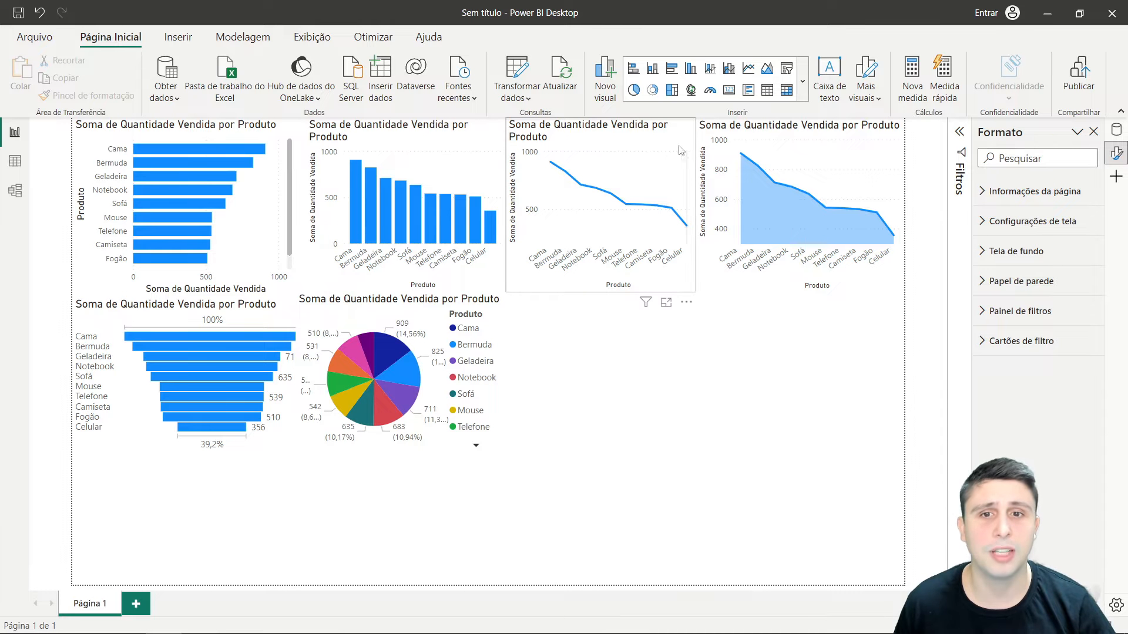
- Insert a donut chart and enlarge it across the middle of the page
{"action": "left_click", "coordinate": [804, 88]}
{"action": "left_click", "coordinate": [805, 88]}
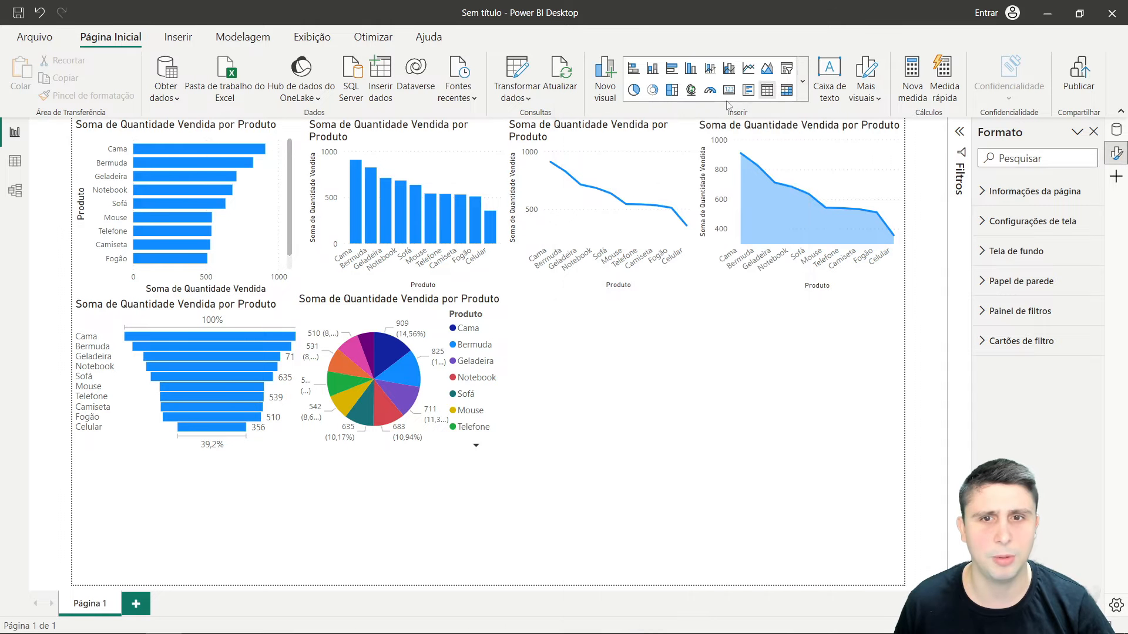
{"action": "left_click", "coordinate": [653, 91]}
{"action": "left_click_drag", "start_coordinate": [294, 573], "coordinate": [629, 465]}
{"action": "left_click_drag", "start_coordinate": [570, 299], "coordinate": [593, 323]}
- Assign Produto as the donut chart's legend and Quantidade Vendida as its values
{"action": "left_click", "coordinate": [712, 281]}
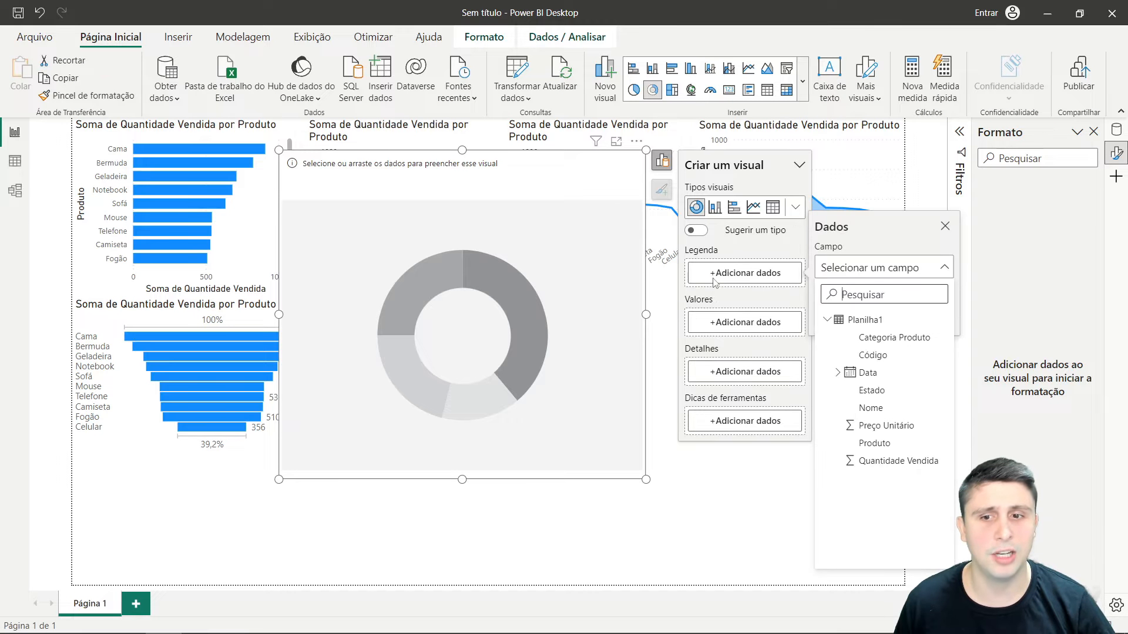
{"action": "left_click", "coordinate": [869, 452]}
{"action": "left_click", "coordinate": [734, 347]}
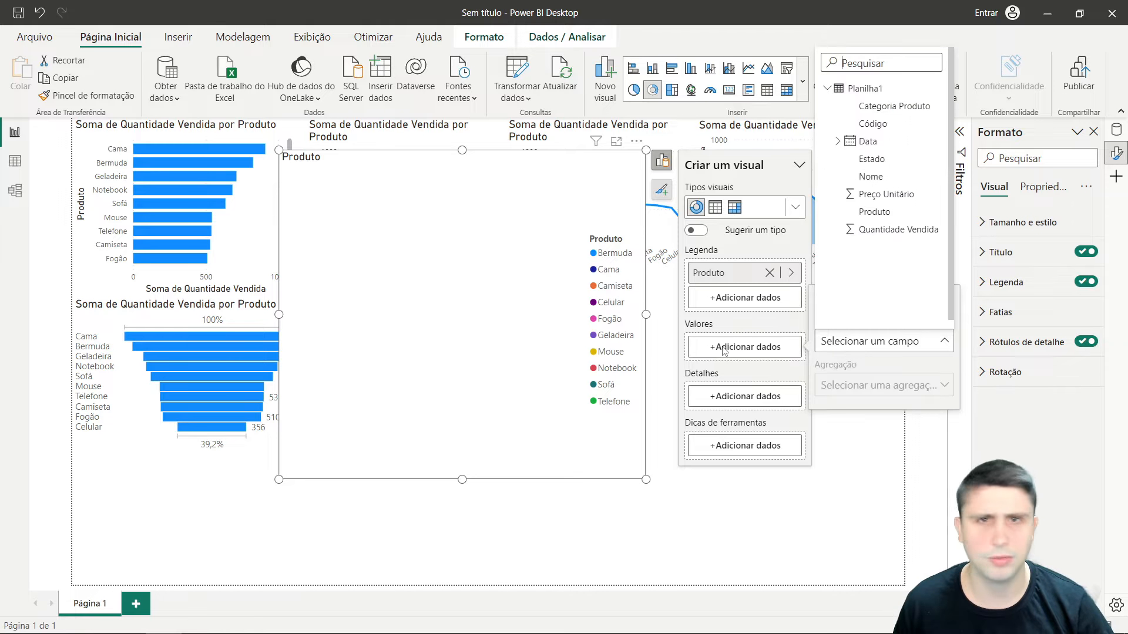
{"action": "left_click", "coordinate": [872, 231]}
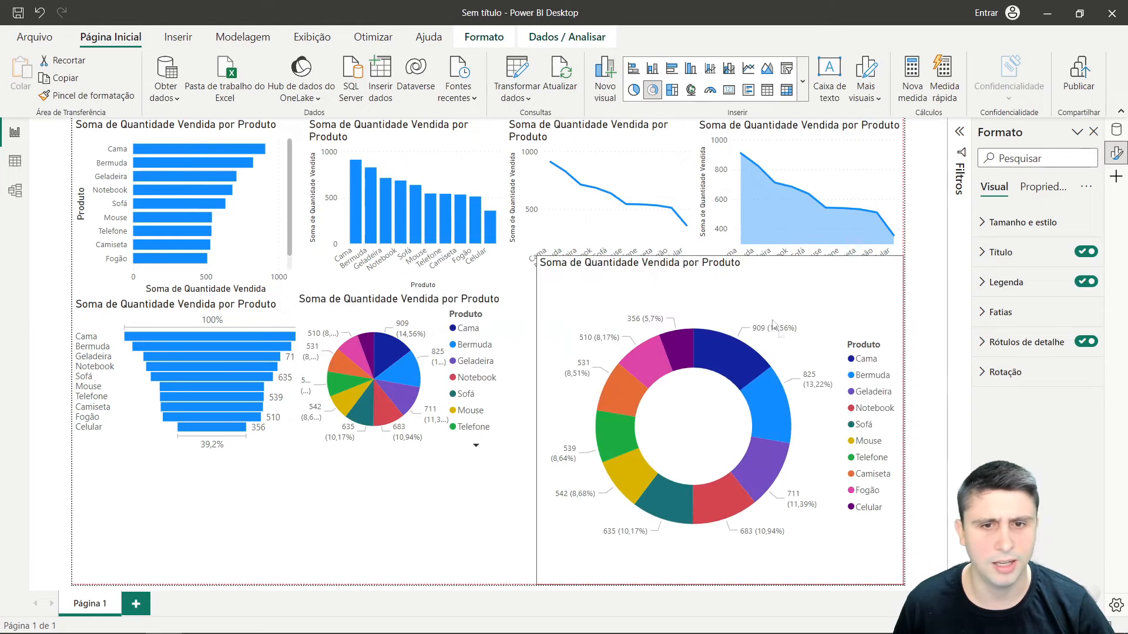
- Place the donut chart beneath the line chart and shrink it to the line chart's width and the pie chart's lower edge
{"action": "left_click_drag", "start_coordinate": [772, 323], "coordinate": [765, 371]}
{"action": "left_click_drag", "start_coordinate": [709, 257], "coordinate": [724, 317]}
{"action": "left_click_drag", "start_coordinate": [784, 343], "coordinate": [759, 320]}
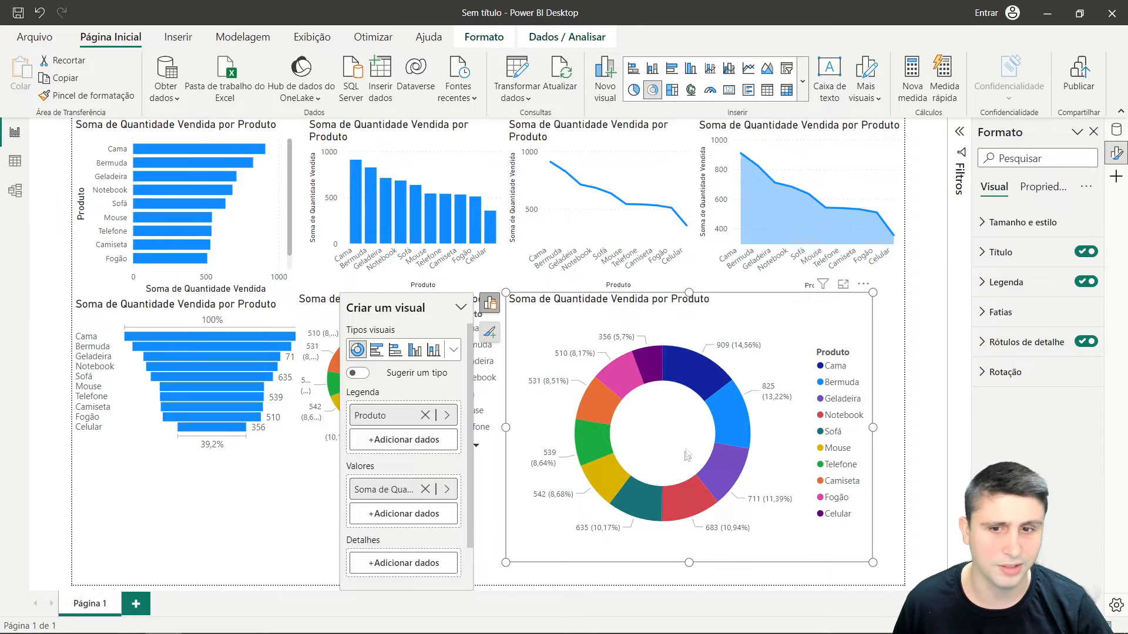
{"action": "left_click_drag", "start_coordinate": [870, 563], "coordinate": [697, 456]}
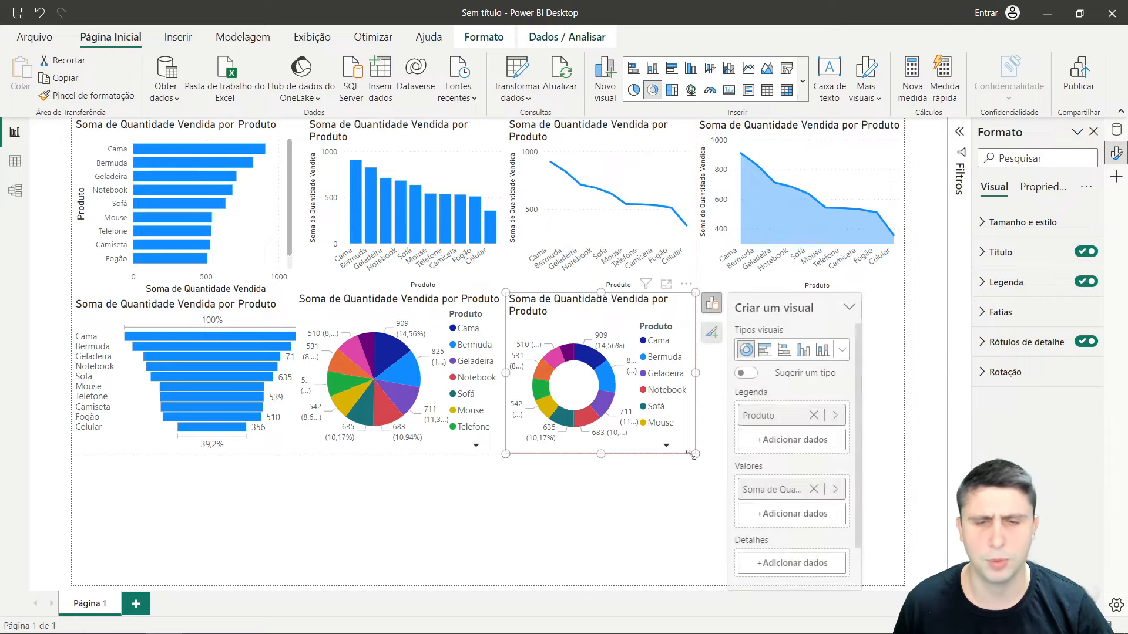
{"action": "left_click", "coordinate": [644, 518]}
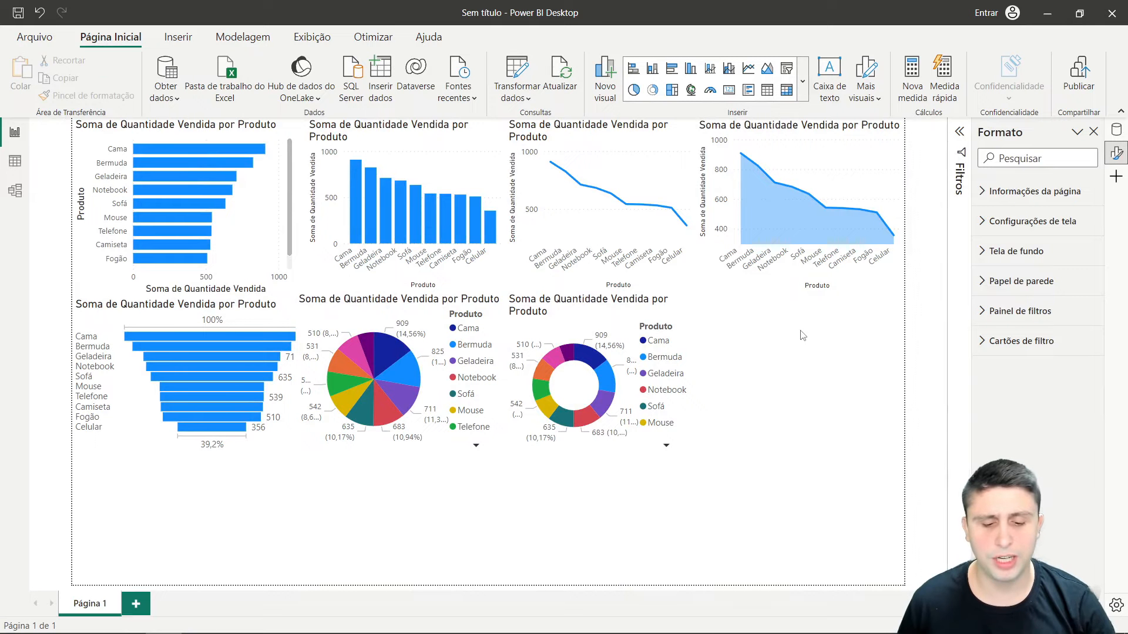
- Insert a treemap, move it to the upper middle of the page, and enlarge it
{"action": "left_click", "coordinate": [802, 86]}
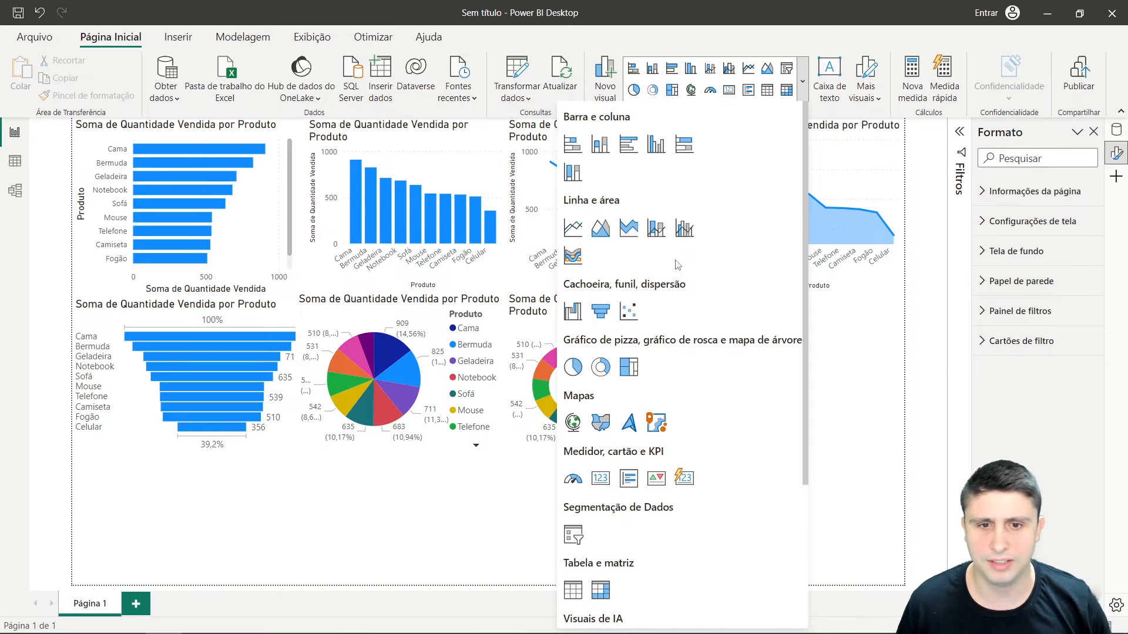
{"action": "left_click", "coordinate": [628, 367]}
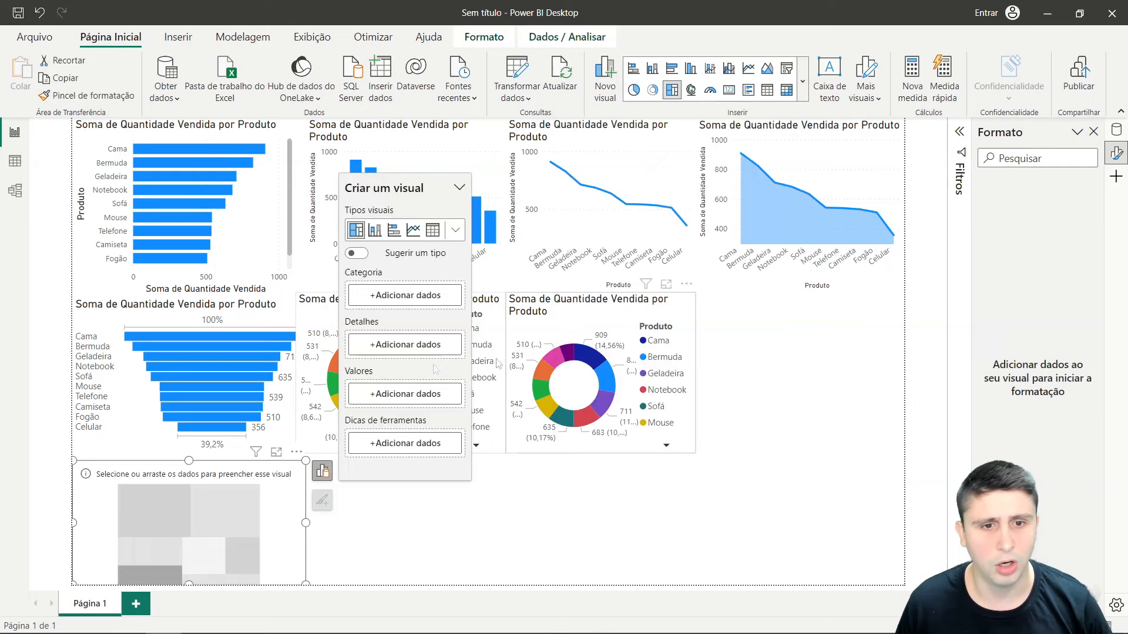
{"action": "left_click_drag", "start_coordinate": [223, 517], "coordinate": [378, 177]}
{"action": "left_click_drag", "start_coordinate": [462, 242], "coordinate": [635, 446]}
- Assign Produto as the treemap's category and Quantidade Vendida as its values
{"action": "left_click", "coordinate": [735, 240]}
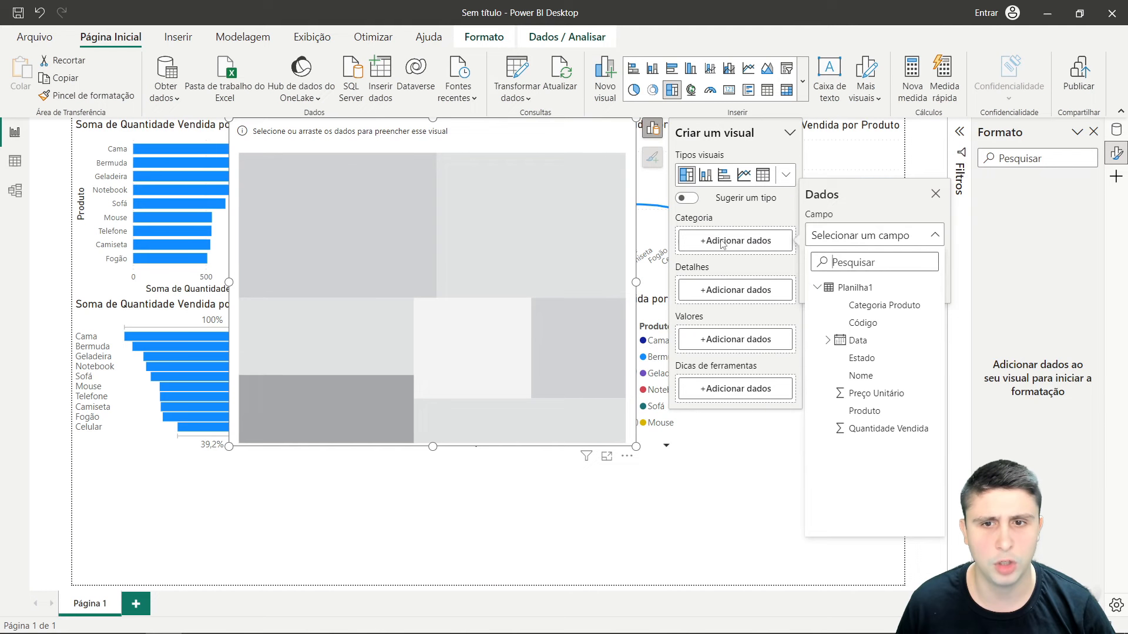
{"action": "left_click", "coordinate": [863, 410]}
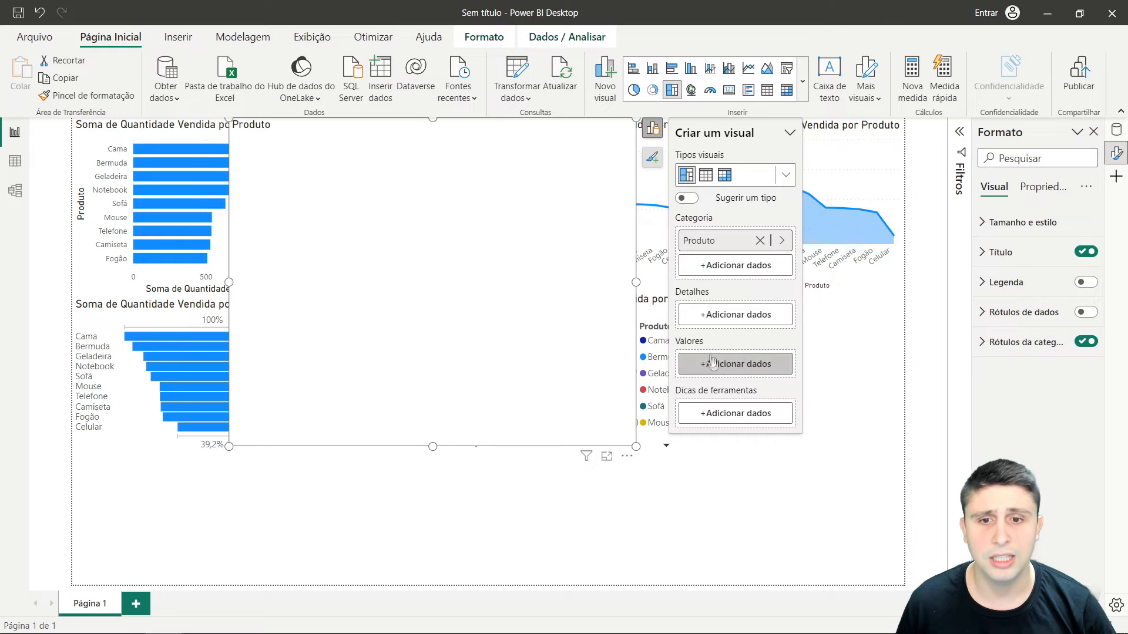
{"action": "left_click", "coordinate": [723, 364]}
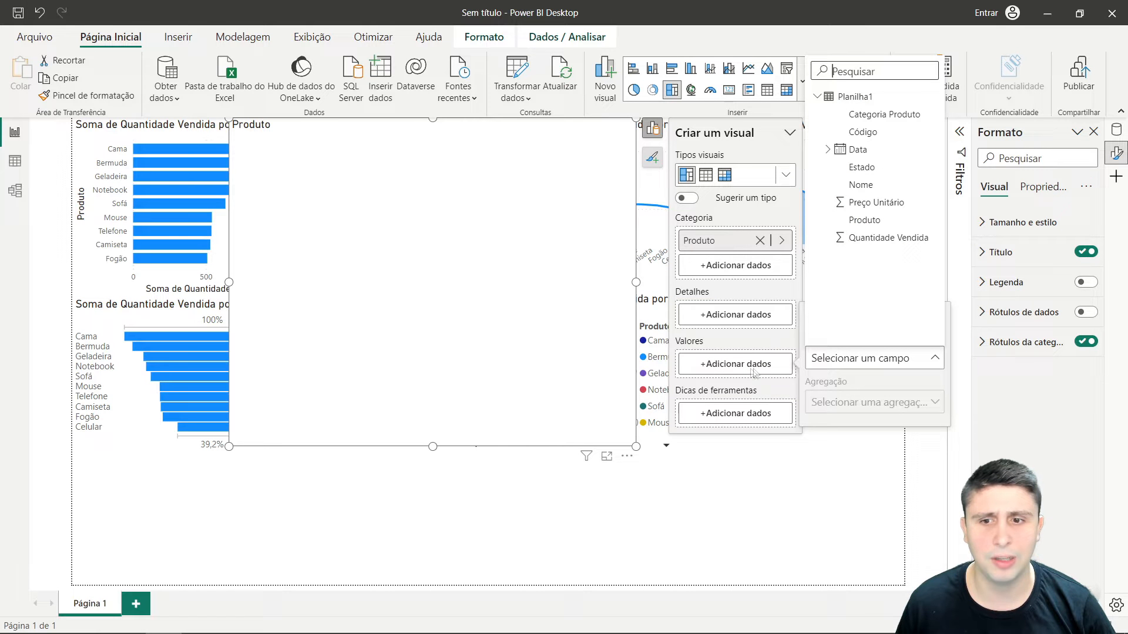
{"action": "left_click", "coordinate": [875, 238]}
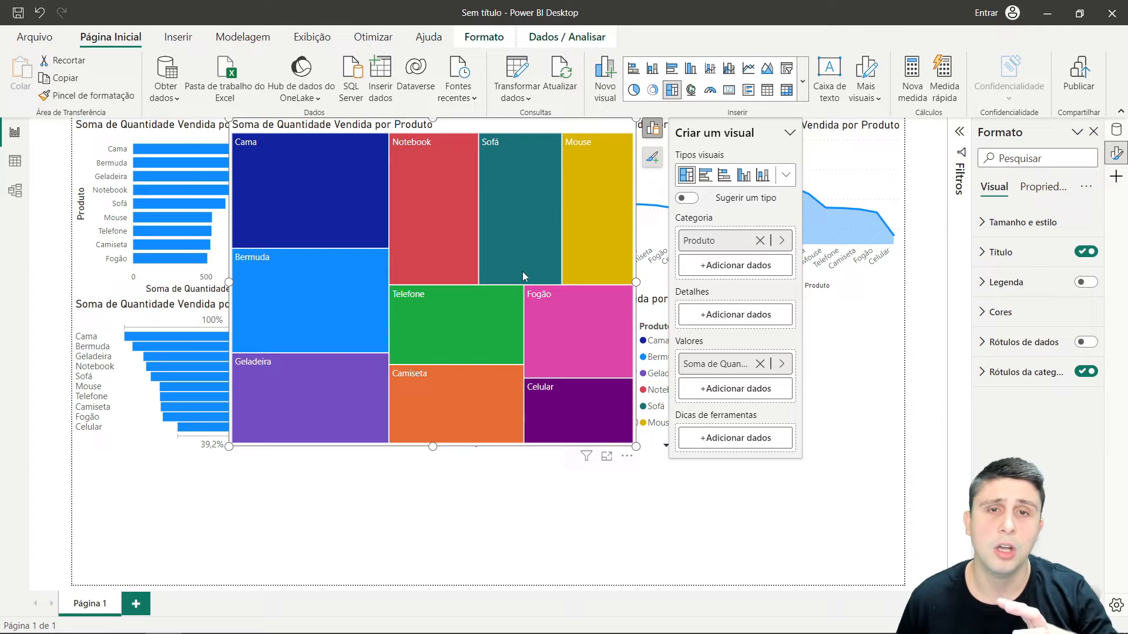
- Place the treemap beneath the area chart and resize it to the area chart's width and the donut chart's height
{"action": "mouse_move", "coordinate": [343, 197]}
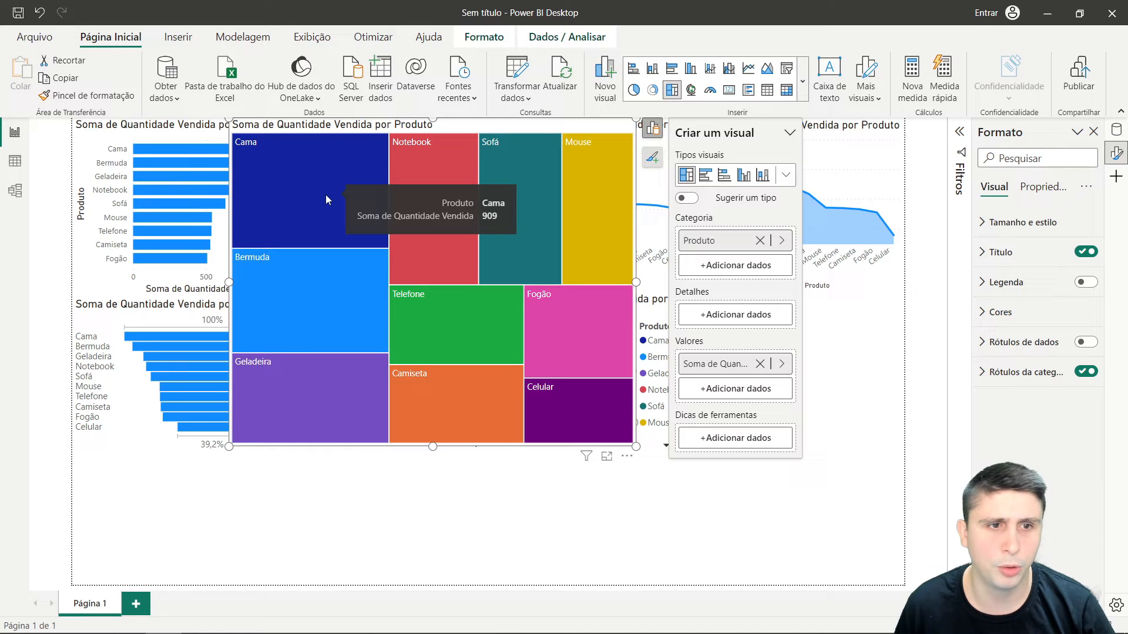
{"action": "mouse_move", "coordinate": [411, 185]}
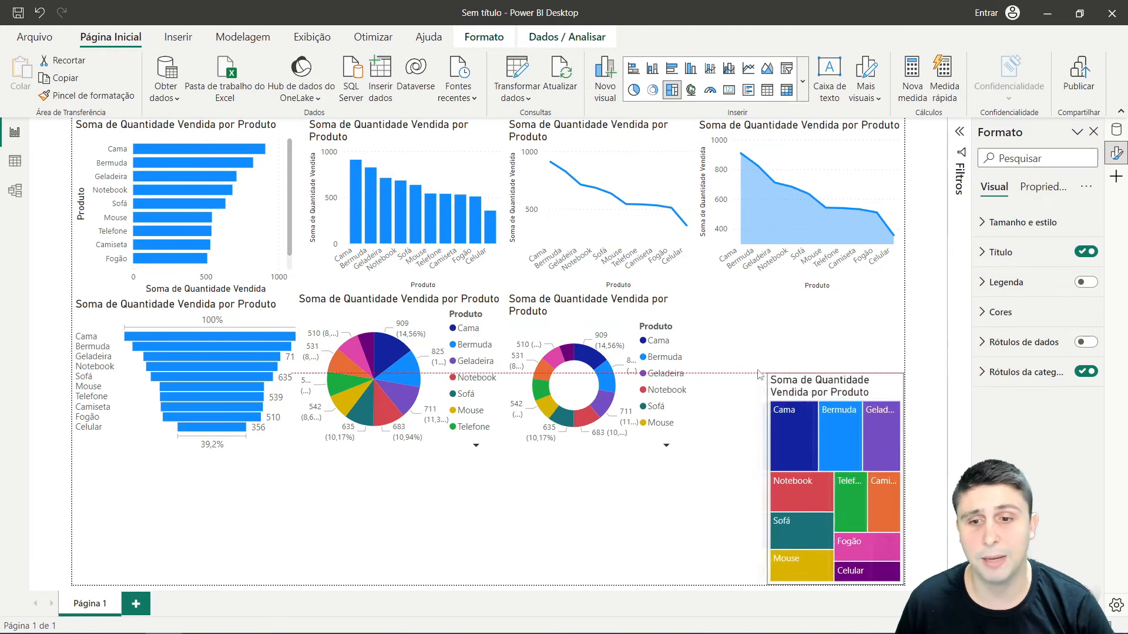
{"action": "left_click_drag", "start_coordinate": [758, 374], "coordinate": [765, 315]}
{"action": "left_click_drag", "start_coordinate": [884, 392], "coordinate": [903, 398]}
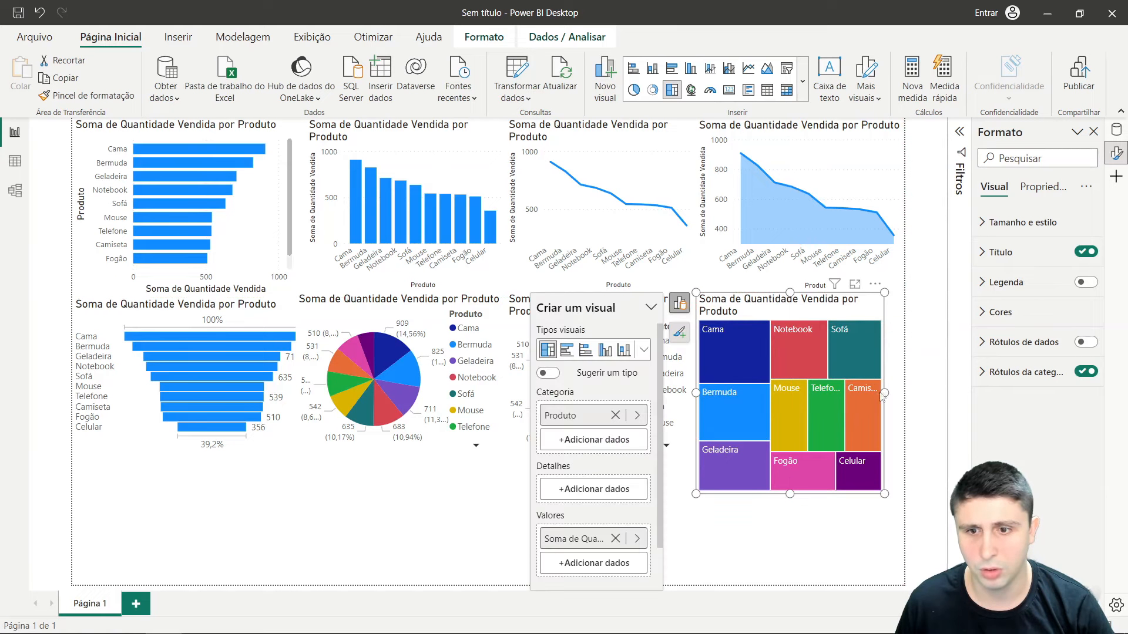
{"action": "left_click_drag", "start_coordinate": [799, 493], "coordinate": [800, 453]}
{"action": "left_click", "coordinate": [763, 496]}
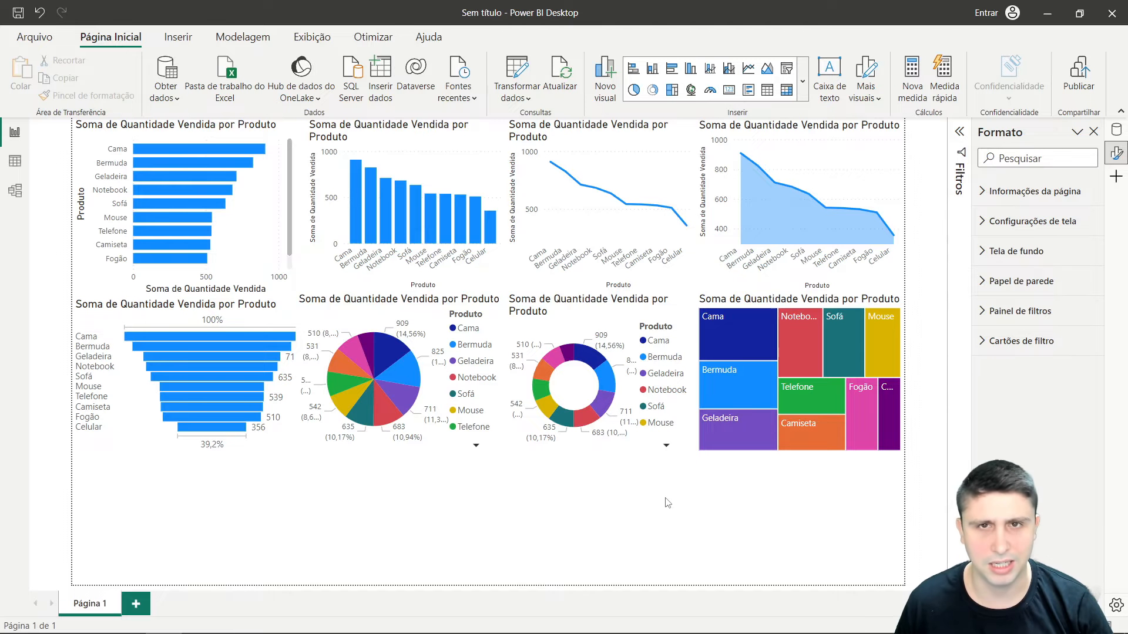
- Insert an enlarged map visual with Estado as its location and Quantidade Vendida as its bubble size
{"action": "left_click", "coordinate": [692, 90]}
{"action": "left_click_drag", "start_coordinate": [216, 576], "coordinate": [643, 508]}
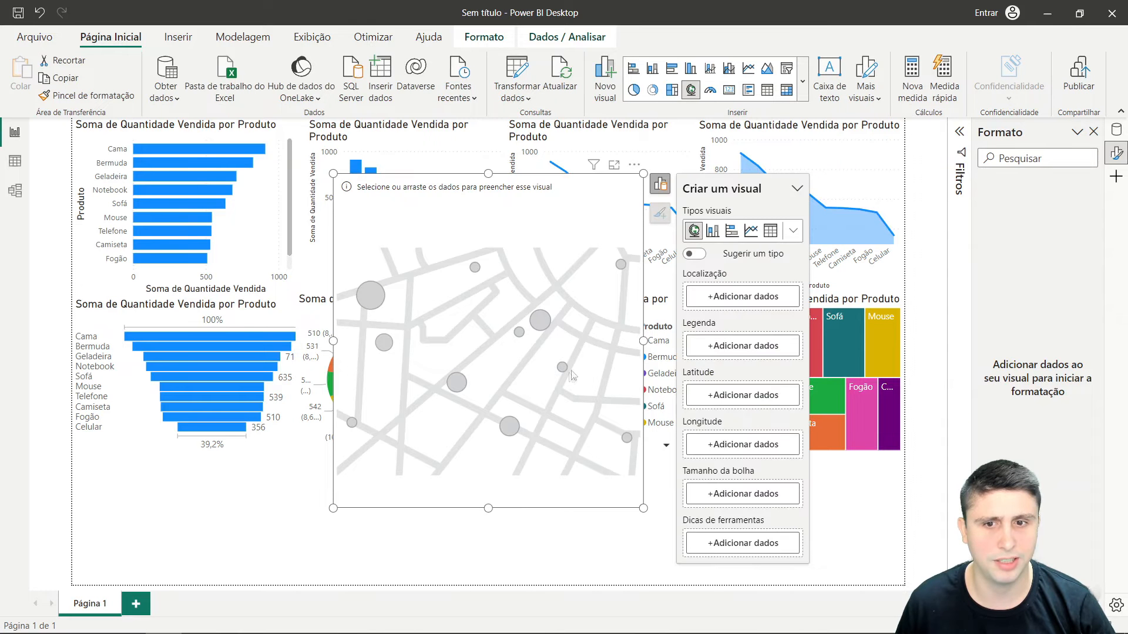
{"action": "left_click", "coordinate": [699, 305]}
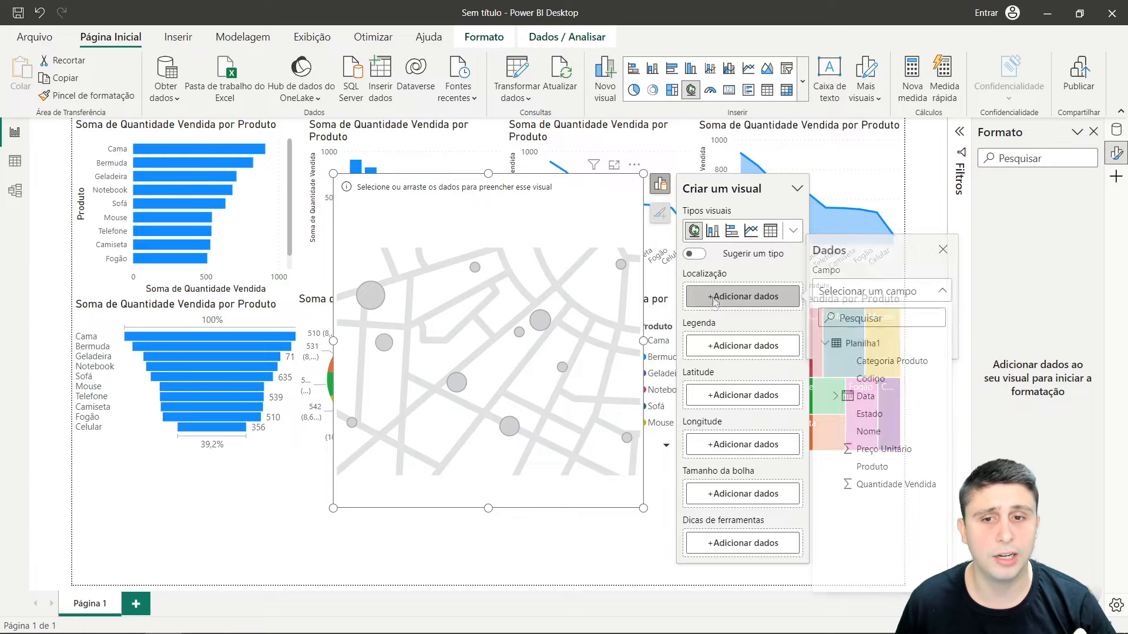
{"action": "left_click", "coordinate": [879, 416]}
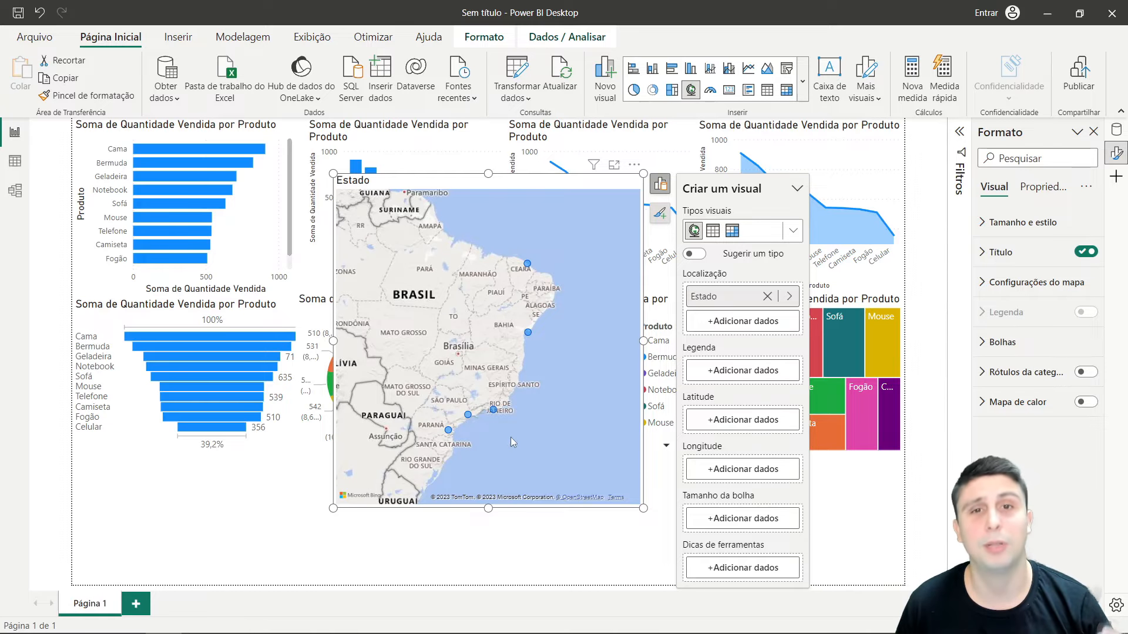
{"action": "left_click", "coordinate": [709, 524]}
{"action": "left_click", "coordinate": [863, 393]}
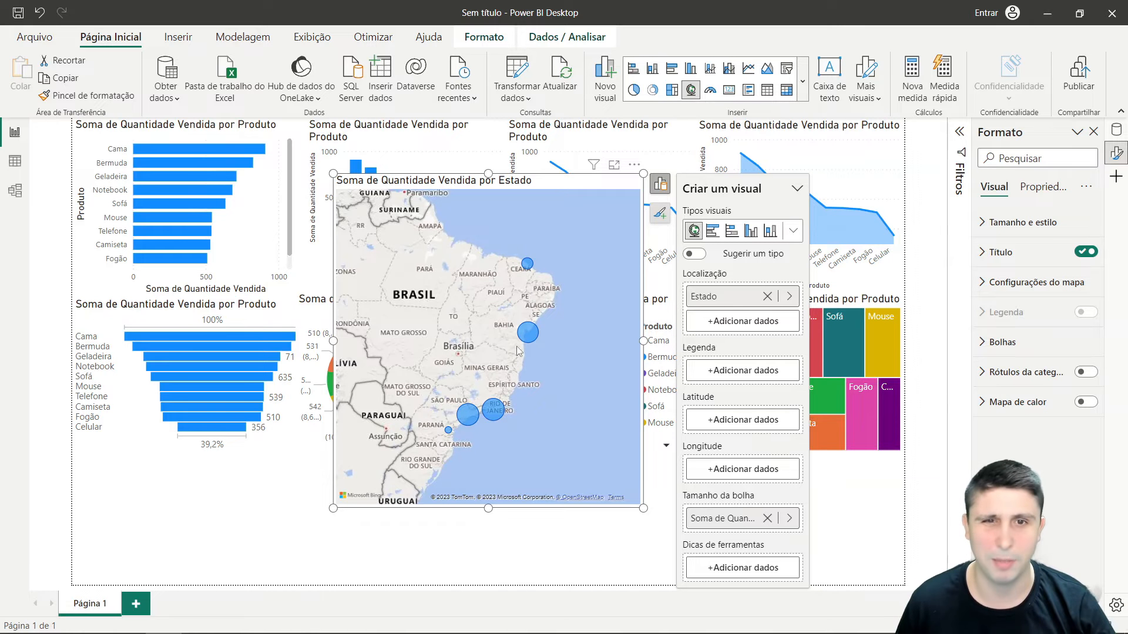
- Shrink the map and place it beneath the funnel chart at the page's lower-left corner
{"action": "left_click_drag", "start_coordinate": [490, 509], "coordinate": [490, 282]}
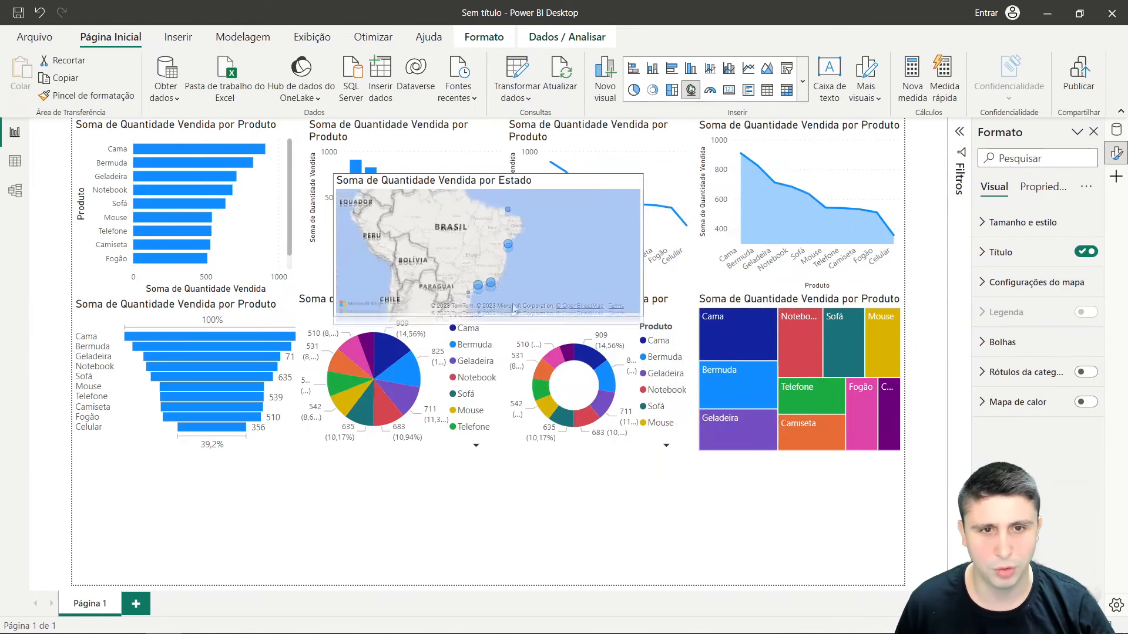
{"action": "left_click_drag", "start_coordinate": [573, 188], "coordinate": [297, 514]}
{"action": "left_click", "coordinate": [428, 525]}
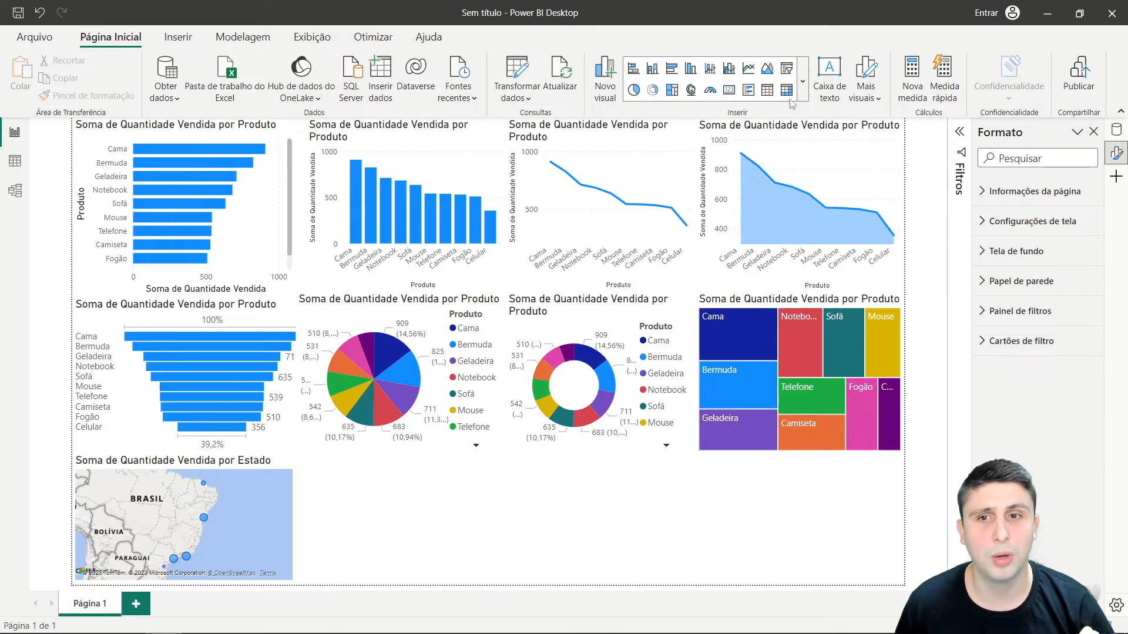
- Insert a card visual and move it over the upper middle of the page
{"action": "left_click", "coordinate": [802, 82]}
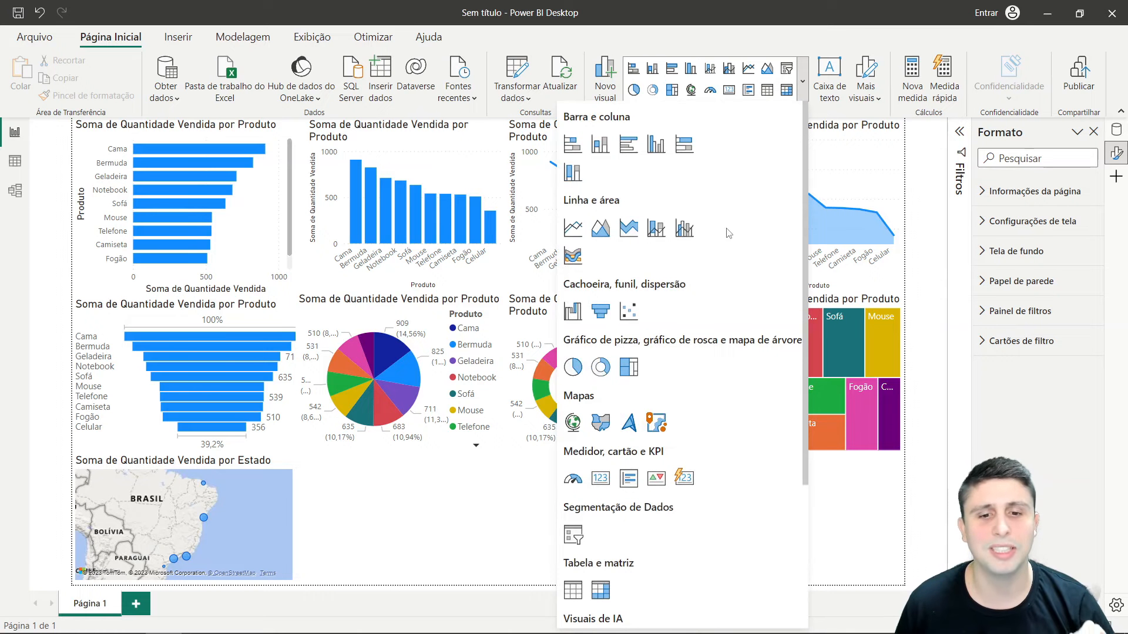
{"action": "scroll", "coordinate": [705, 264], "scroll_direction": "down", "scroll_amount": 2}
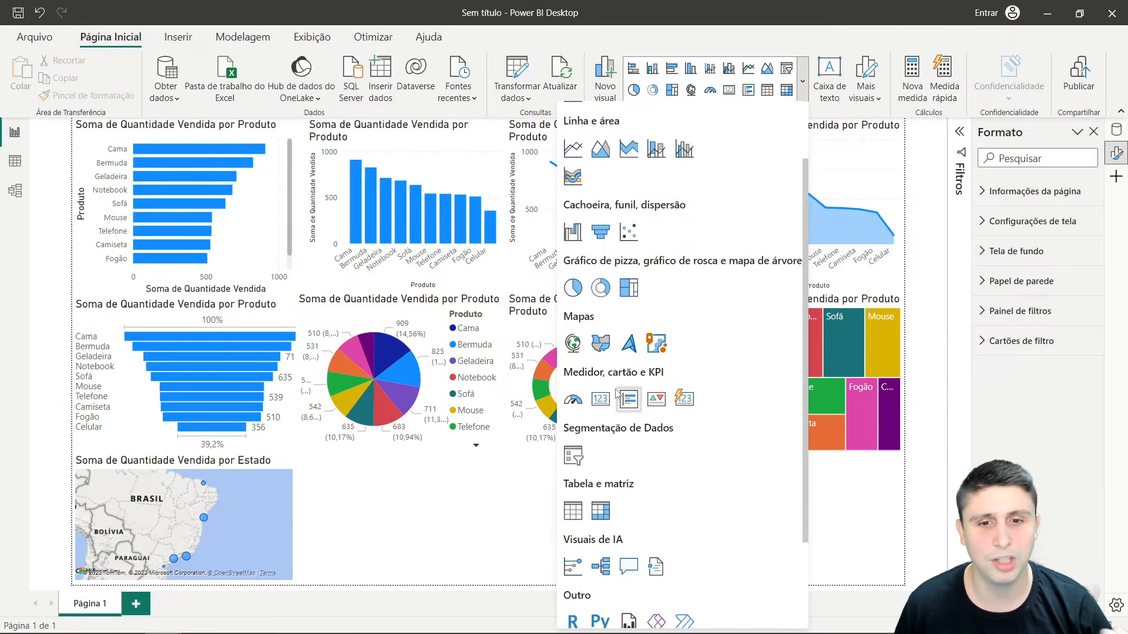
{"action": "left_click", "coordinate": [603, 402]}
{"action": "left_click_drag", "start_coordinate": [429, 530], "coordinate": [466, 275]}
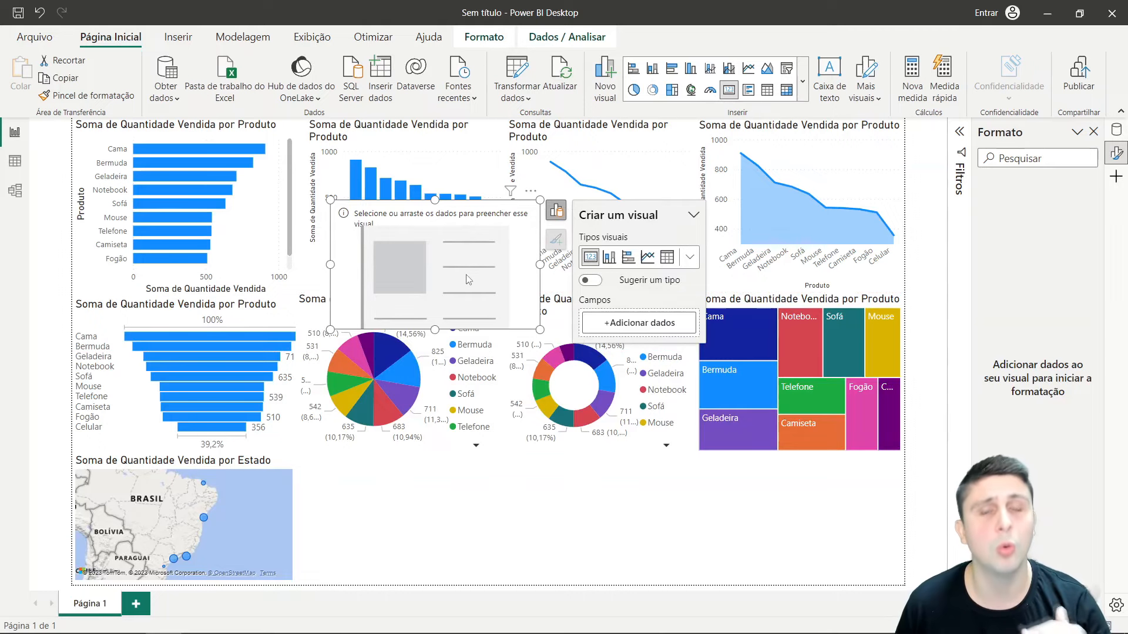
- Add Quantidade Vendida to the empty card and move the card beneath the pie chart, beside the map
{"action": "left_click", "coordinate": [610, 322]}
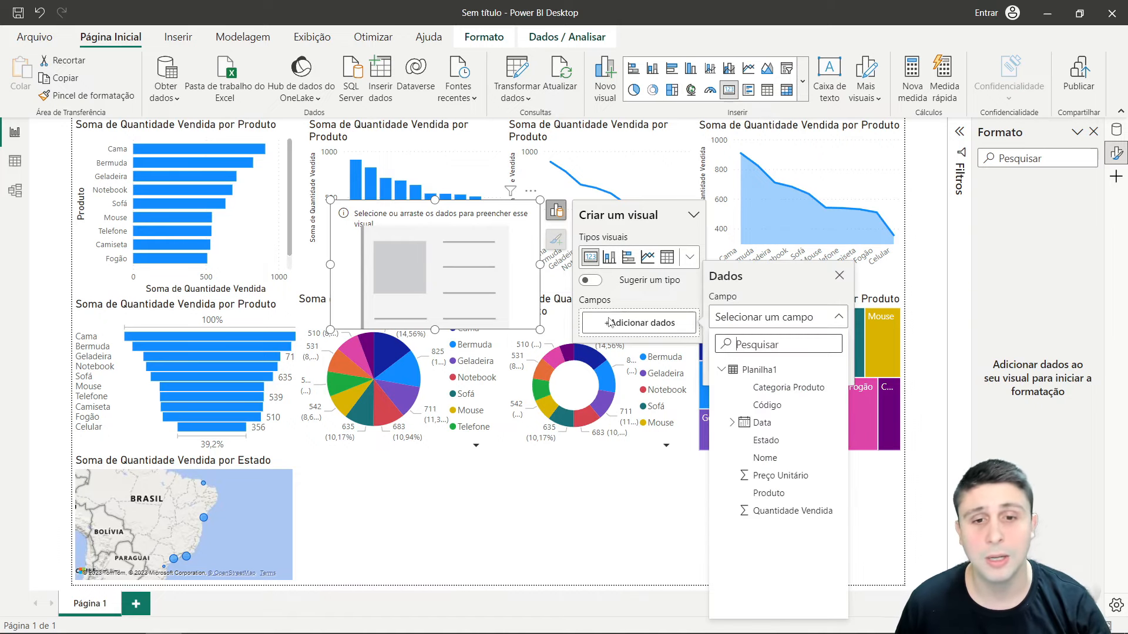
{"action": "left_click", "coordinate": [788, 512]}
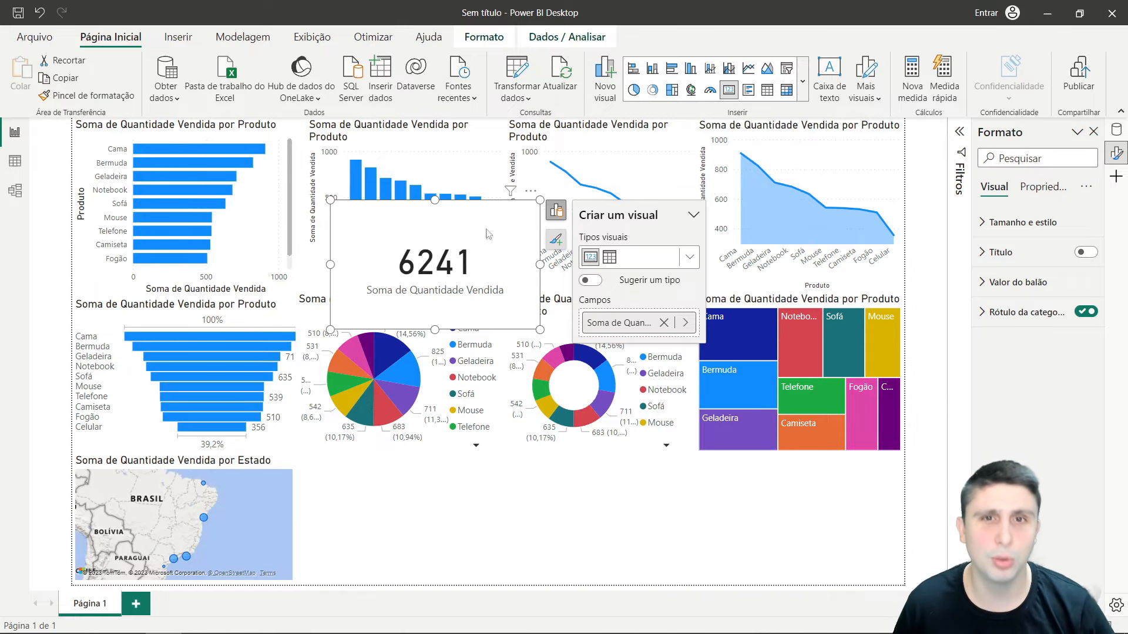
{"action": "left_click_drag", "start_coordinate": [485, 226], "coordinate": [508, 522]}
{"action": "left_click_drag", "start_coordinate": [399, 583], "coordinate": [397, 582]}
{"action": "left_click", "coordinate": [619, 546]}
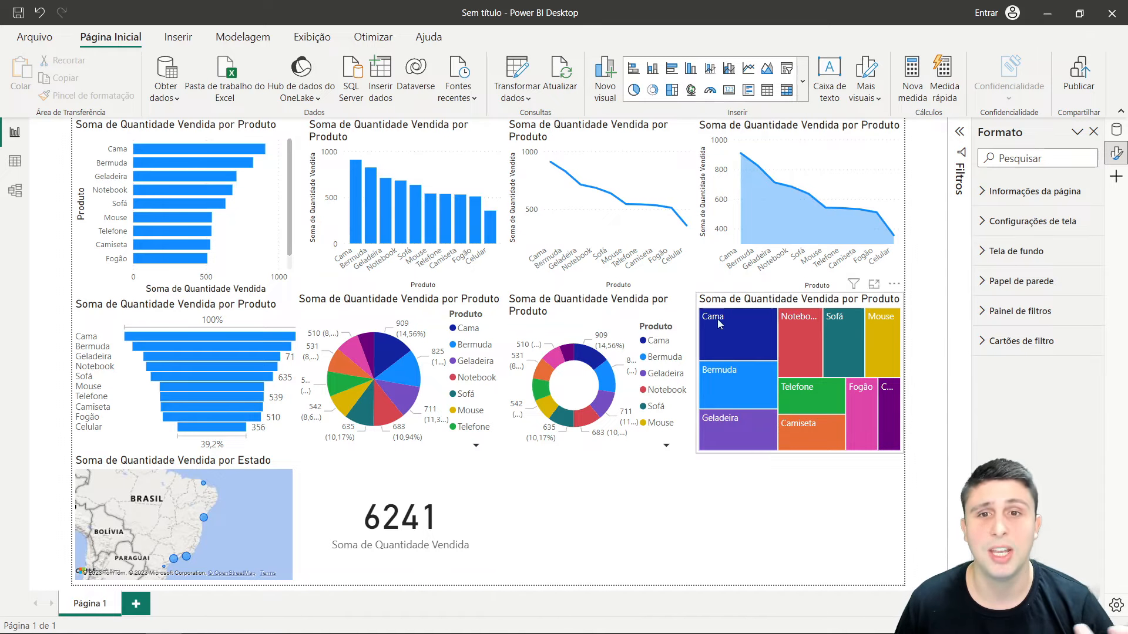
- Insert an enlarged new-style card visual and add Quantidade Vendida and Preço Unitário as its data
{"action": "left_click", "coordinate": [802, 81]}
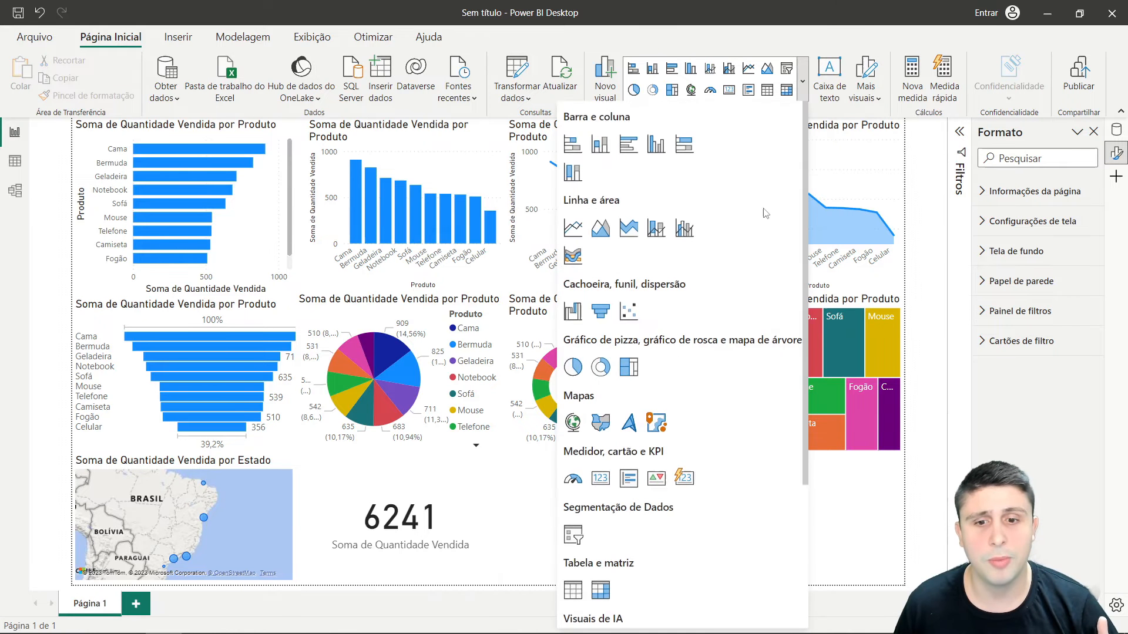
{"action": "scroll", "coordinate": [765, 202], "scroll_direction": "down", "scroll_amount": 2}
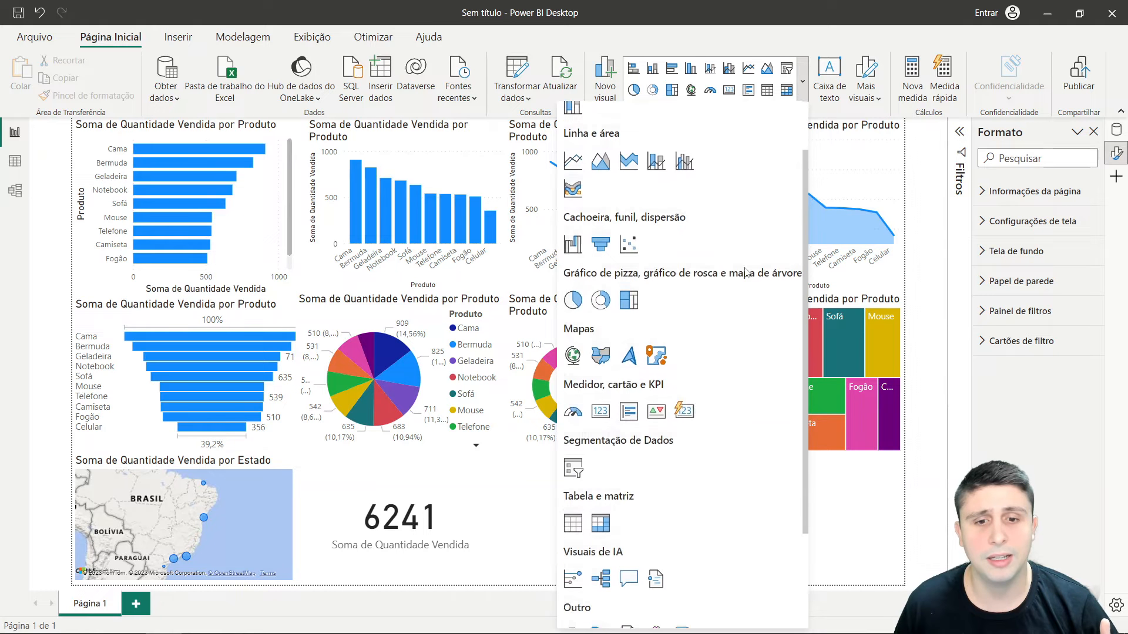
{"action": "left_click", "coordinate": [684, 401]}
{"action": "left_click_drag", "start_coordinate": [688, 579], "coordinate": [681, 373]}
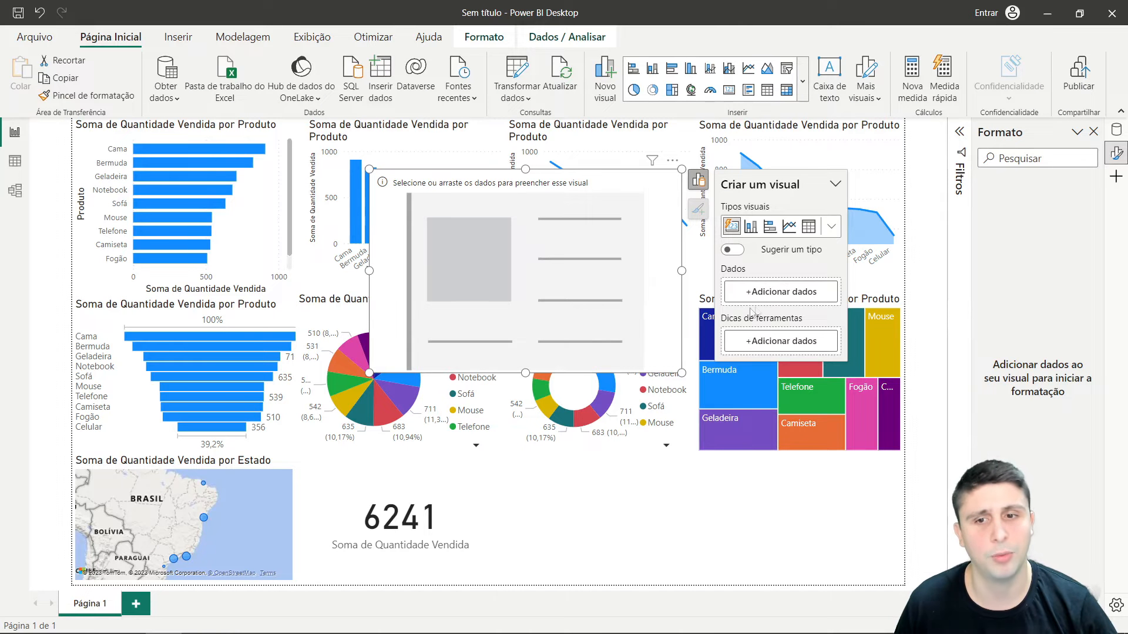
{"action": "left_click", "coordinate": [758, 301]}
{"action": "left_click", "coordinate": [879, 479]}
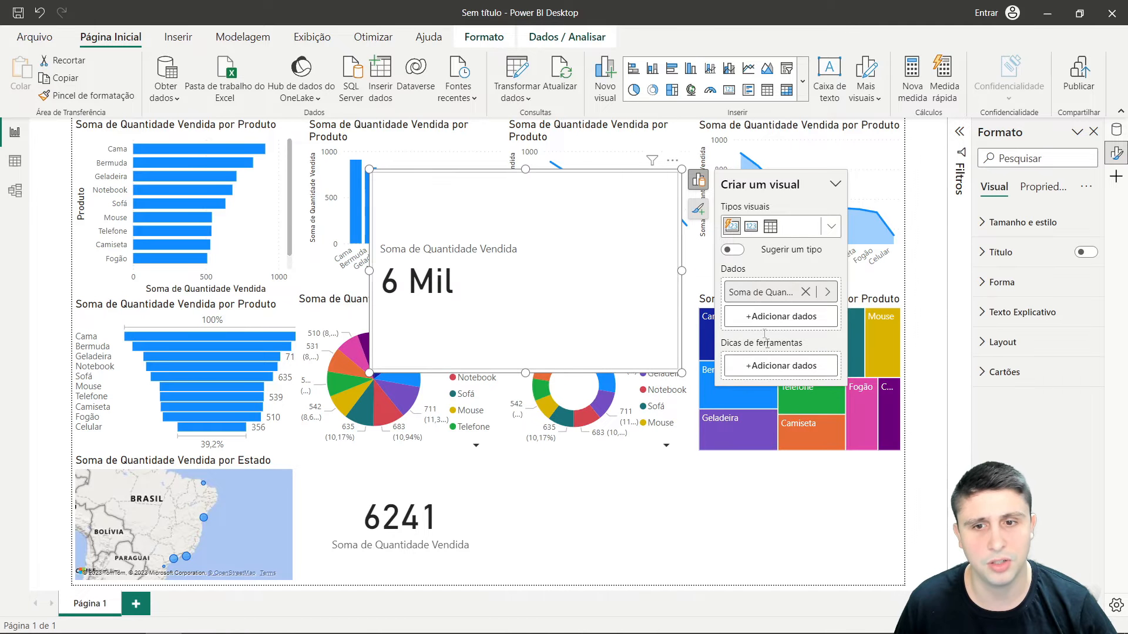
{"action": "left_click", "coordinate": [772, 317]}
{"action": "left_click", "coordinate": [880, 469]}
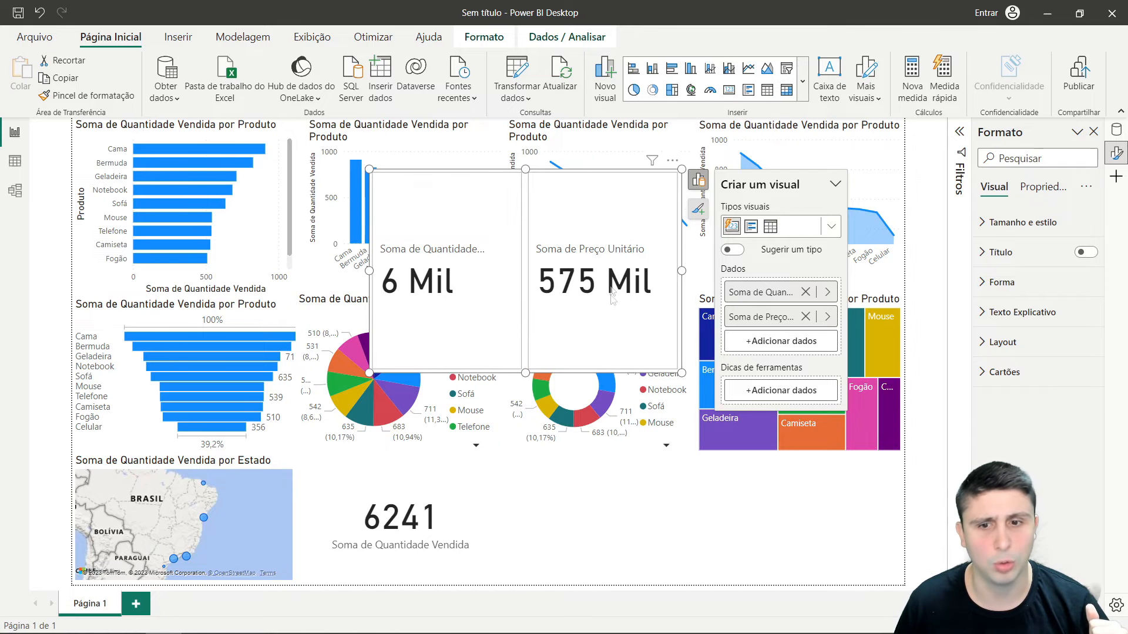
- Try Nome as a third value in the new-style card at different widths, and remove it again
{"action": "left_click", "coordinate": [778, 345]}
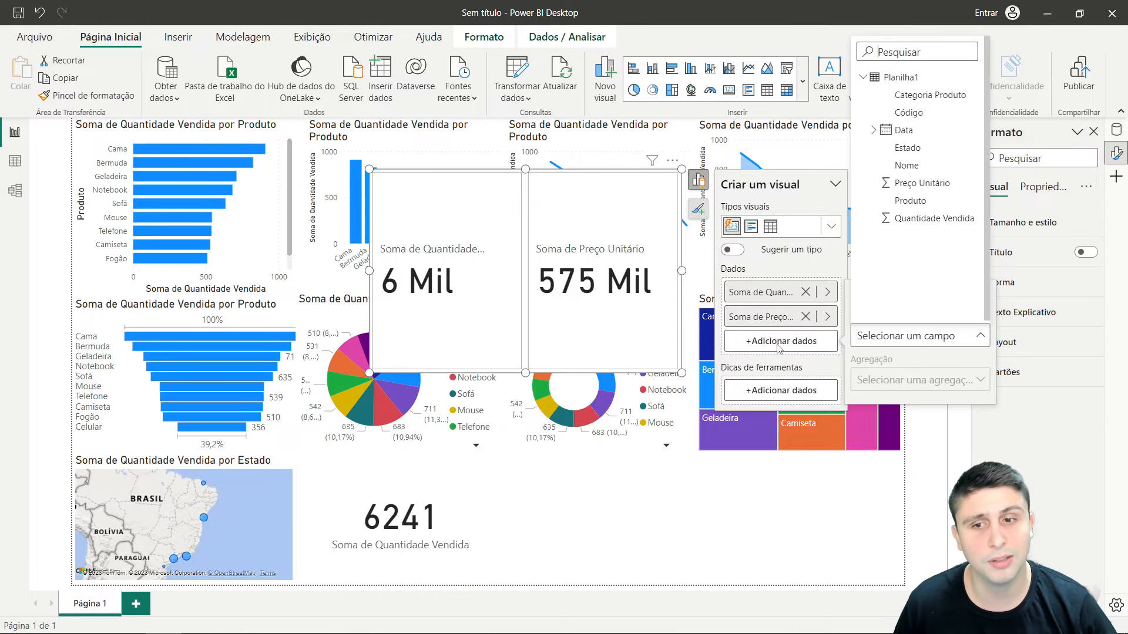
{"action": "left_click", "coordinate": [906, 165]}
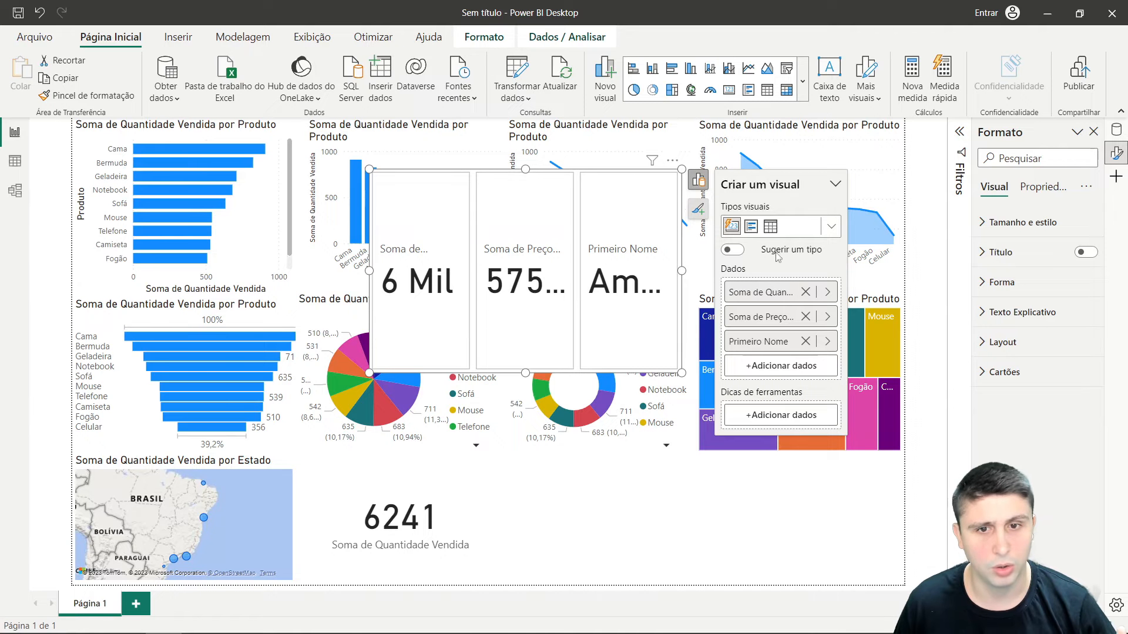
{"action": "left_click", "coordinate": [806, 341]}
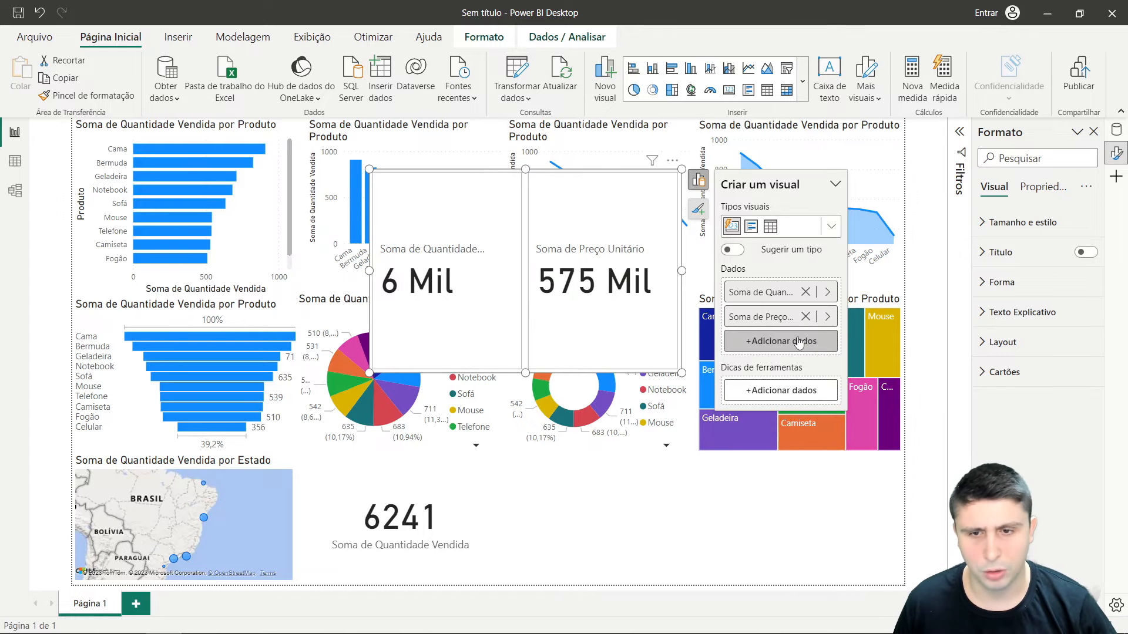
{"action": "left_click", "coordinate": [799, 344]}
{"action": "left_click", "coordinate": [906, 165]}
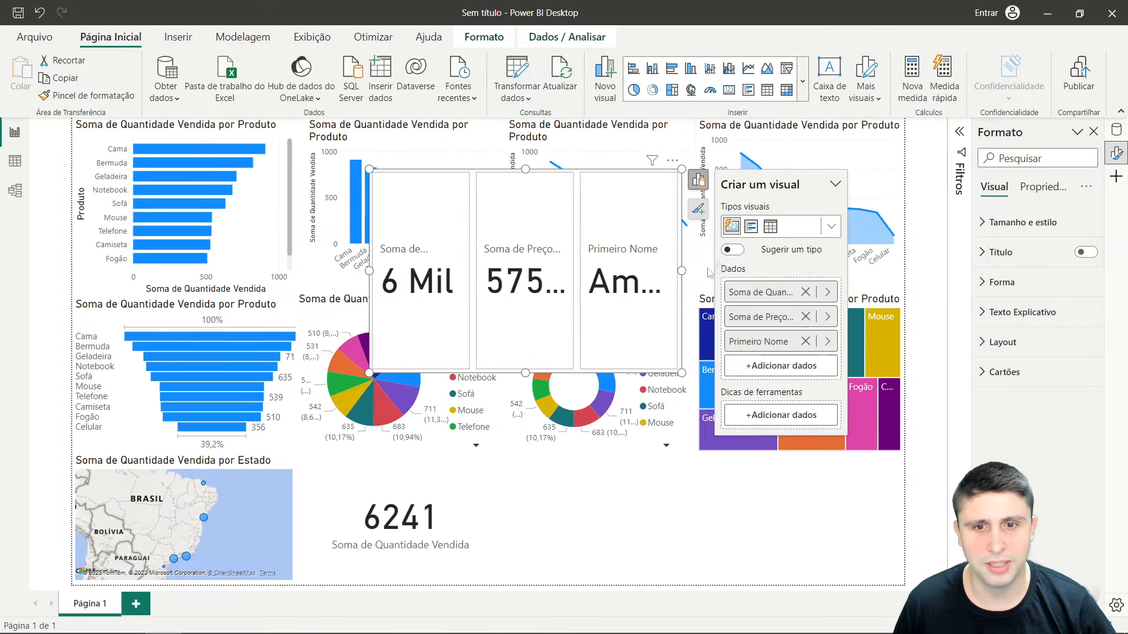
{"action": "left_click_drag", "start_coordinate": [682, 271], "coordinate": [864, 270]}
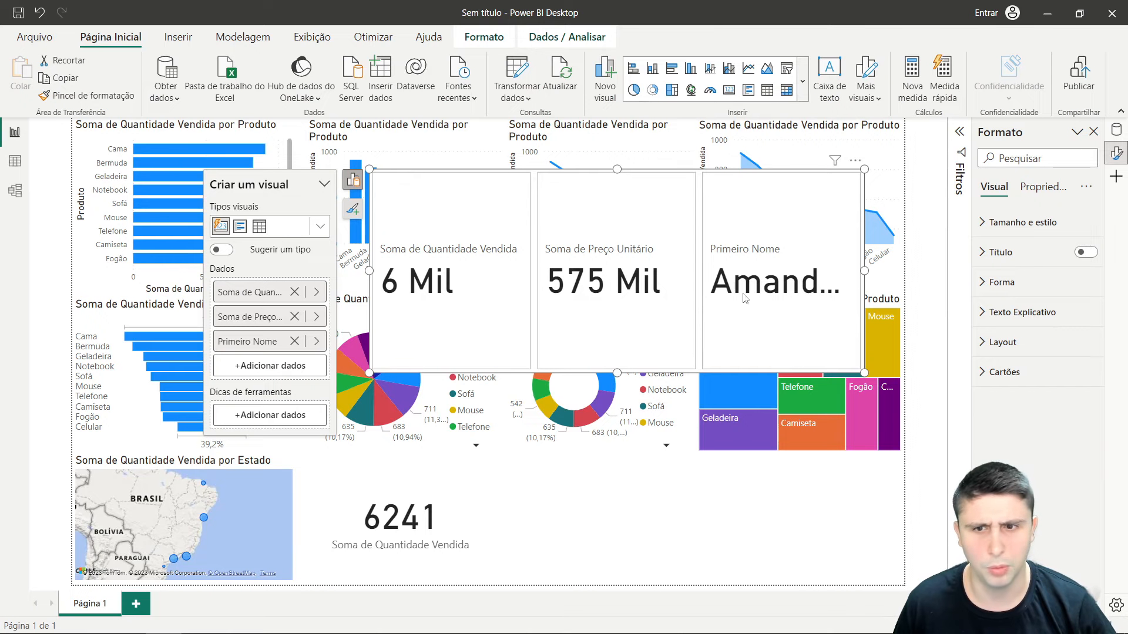
{"action": "left_click_drag", "start_coordinate": [863, 271], "coordinate": [679, 296]}
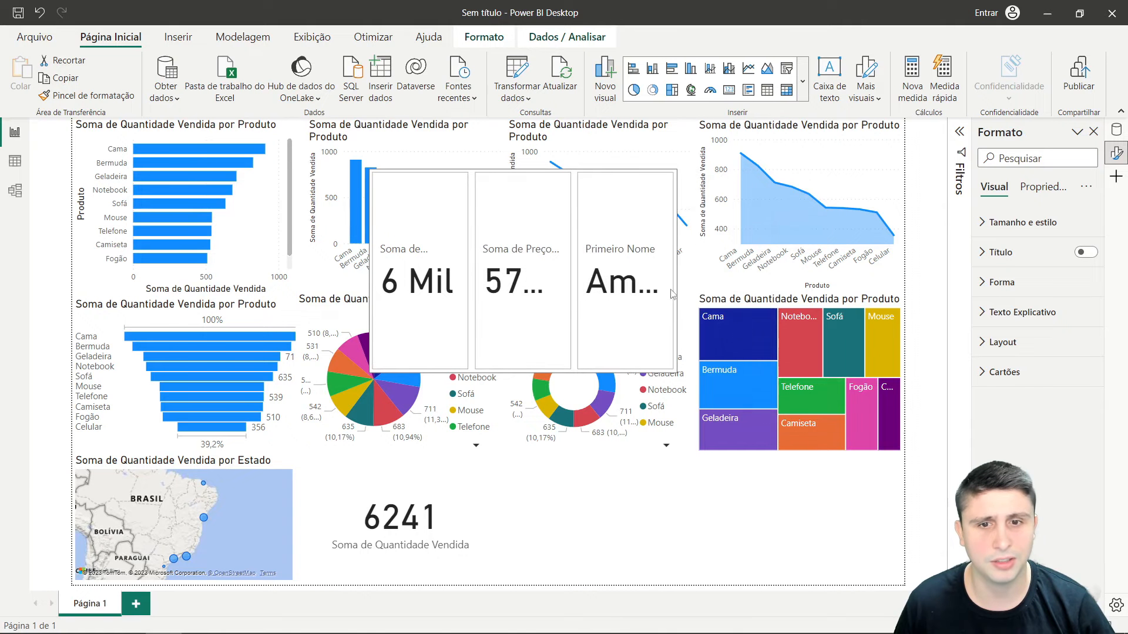
{"action": "left_click", "coordinate": [801, 341]}
- Place the two-value card beneath the donut chart and shrink it to the donut chart's width
{"action": "left_click_drag", "start_coordinate": [579, 196], "coordinate": [686, 380]}
{"action": "left_click_drag", "start_coordinate": [629, 556], "coordinate": [636, 491]}
{"action": "left_click_drag", "start_coordinate": [647, 398], "coordinate": [658, 504]}
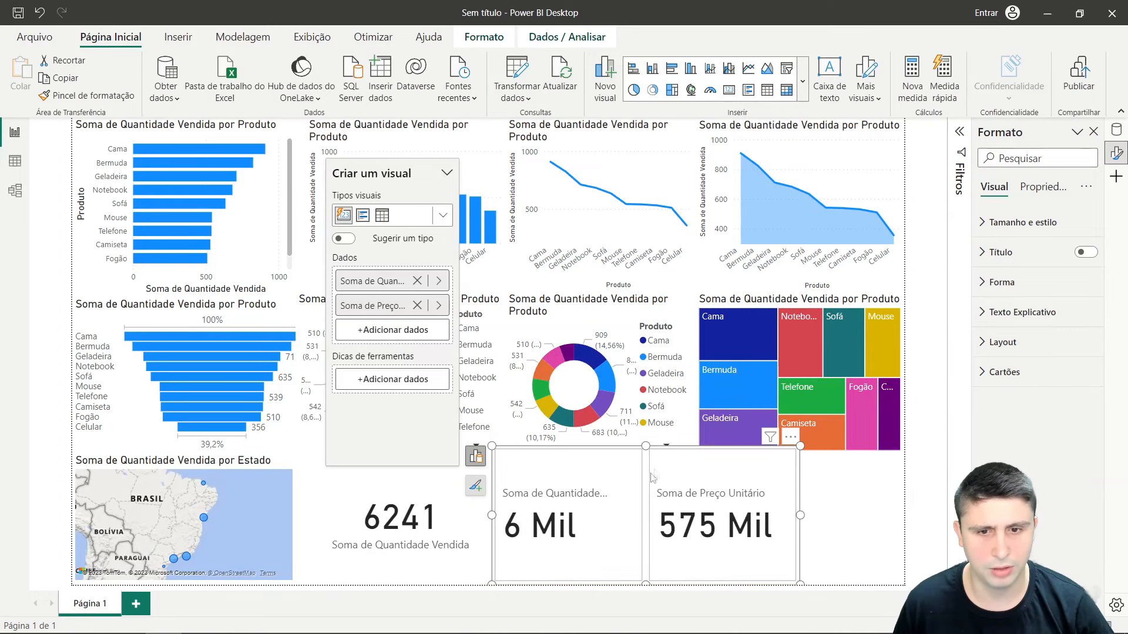
{"action": "left_click_drag", "start_coordinate": [645, 460], "coordinate": [634, 495]}
{"action": "left_click_drag", "start_coordinate": [813, 520], "coordinate": [696, 521]}
{"action": "left_click", "coordinate": [766, 529]}
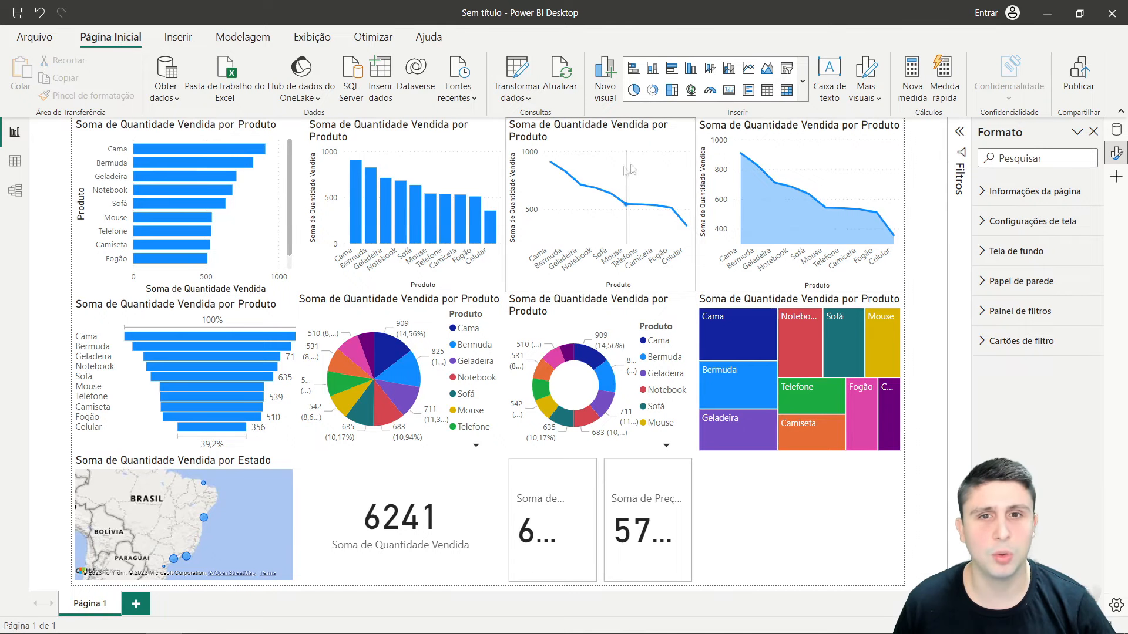
- Insert a slicer on the Nome field, move it over the upper middle of the page and enlarge it
{"action": "left_click", "coordinate": [802, 82]}
{"action": "scroll", "coordinate": [678, 247], "scroll_direction": "down", "scroll_amount": 1}
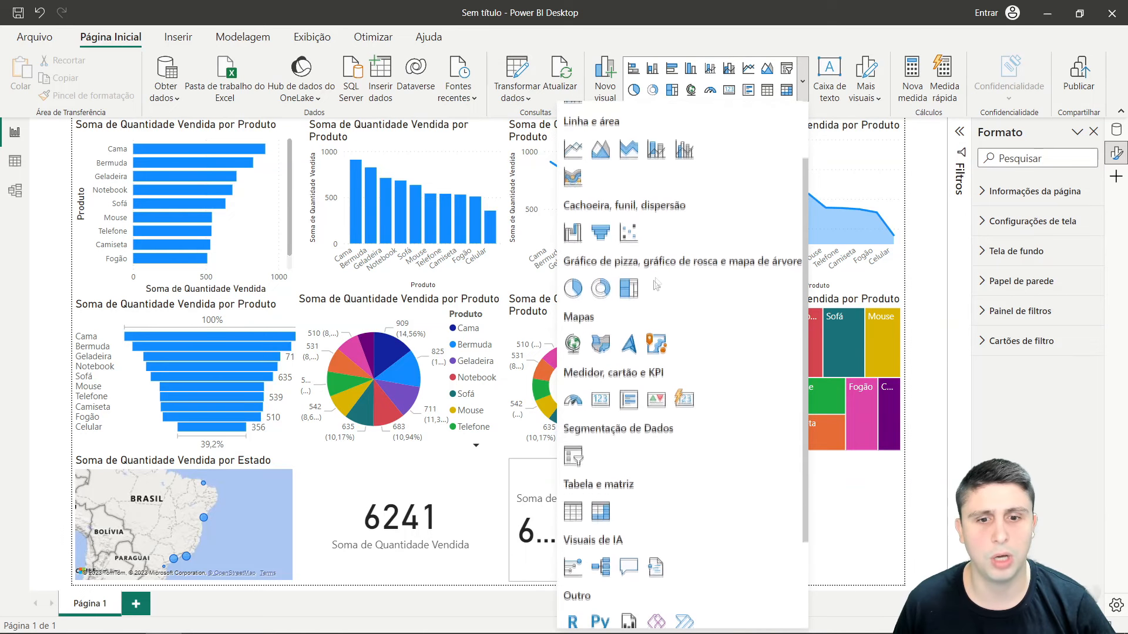
{"action": "left_click", "coordinate": [573, 455]}
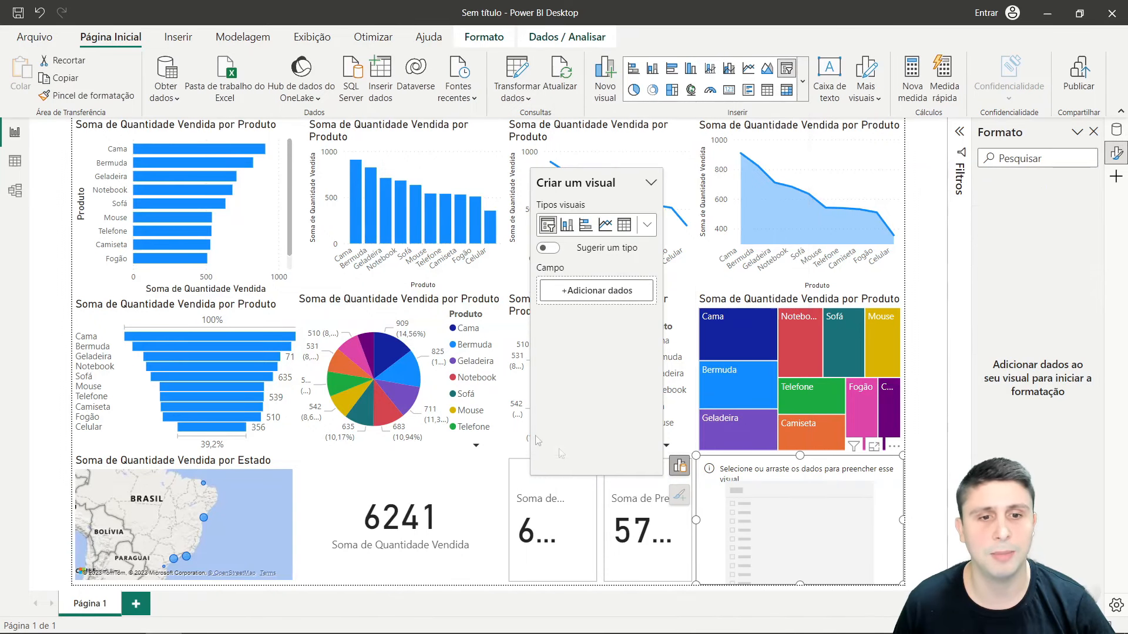
{"action": "left_click", "coordinate": [583, 298]}
{"action": "left_click", "coordinate": [679, 425]}
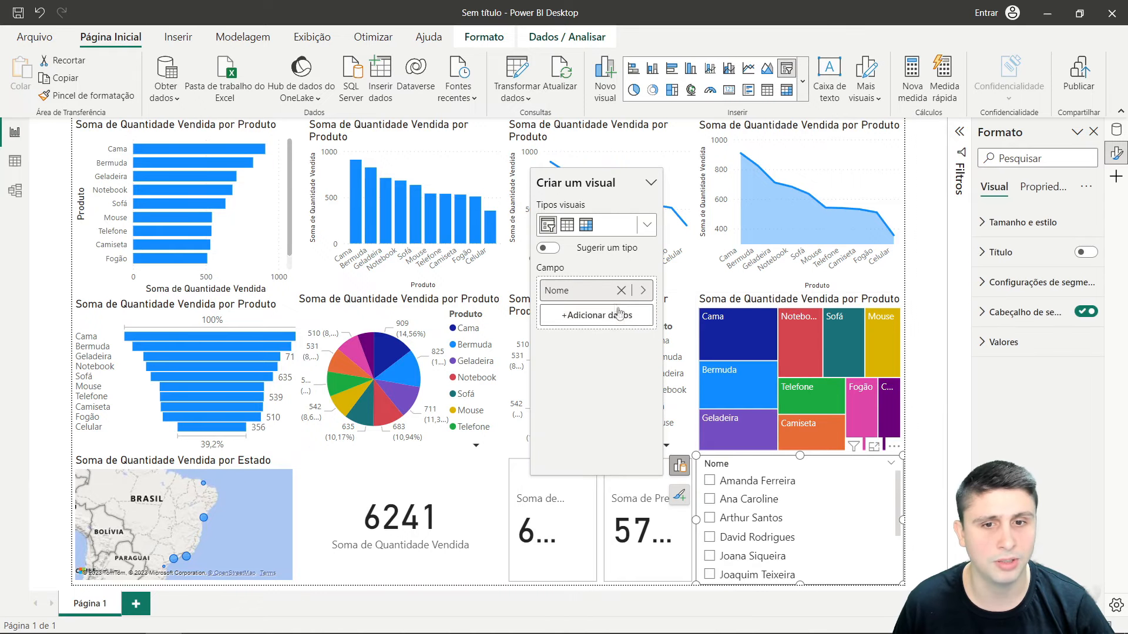
{"action": "left_click_drag", "start_coordinate": [765, 469], "coordinate": [415, 169]}
{"action": "left_click_drag", "start_coordinate": [552, 283], "coordinate": [695, 434]}
- Filter the page by the third name in the slicer, clear it, and leave only the fourth name selected
{"action": "left_click", "coordinate": [359, 217]}
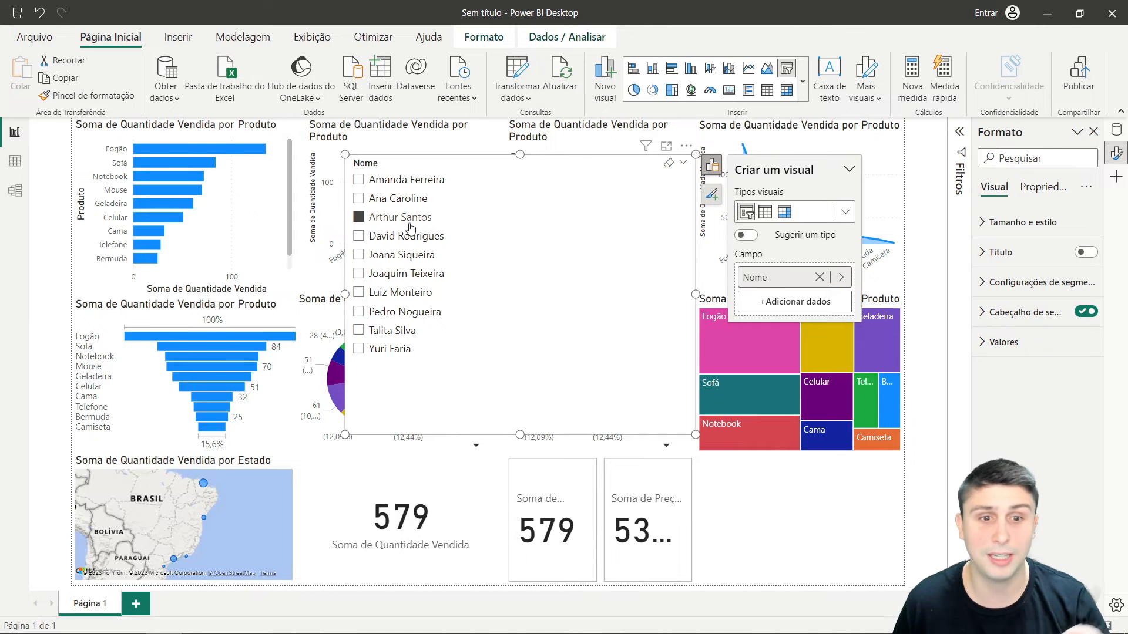
{"action": "left_click", "coordinate": [359, 218]}
{"action": "left_click", "coordinate": [358, 236]}
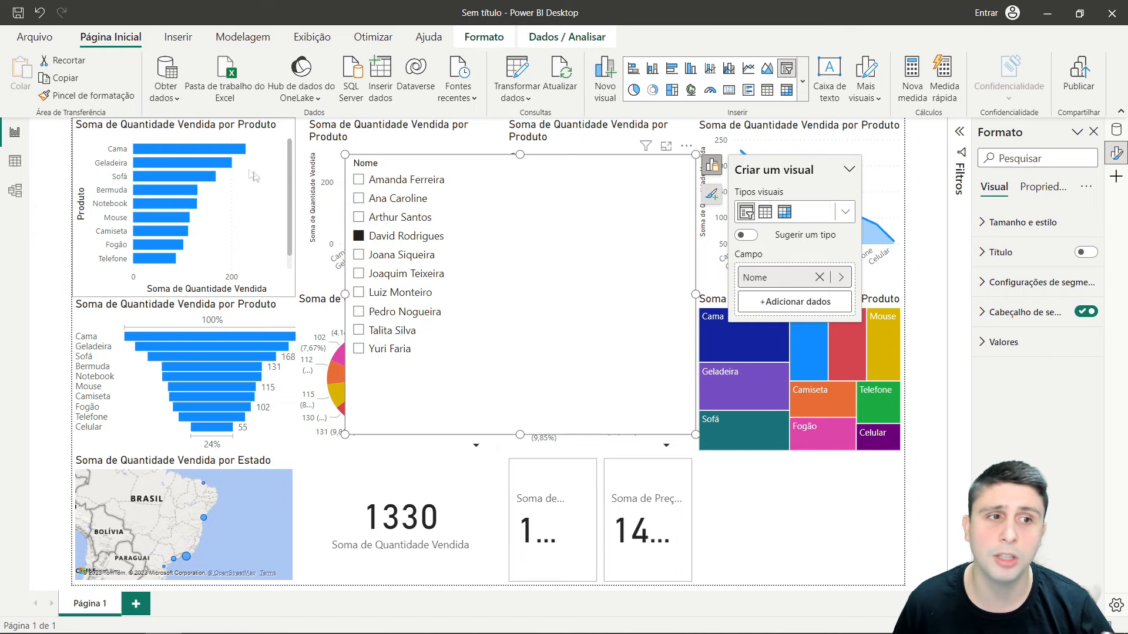
{"action": "left_click", "coordinate": [359, 236]}
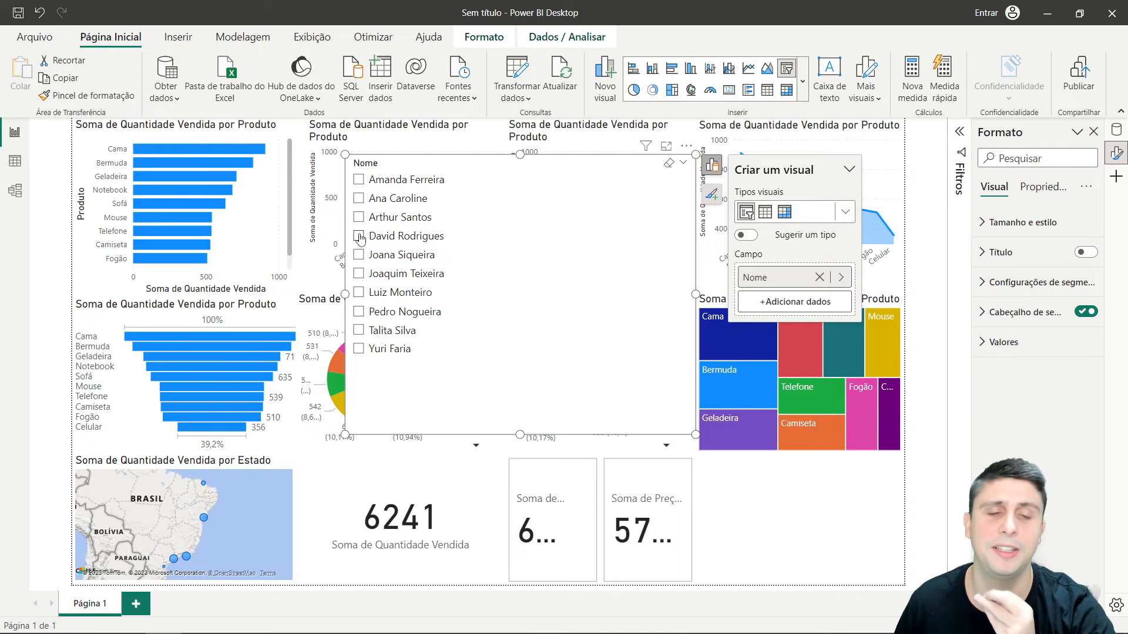
{"action": "left_click", "coordinate": [359, 236]}
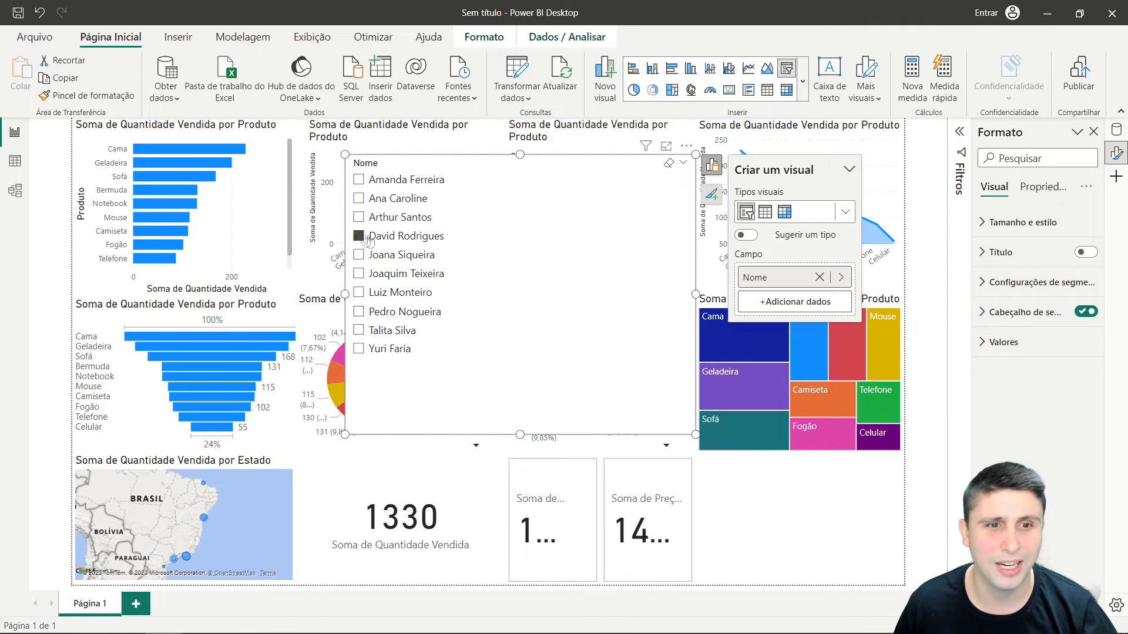
- Shrink the name slicer, move it beneath the treemap and fit it to the page's lower-right corner
{"action": "left_click_drag", "start_coordinate": [517, 434], "coordinate": [522, 246]}
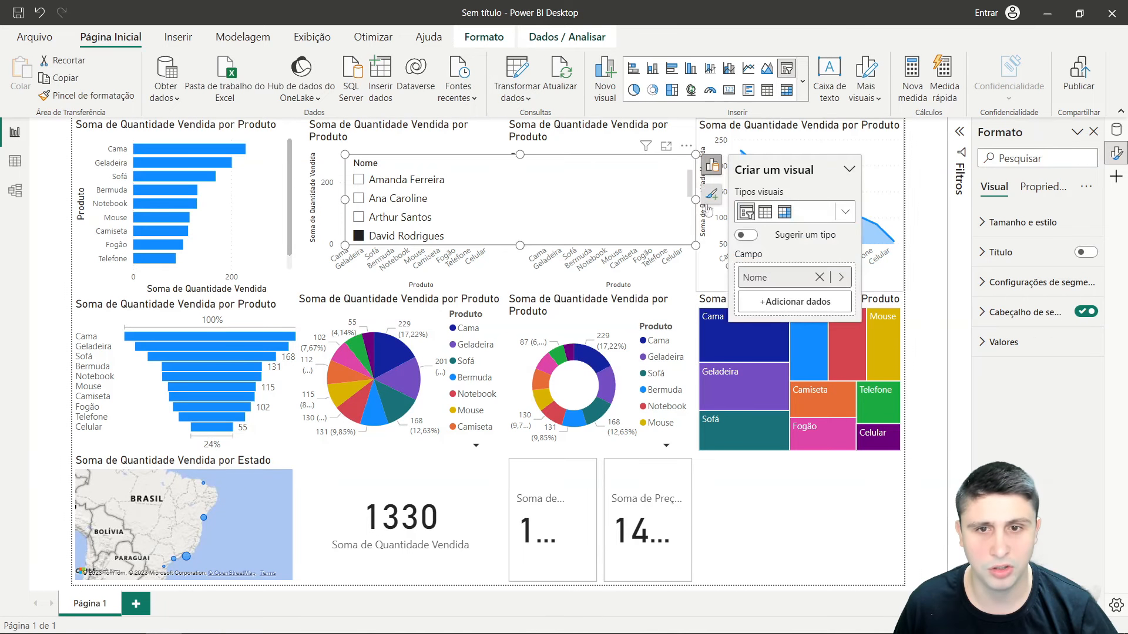
{"action": "left_click_drag", "start_coordinate": [695, 202], "coordinate": [526, 202]}
{"action": "left_click_drag", "start_coordinate": [466, 164], "coordinate": [819, 471]}
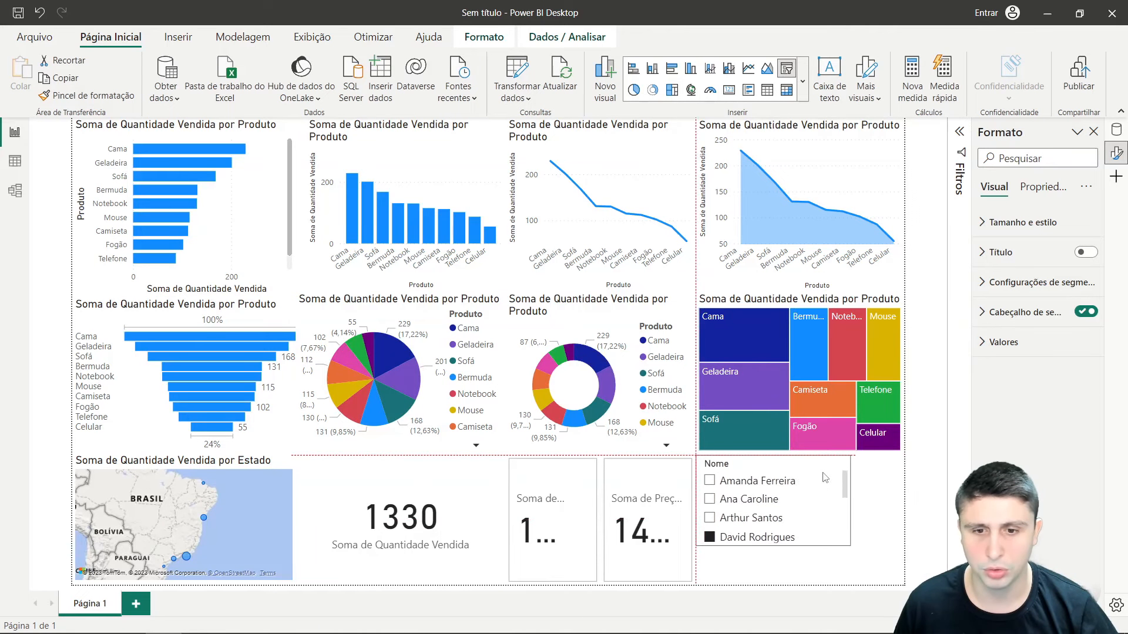
{"action": "left_click_drag", "start_coordinate": [851, 546], "coordinate": [902, 584]}
{"action": "left_click", "coordinate": [942, 505]}
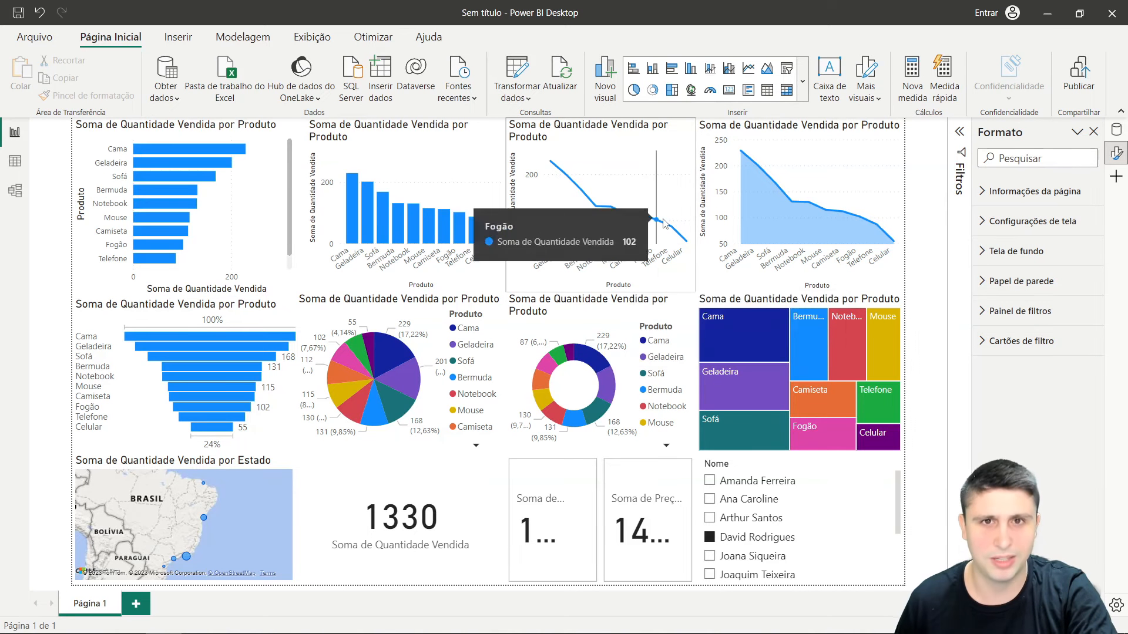
- Insert an enlarged table visual with Nome and Estado as columns, and clear the name slicer's selection
{"action": "left_click", "coordinate": [802, 94]}
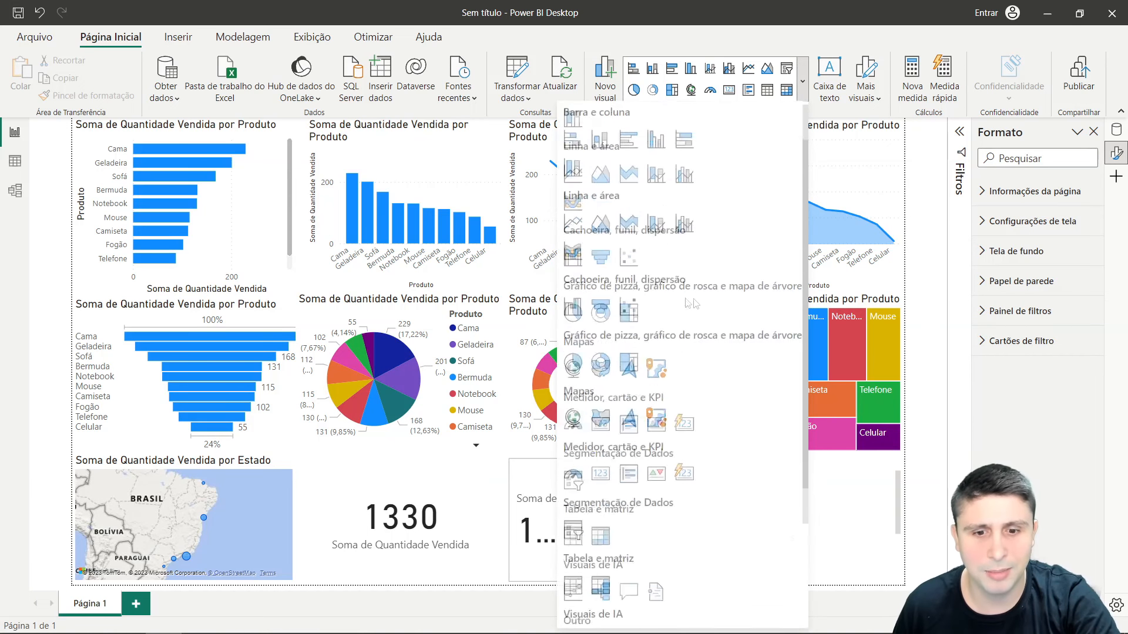
{"action": "scroll", "coordinate": [582, 411], "scroll_direction": "down", "scroll_amount": 3}
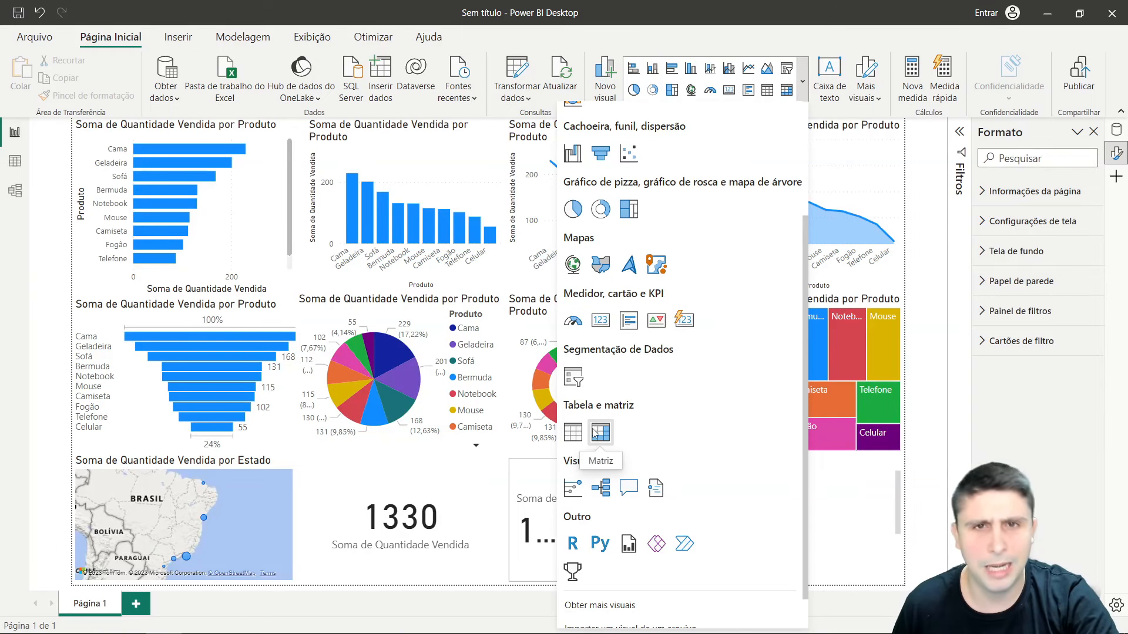
{"action": "left_click", "coordinate": [595, 433]}
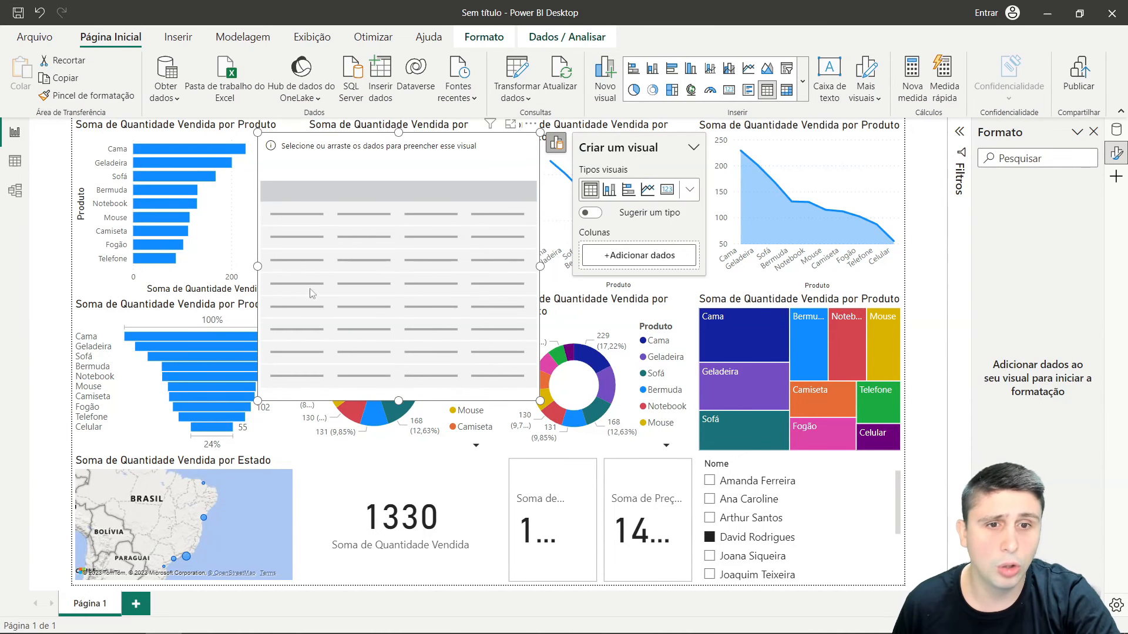
{"action": "left_click", "coordinate": [618, 256]}
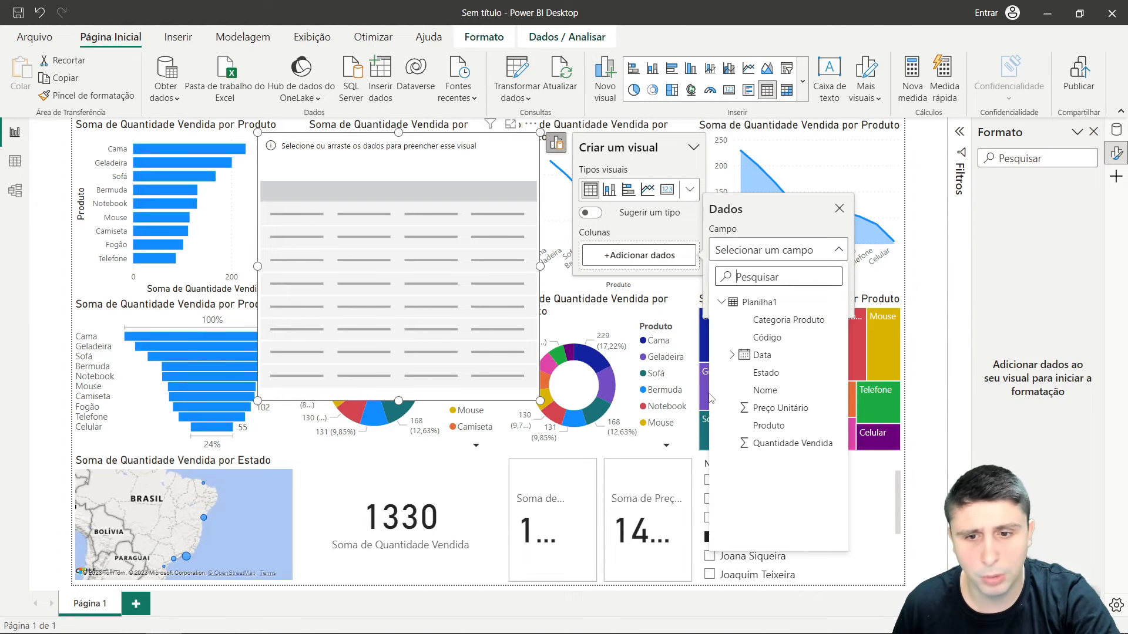
{"action": "left_click", "coordinate": [765, 390]}
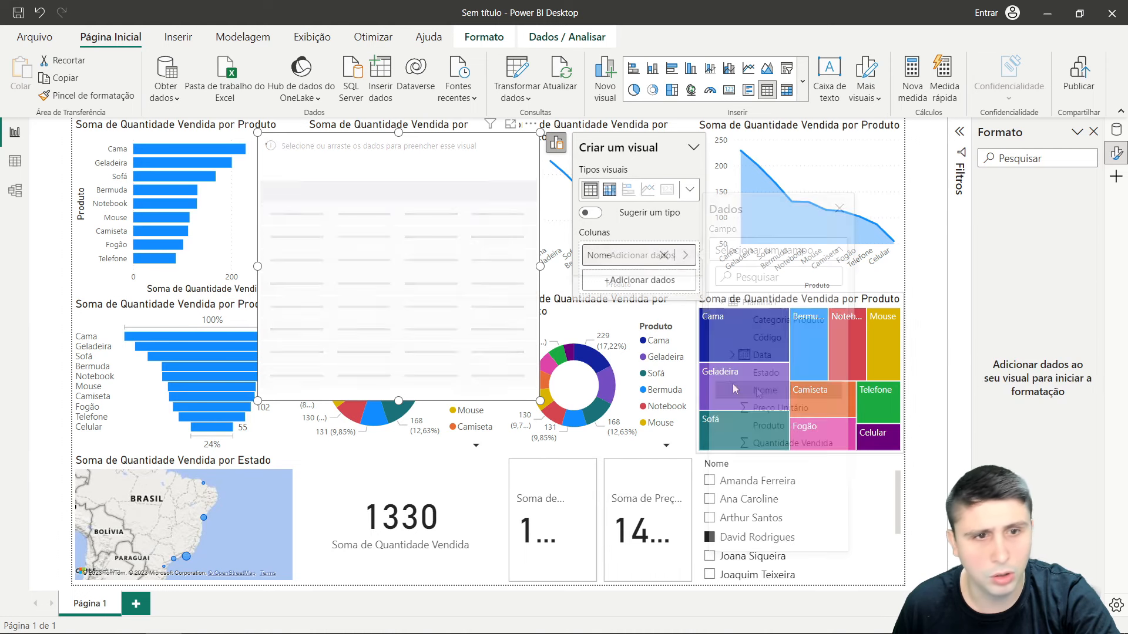
{"action": "left_click", "coordinate": [616, 282]}
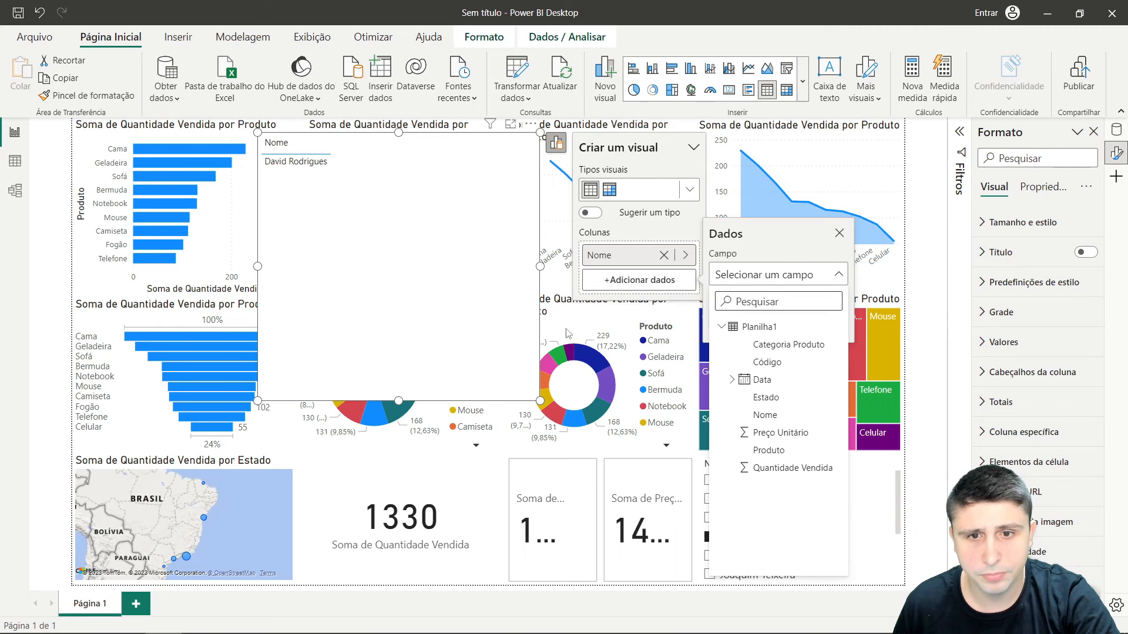
{"action": "left_click", "coordinate": [765, 397]}
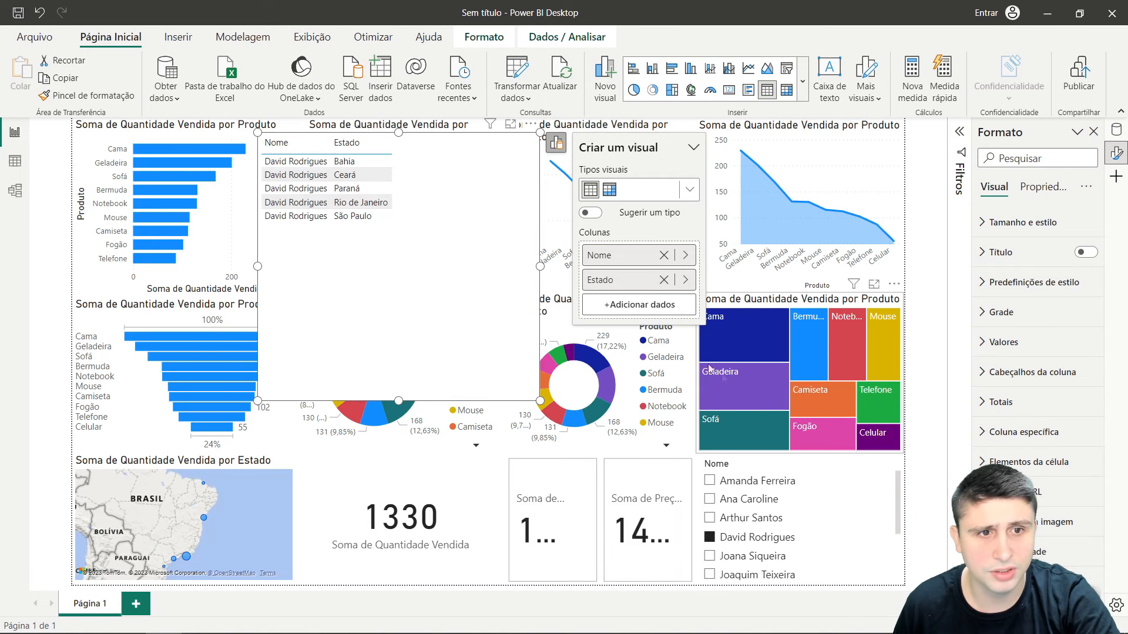
{"action": "left_click", "coordinate": [709, 537]}
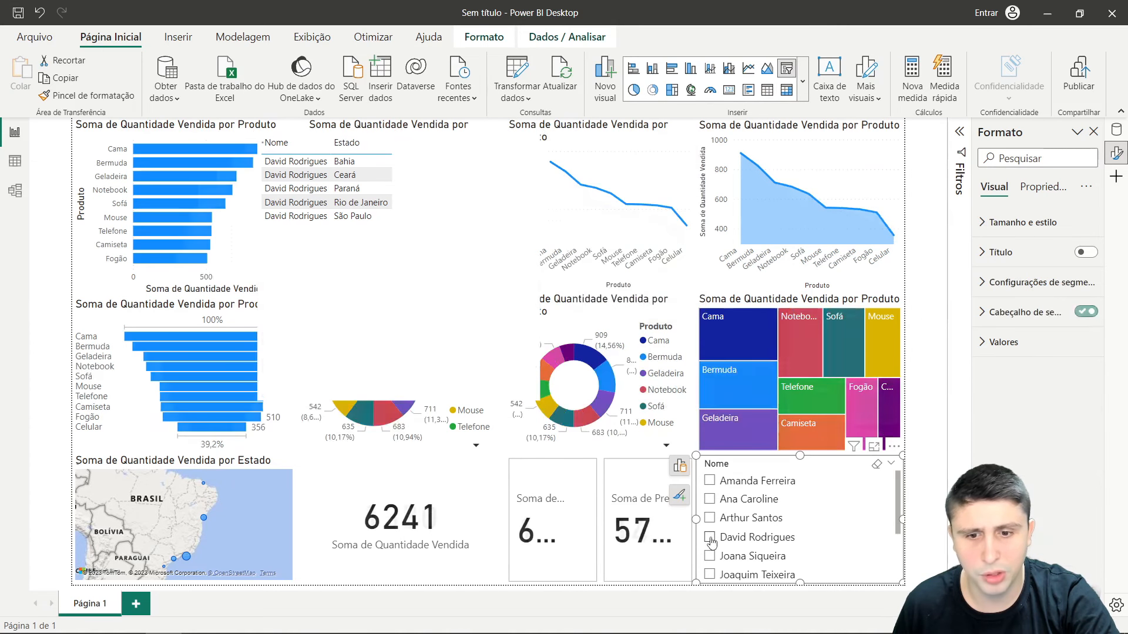
{"action": "left_click", "coordinate": [510, 160]}
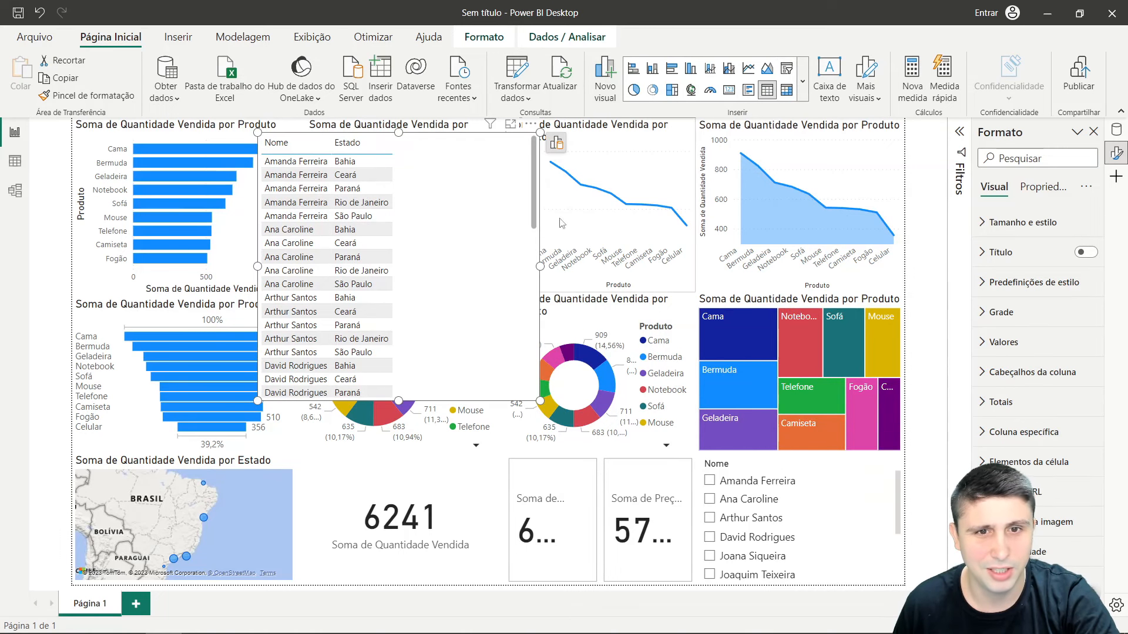
- Add the Quantidade Vendida and Categoria Produto fields as columns in the table visual
{"action": "left_click", "coordinate": [556, 143]}
{"action": "left_click", "coordinate": [642, 305]}
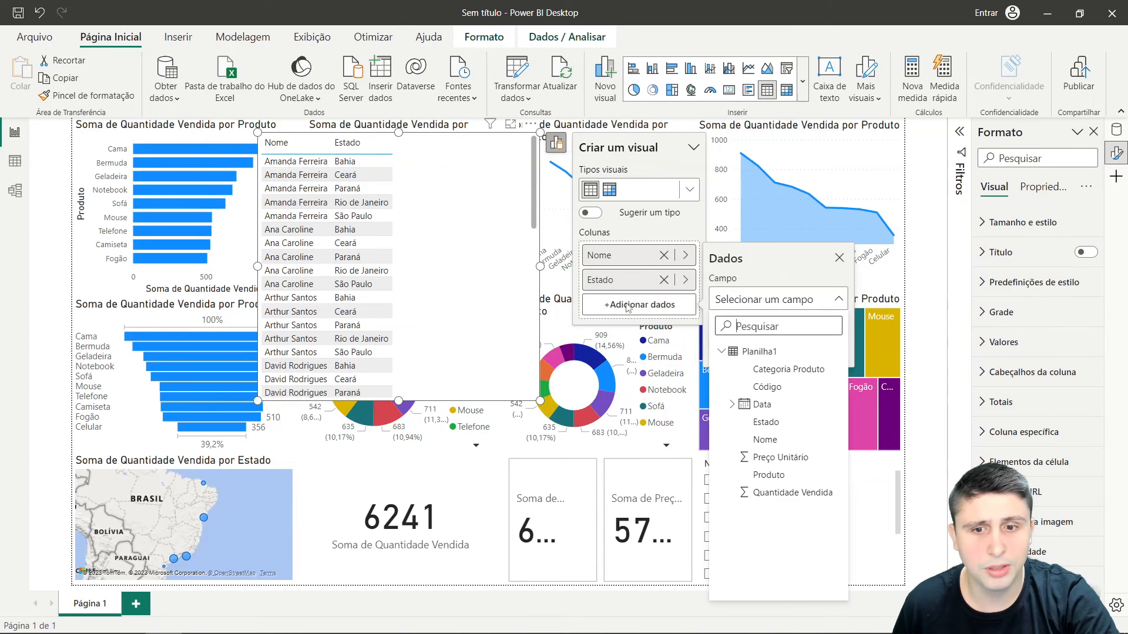
{"action": "left_click", "coordinate": [782, 493]}
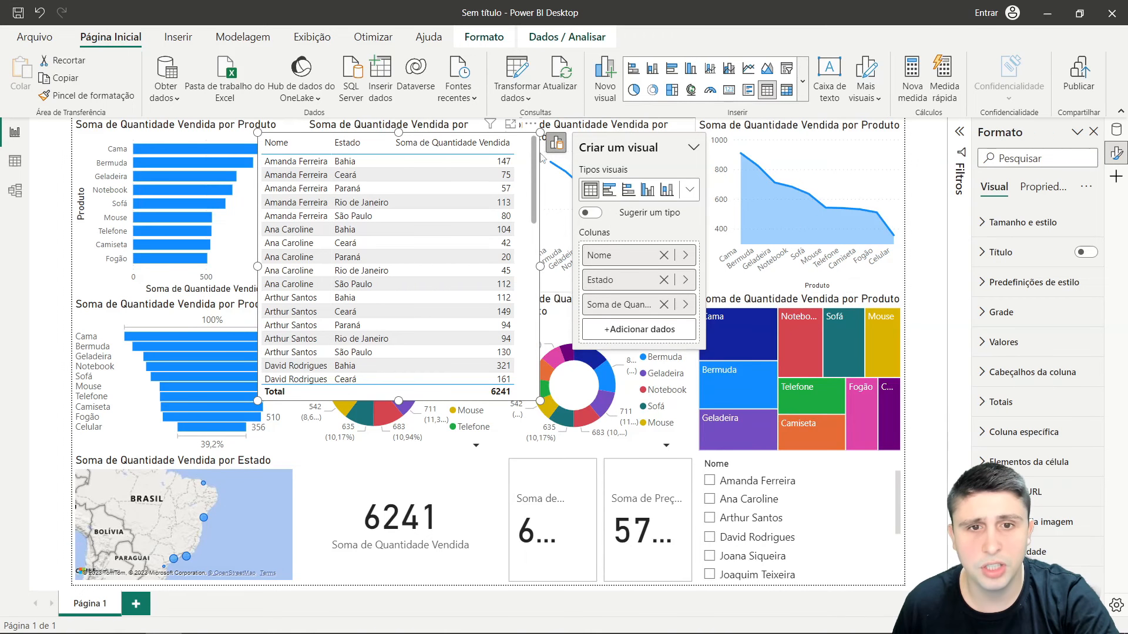
{"action": "left_click", "coordinate": [636, 331]}
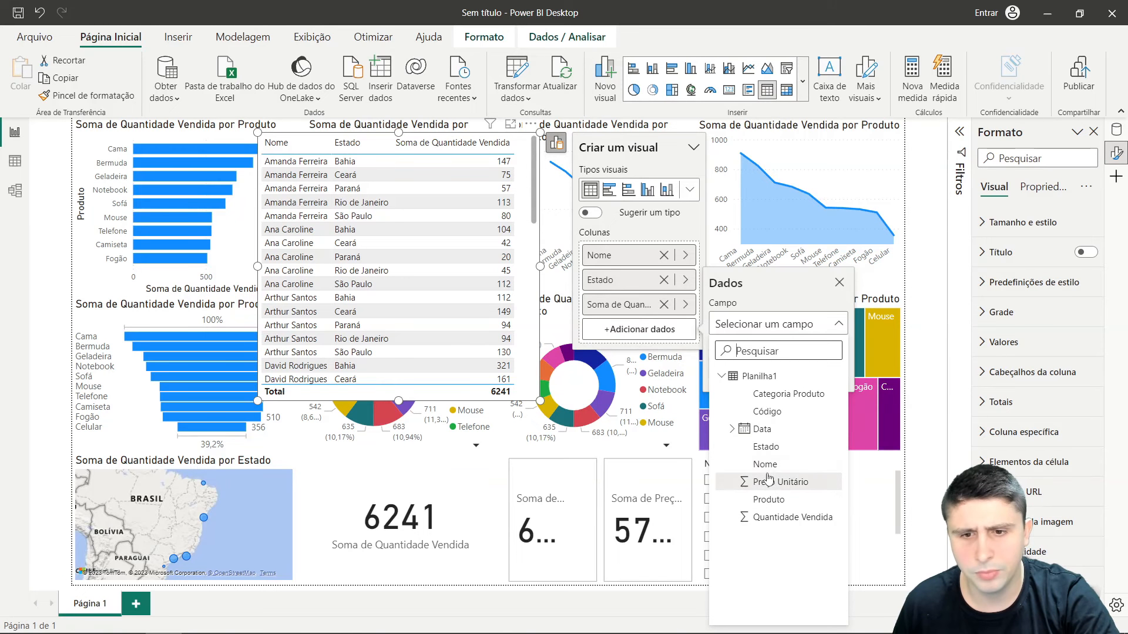
{"action": "left_click", "coordinate": [782, 393]}
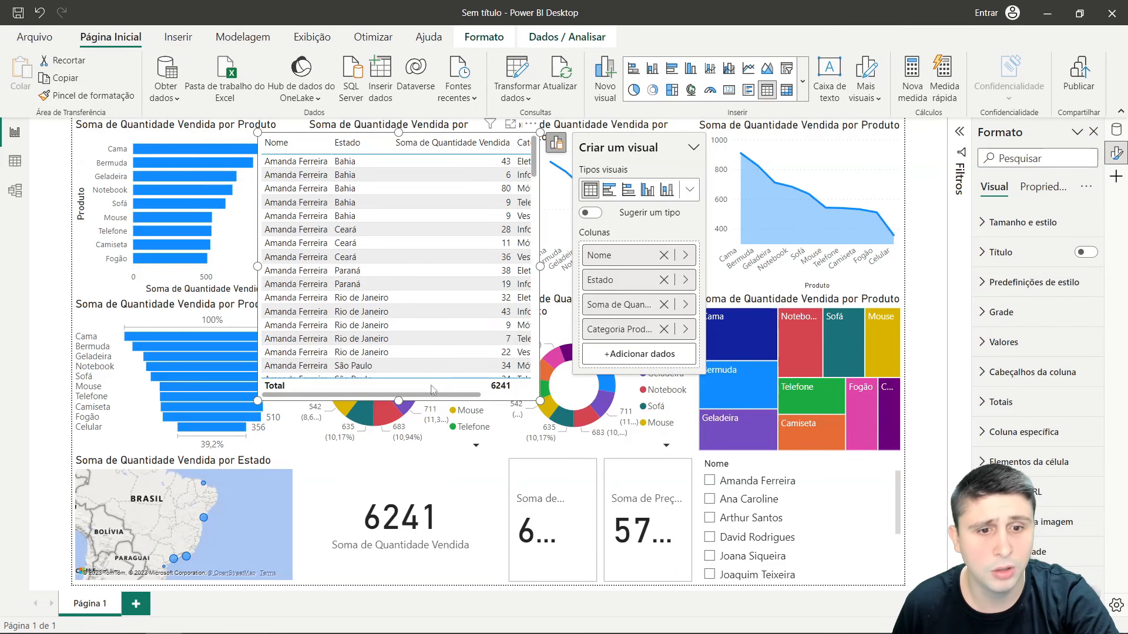
{"action": "mouse_move", "coordinate": [431, 395]}
{"action": "left_mouse_down"}
{"action": "mouse_move", "coordinate": [483, 398]}
{"action": "mouse_move", "coordinate": [426, 394]}
{"action": "left_mouse_up"}
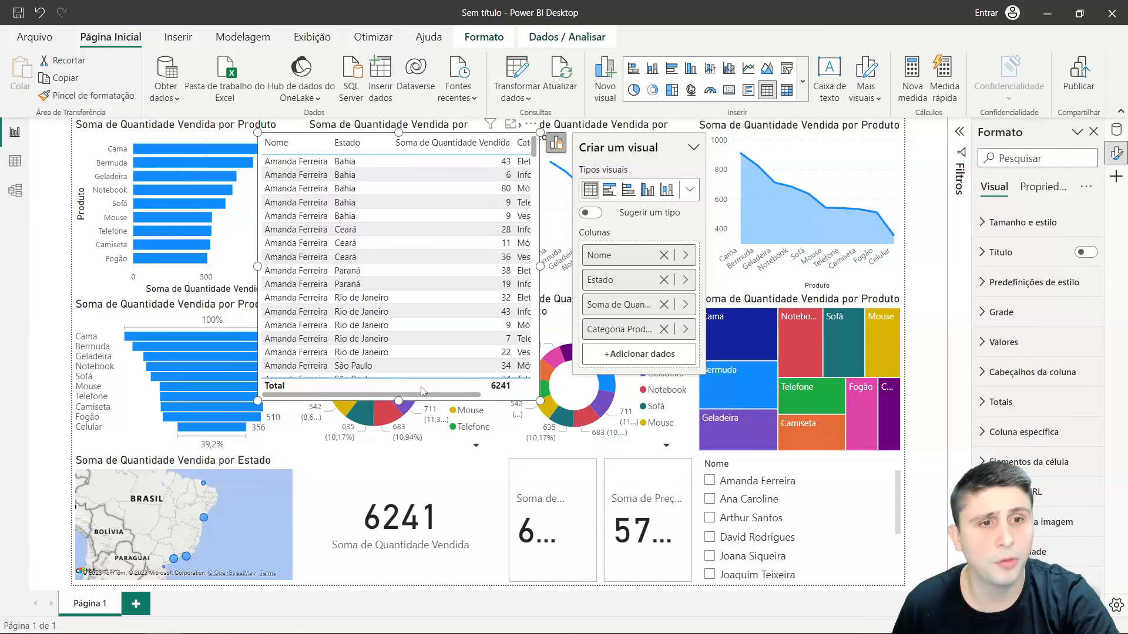
- Shrink the table and move it over the donut chart and treemap, and delete the two-value card visual beneath the donut chart
{"action": "left_click_drag", "start_coordinate": [540, 402], "coordinate": [528, 285]}
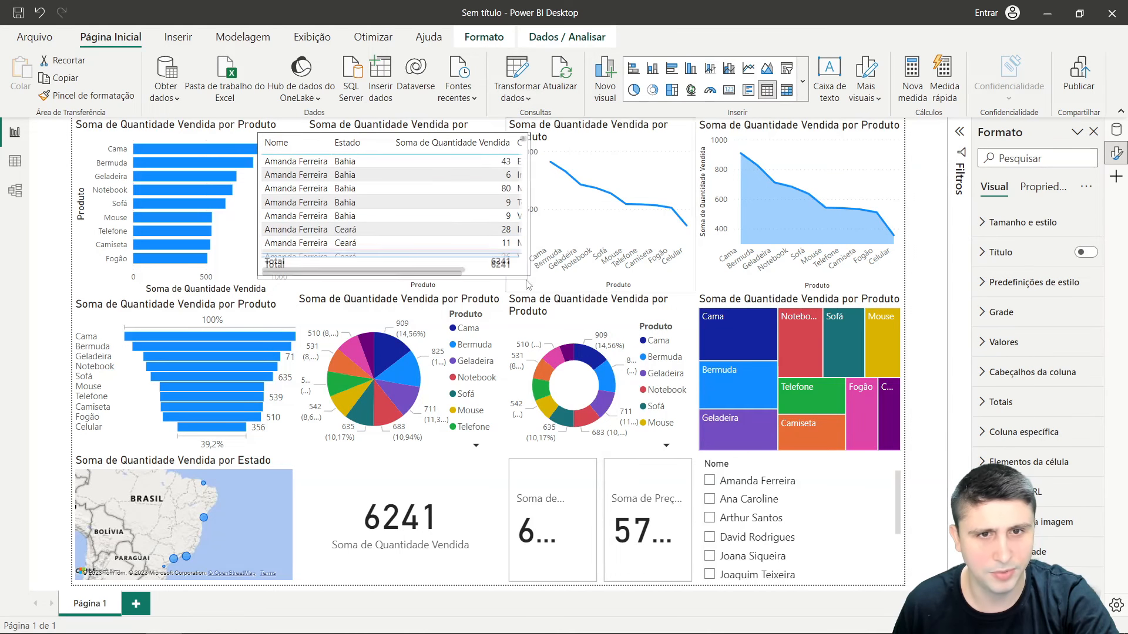
{"action": "left_click_drag", "start_coordinate": [367, 150], "coordinate": [602, 247]}
{"action": "left_click", "coordinate": [511, 470]}
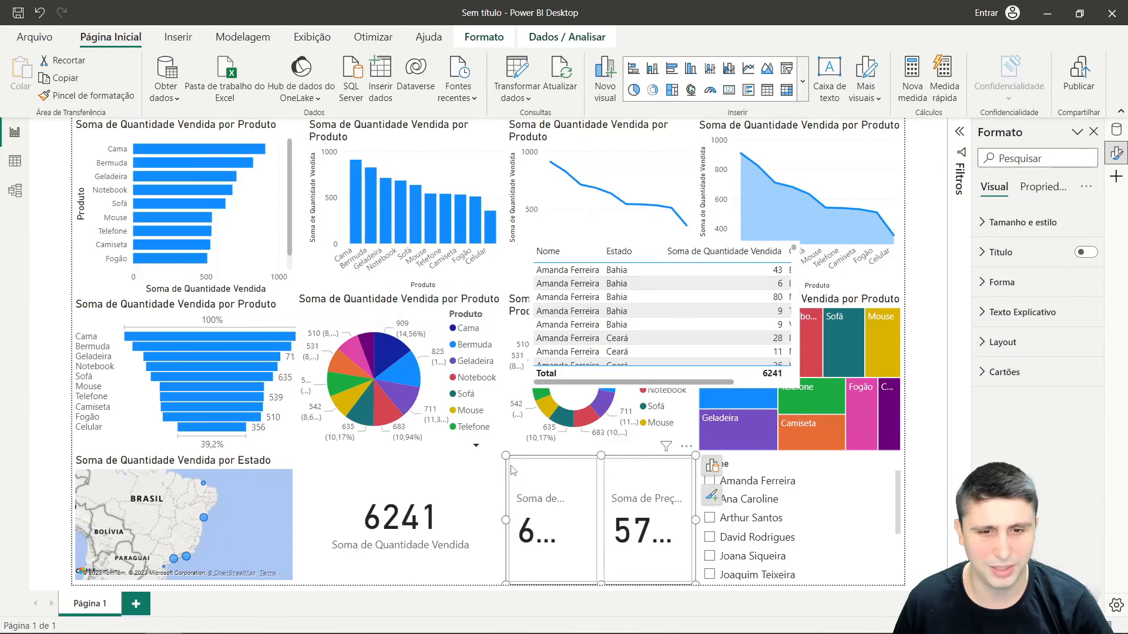
{"action": "key", "text": "Delete"}
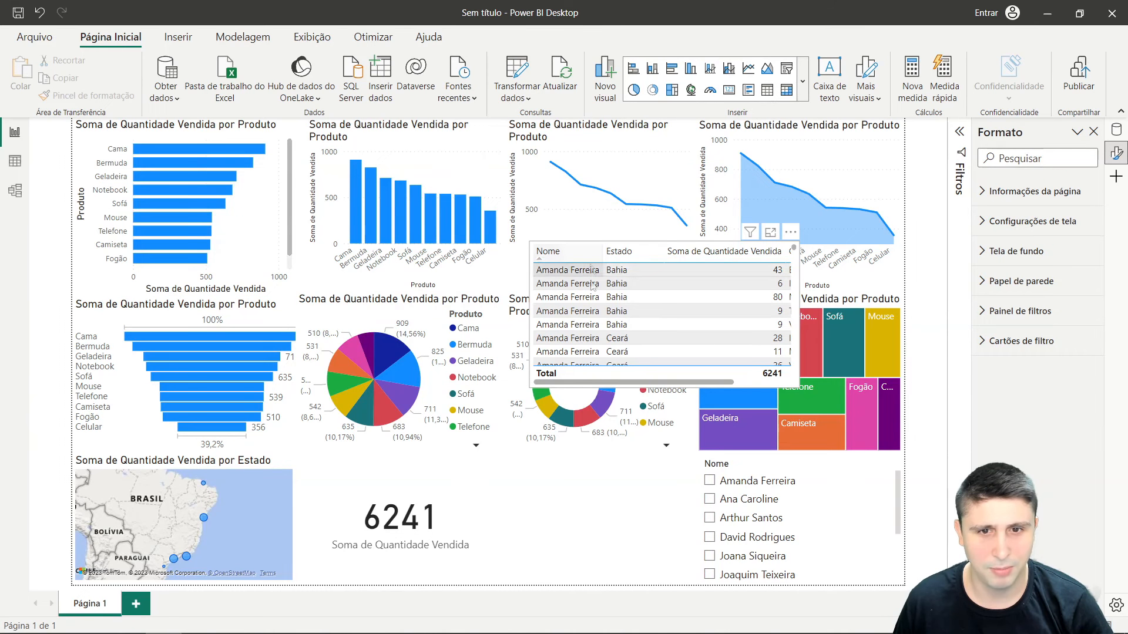
- Move the table beneath the donut chart and narrow it on both sides to fit between the quantity card and the name slicer
{"action": "left_click_drag", "start_coordinate": [589, 257], "coordinate": [569, 611]}
{"action": "mouse_move", "coordinate": [622, 439]}
{"action": "left_mouse_down"}
{"action": "mouse_move", "coordinate": [616, 480]}
{"action": "mouse_move", "coordinate": [613, 456]}
{"action": "left_mouse_up"}
{"action": "left_click", "coordinate": [545, 468]}
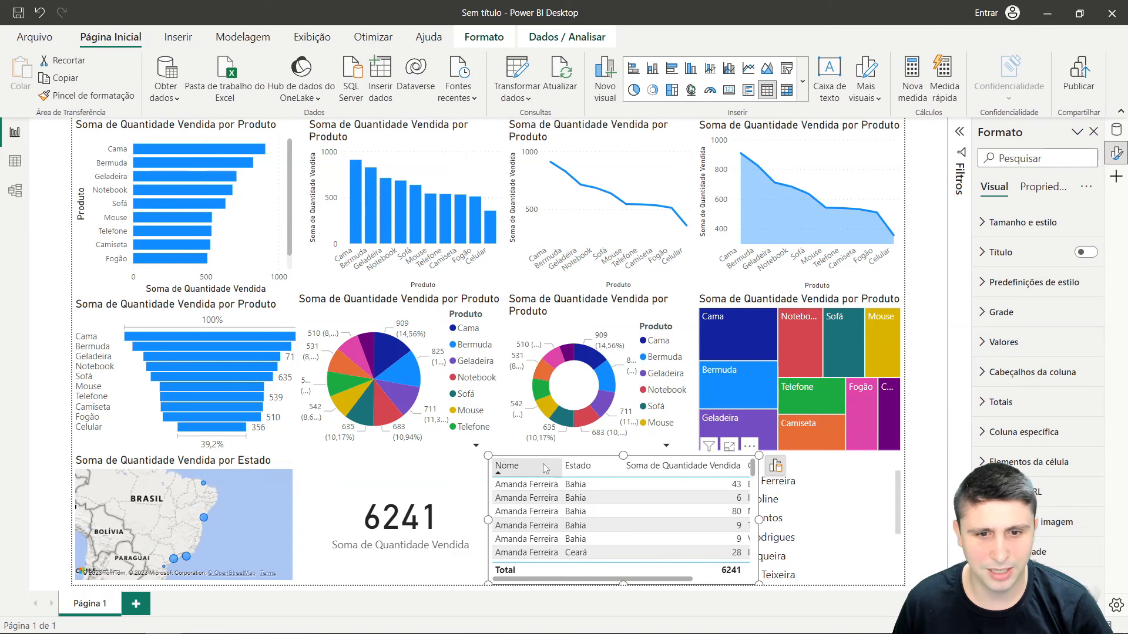
{"action": "left_click_drag", "start_coordinate": [488, 520], "coordinate": [502, 526]}
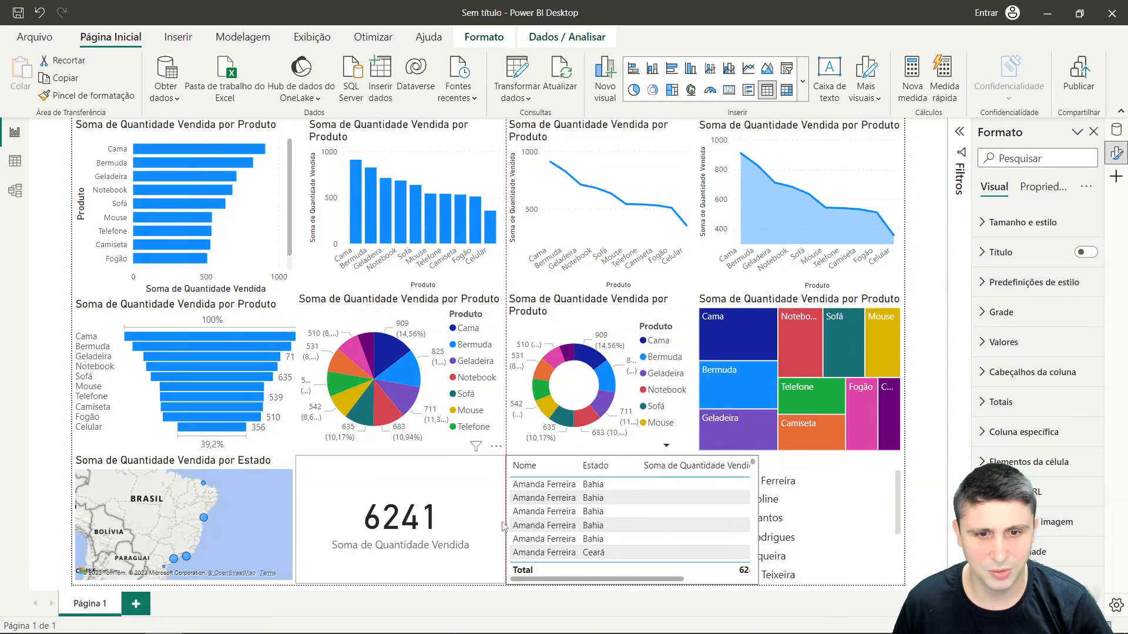
{"action": "left_click_drag", "start_coordinate": [756, 524], "coordinate": [697, 524]}
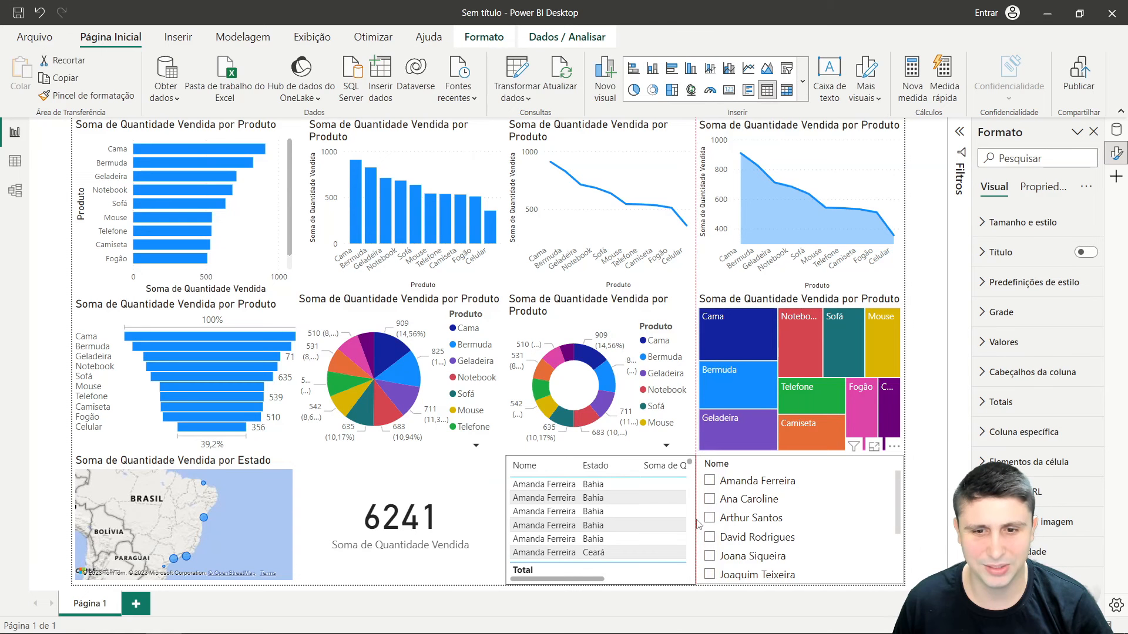
{"action": "left_click", "coordinate": [936, 352]}
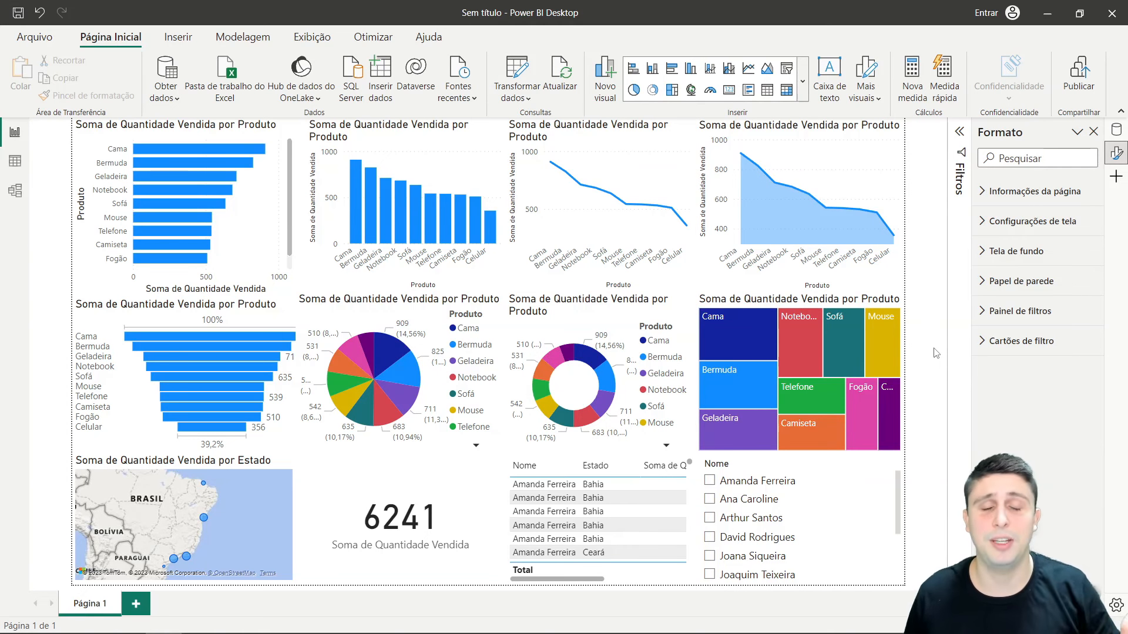